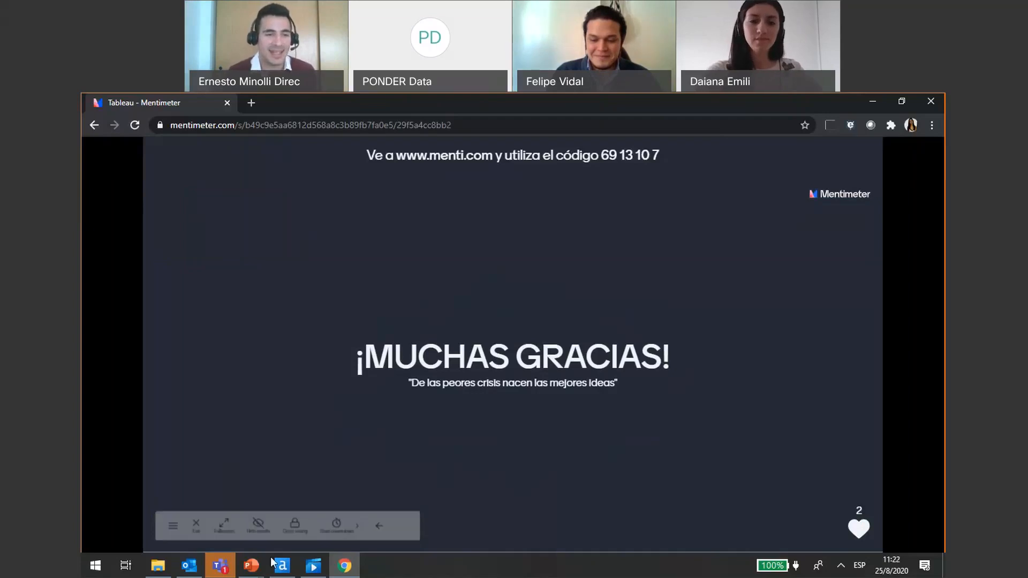
# - Switch to the Encuesta slide show in PowerPoint and advance to the DEMO slide
pyautogui.click(251, 570)
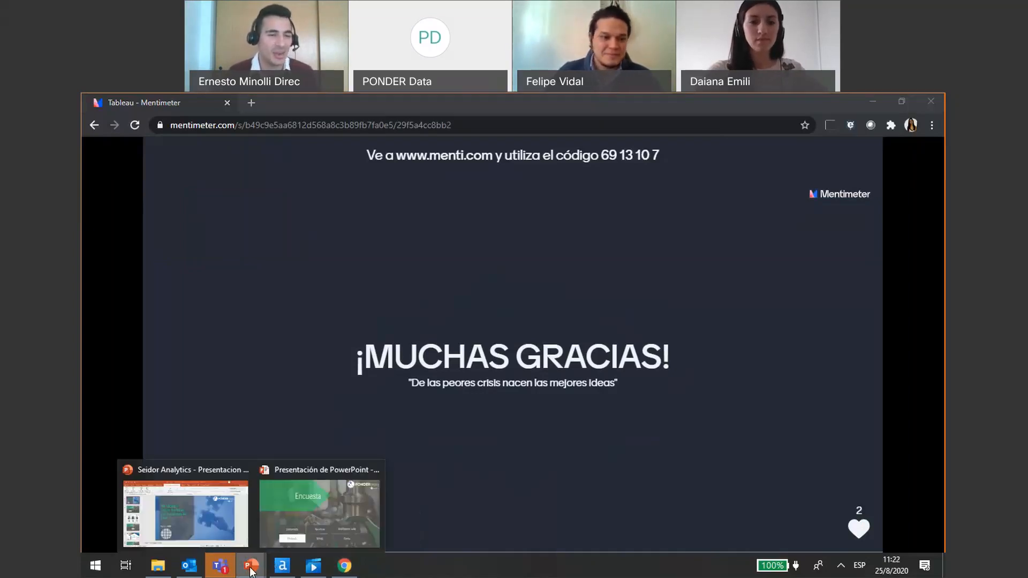
pyautogui.click(320, 511)
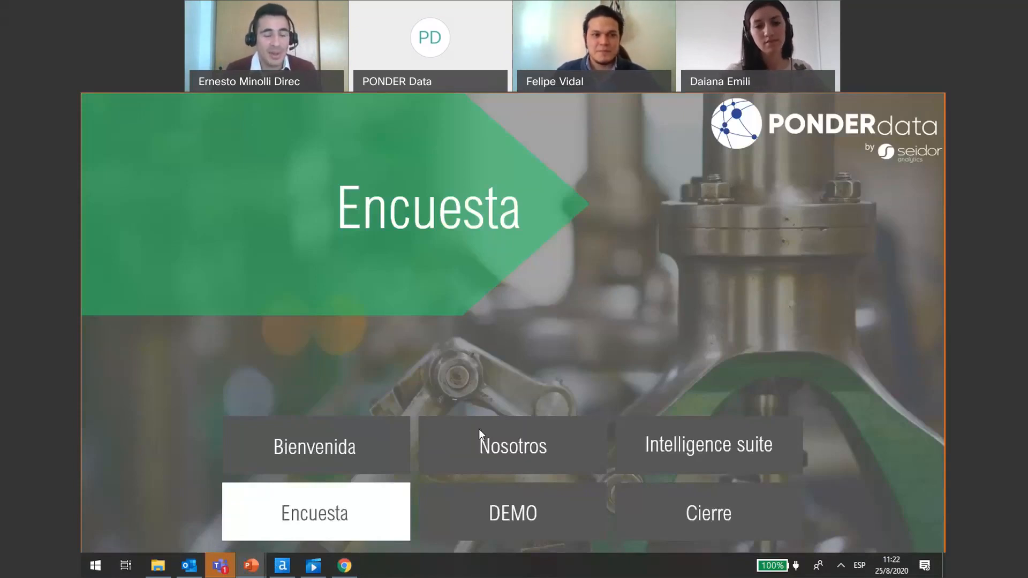
pyautogui.press('Right')
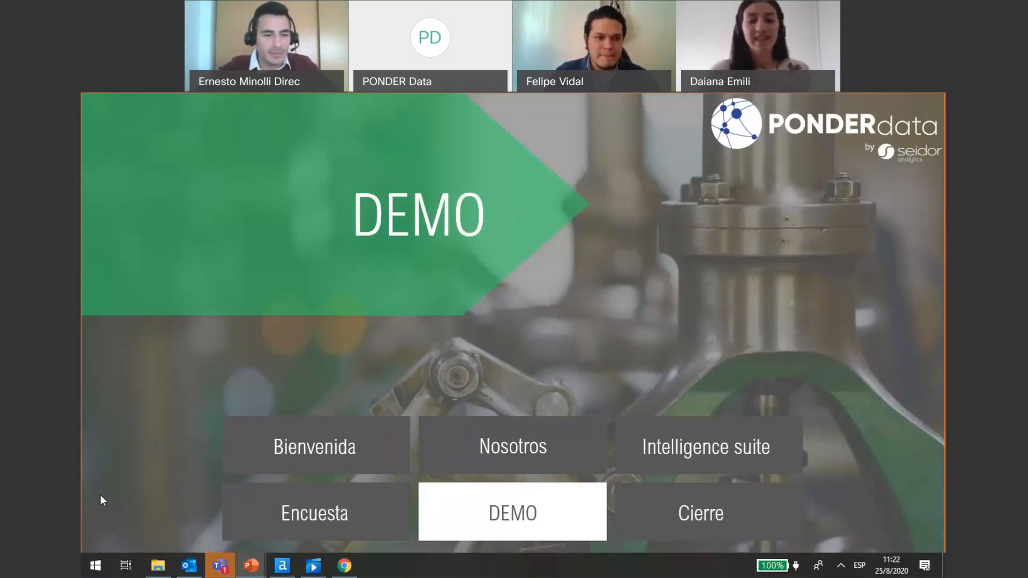
# - Switch to Alteryx Designer and look through the Minería de textos and Aprendizaje automático tool categories
pyautogui.hotkey('alt', 'Tab')
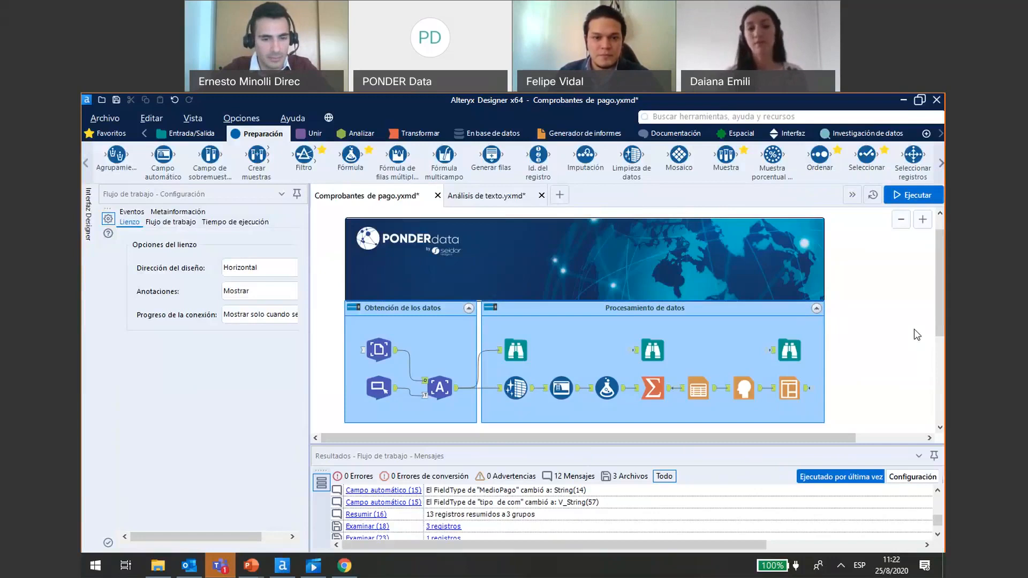
pyautogui.click(941, 135)
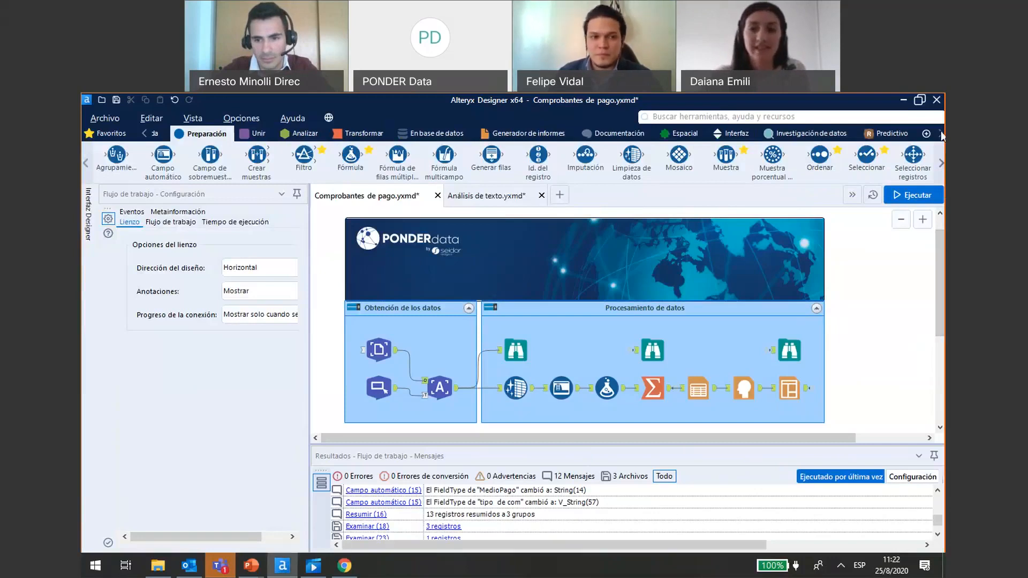
pyautogui.click(942, 136)
pyautogui.click(942, 137)
pyautogui.click(942, 137)
pyautogui.click(941, 137)
pyautogui.click(941, 137)
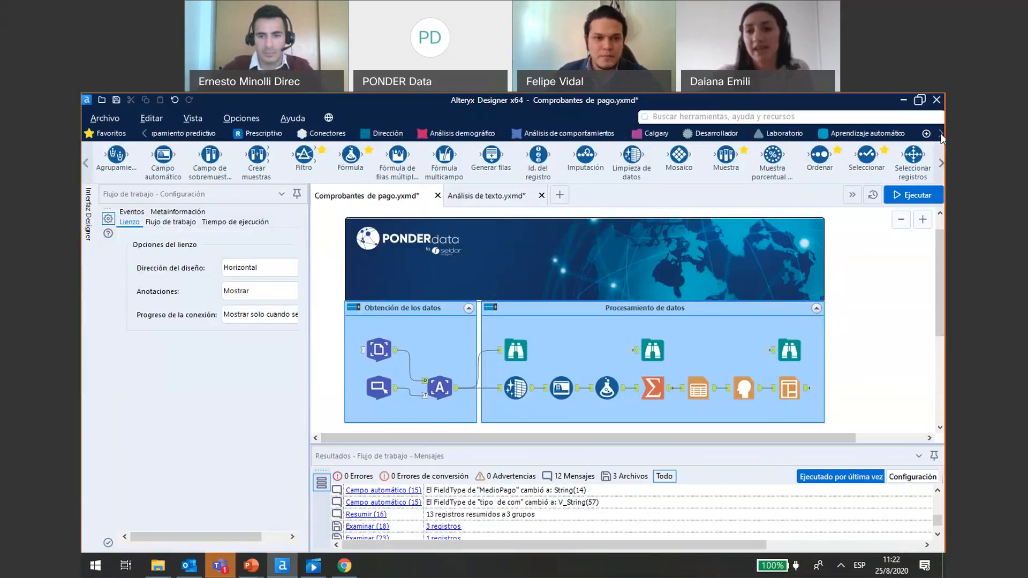
pyautogui.click(942, 137)
pyautogui.click(942, 137)
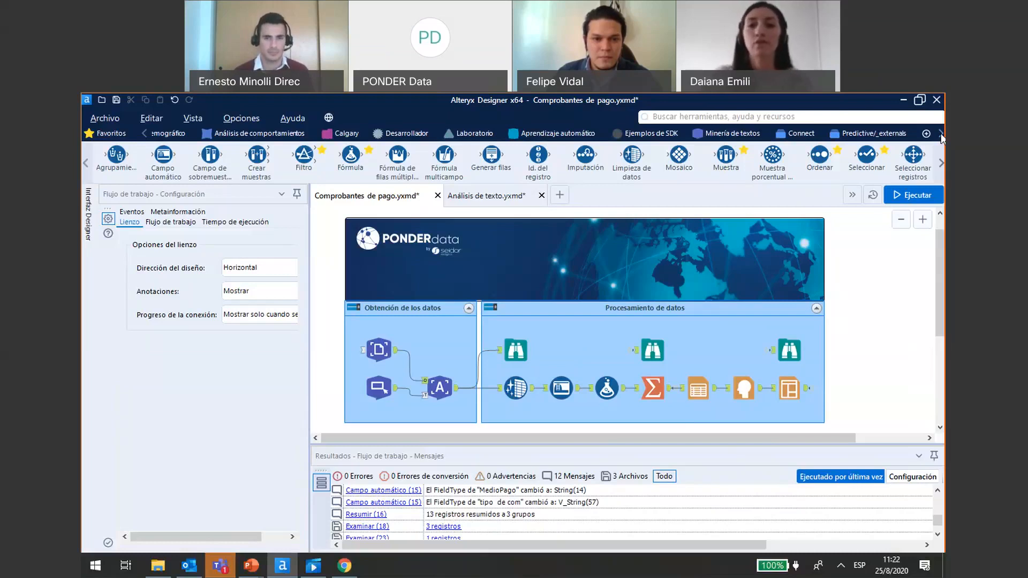
pyautogui.click(695, 135)
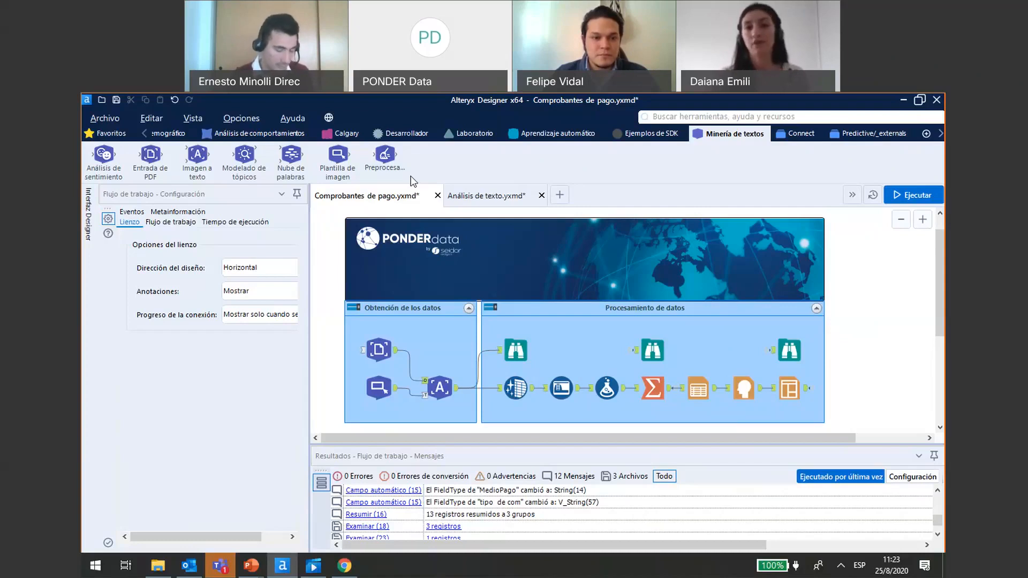
pyautogui.click(563, 138)
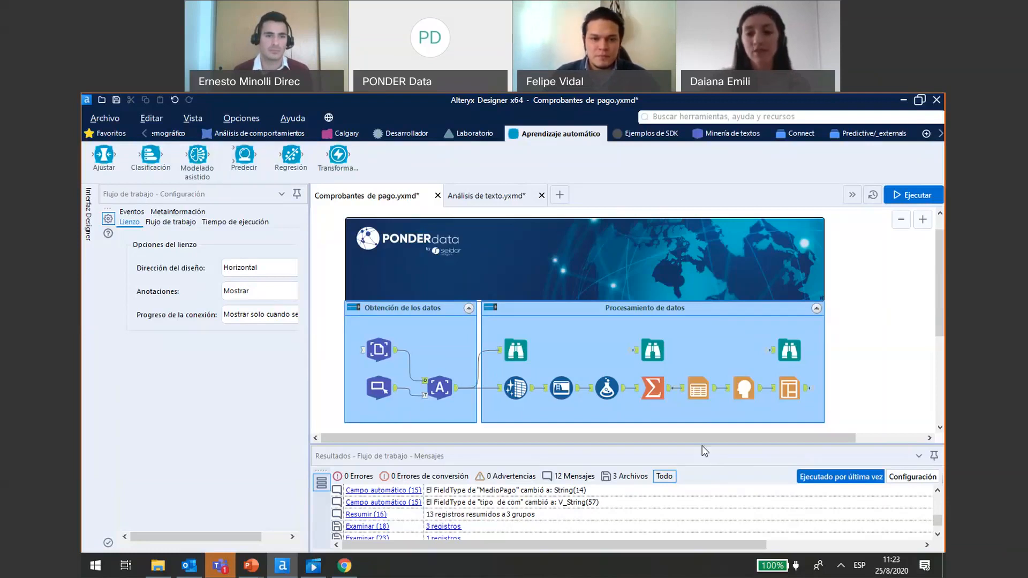
# - Show the Plantilla de imagen tool's configuration enlarged, and view the PDF files available as its template without opening one
pyautogui.moveTo(698, 445); pyautogui.dragTo(700, 464)
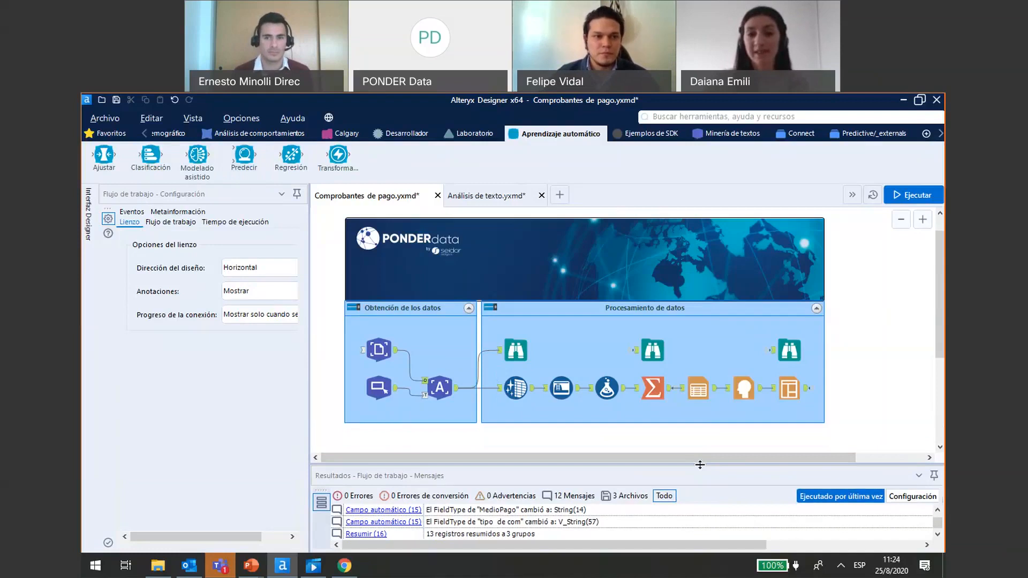
pyautogui.click(388, 392)
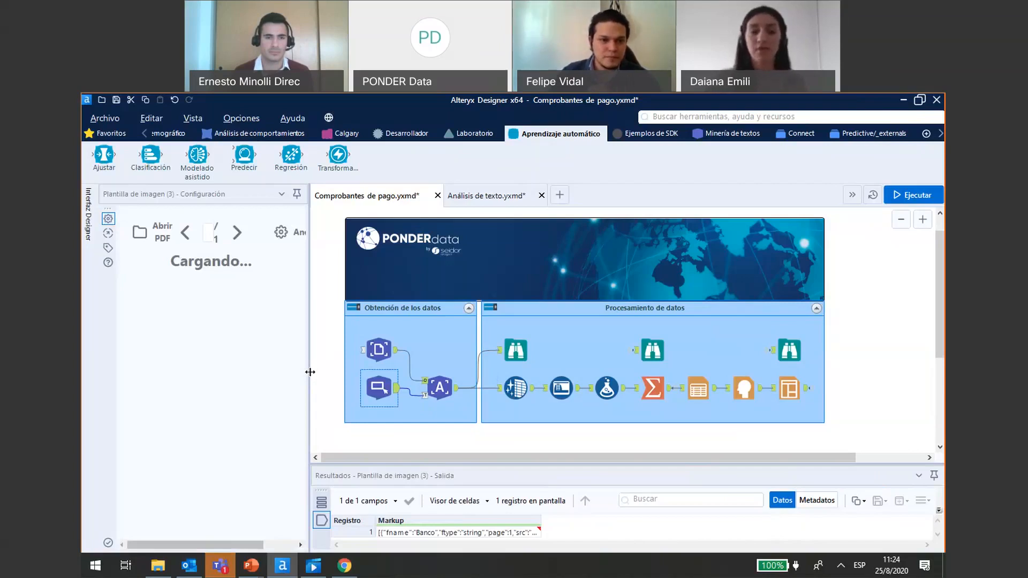
pyautogui.moveTo(310, 371); pyautogui.dragTo(391, 385)
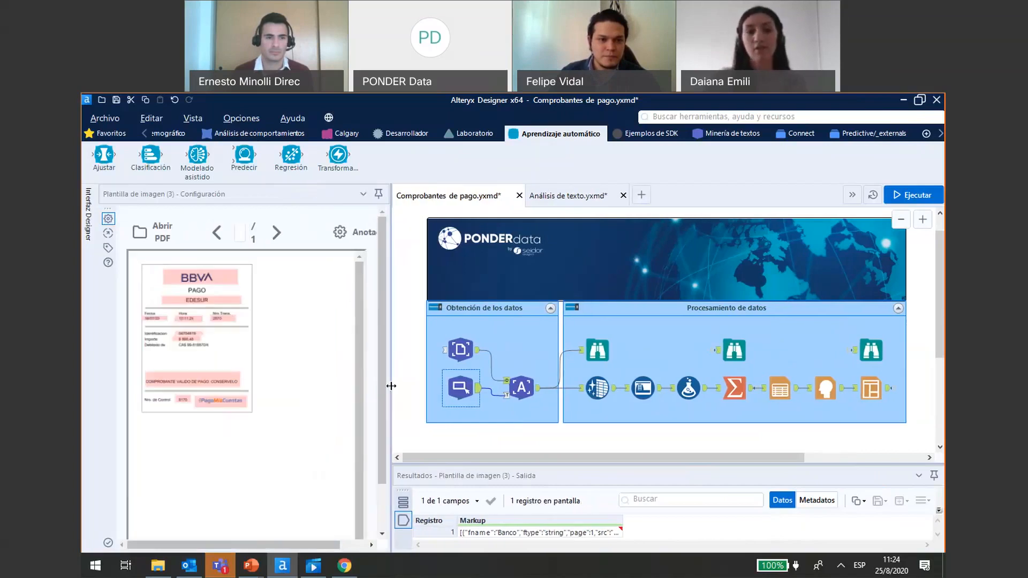
pyautogui.click(161, 237)
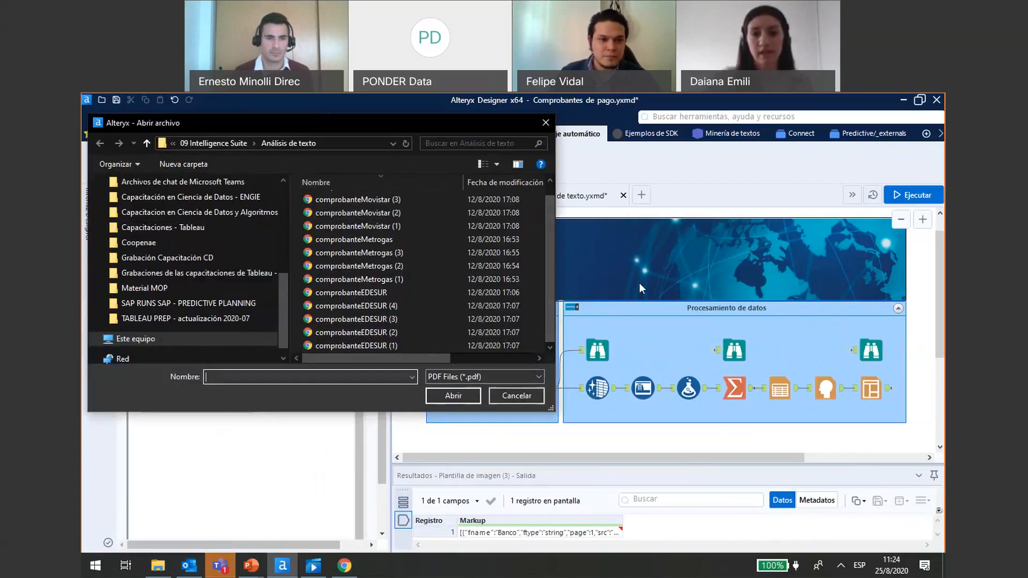
pyautogui.click(545, 123)
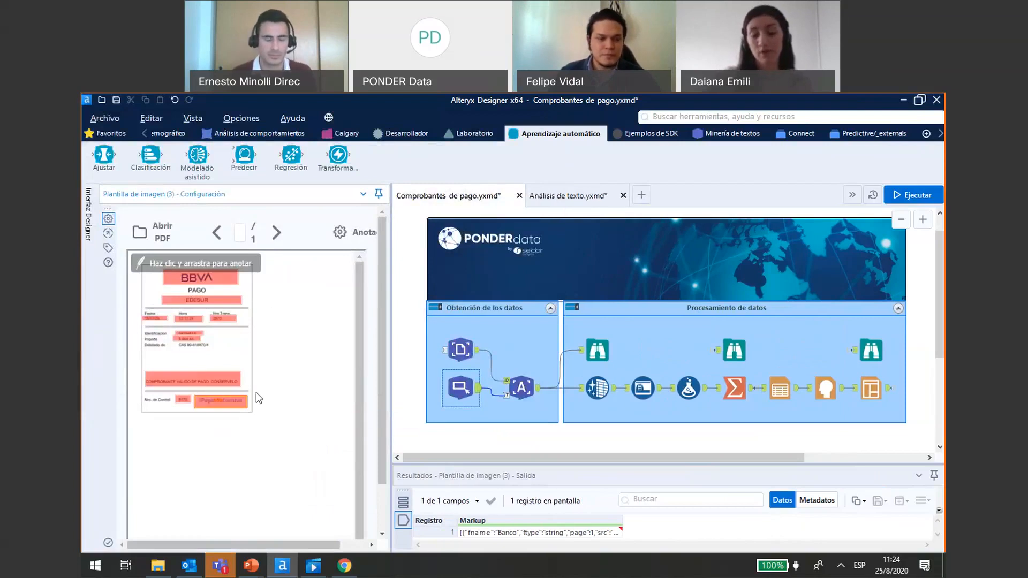
# - Enlarge the receipt template and check the annotations on the bank logo and the service name
pyautogui.moveTo(394, 364); pyautogui.dragTo(442, 360)
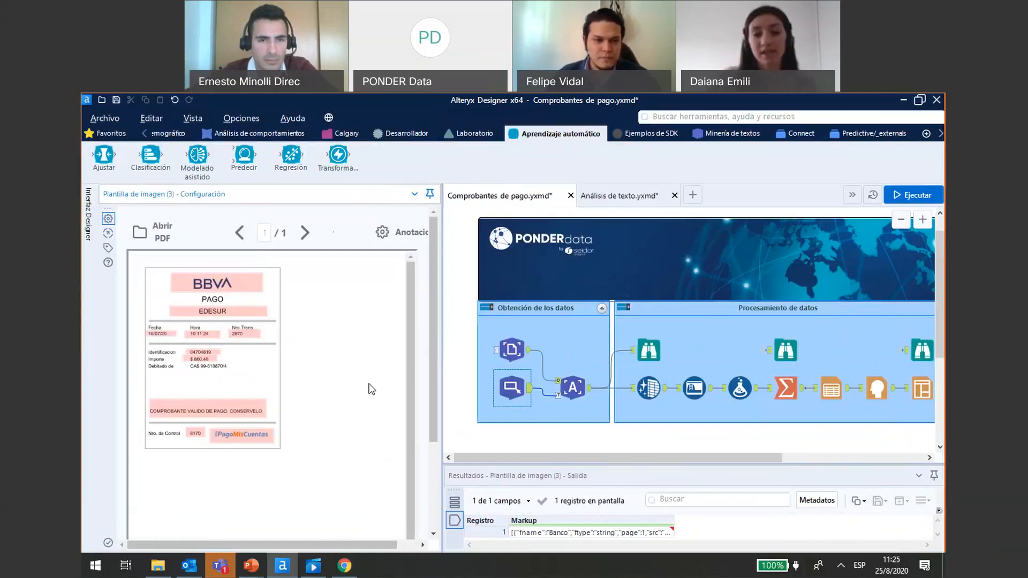
pyautogui.click(235, 284)
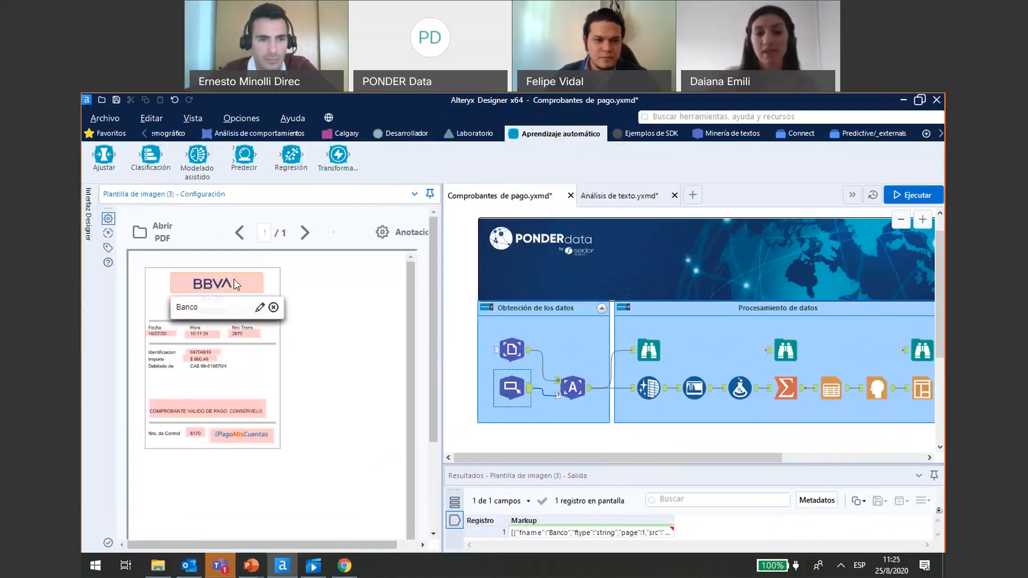
pyautogui.click(231, 312)
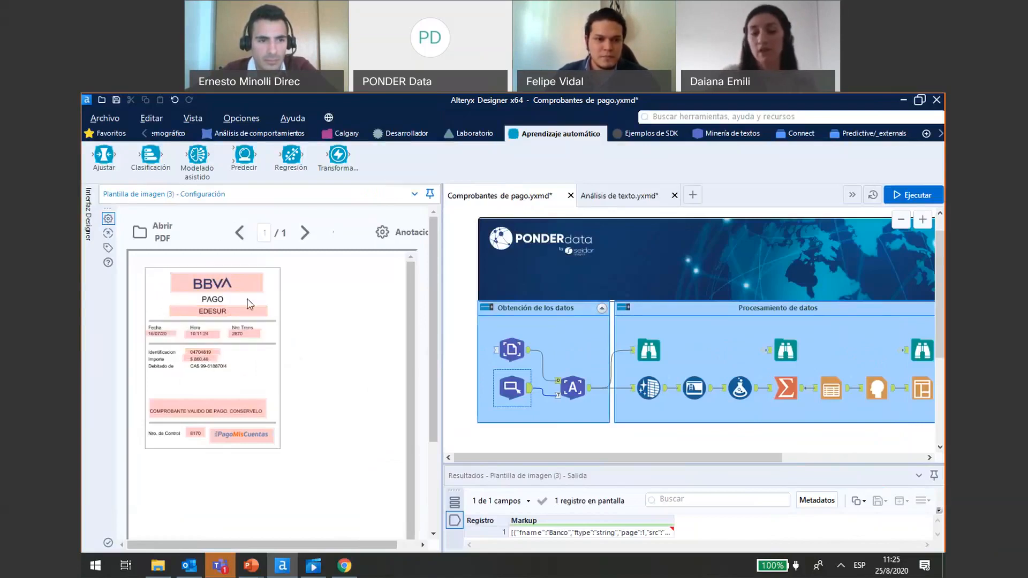
# - Annotate the debited account number on the receipt template as a Cadena field named cuenta and save it
pyautogui.moveTo(182, 372)
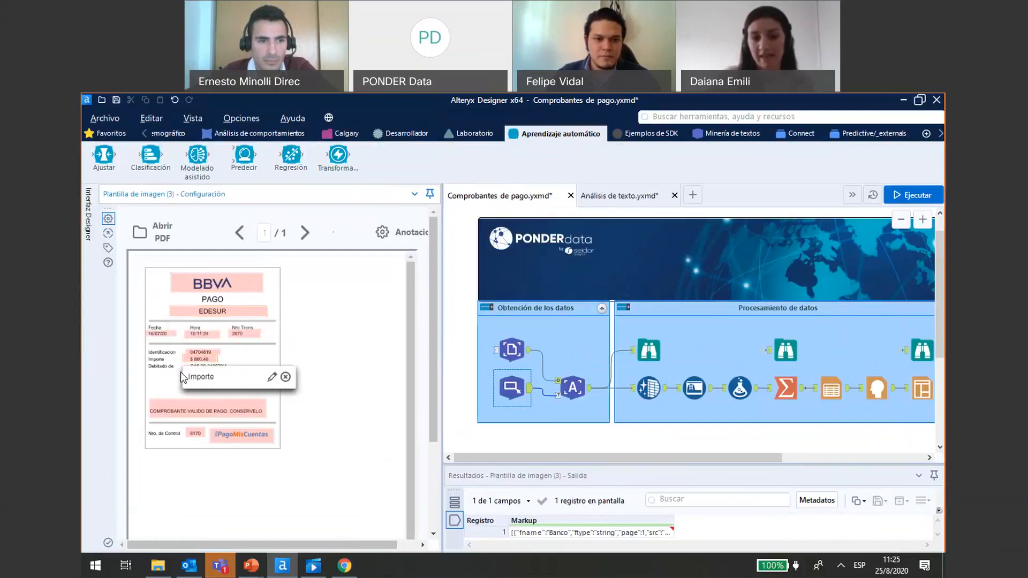
pyautogui.moveTo(195, 373); pyautogui.dragTo(241, 373)
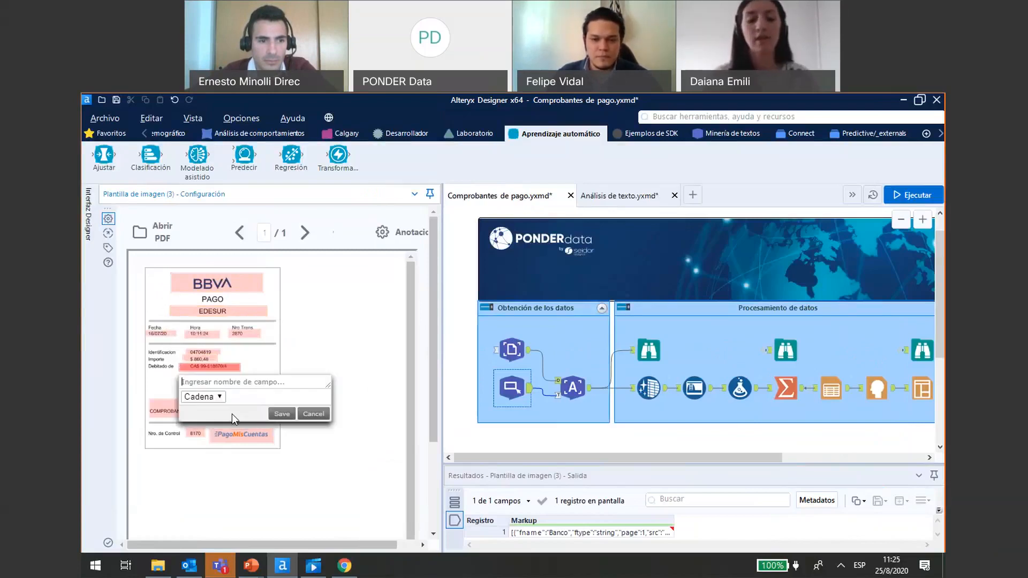
pyautogui.write('cuenta')
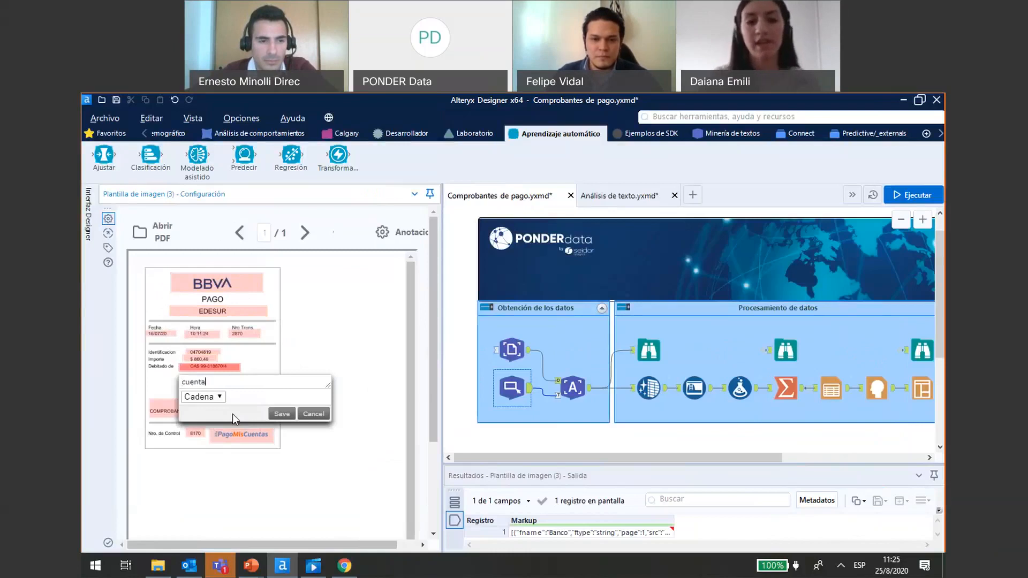
pyautogui.click(292, 415)
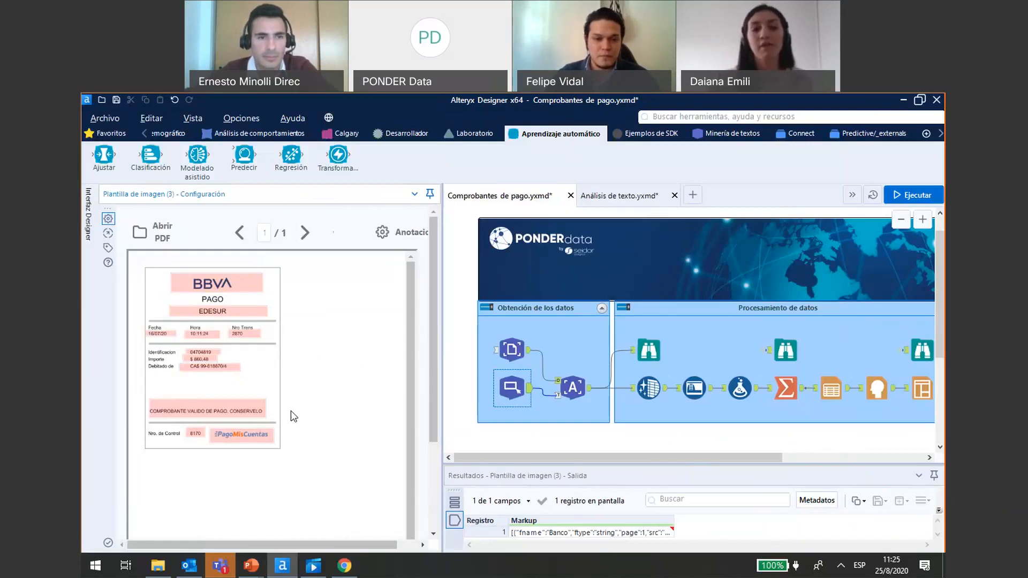
# - Review the field names of the other annotations on the receipt template, such as the date and bank areas
pyautogui.moveTo(229, 308)
pyautogui.moveTo(190, 354)
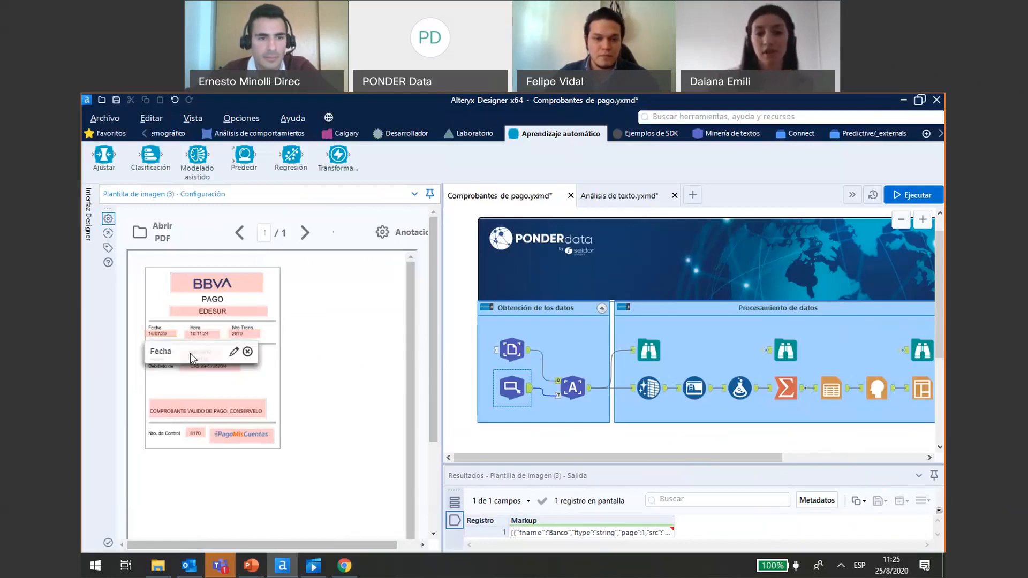
pyautogui.moveTo(223, 423)
pyautogui.moveTo(259, 293)
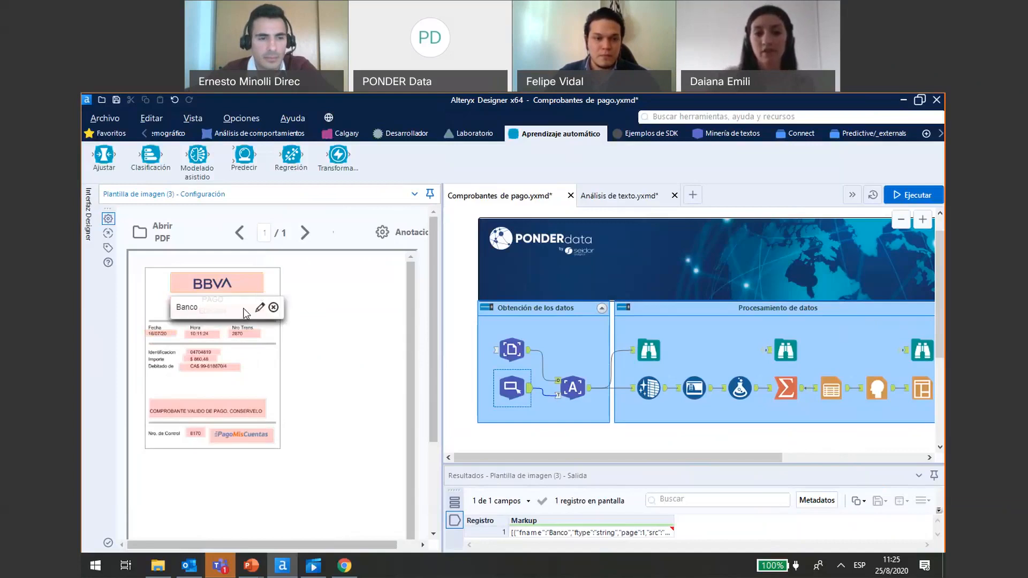
pyautogui.moveTo(194, 376)
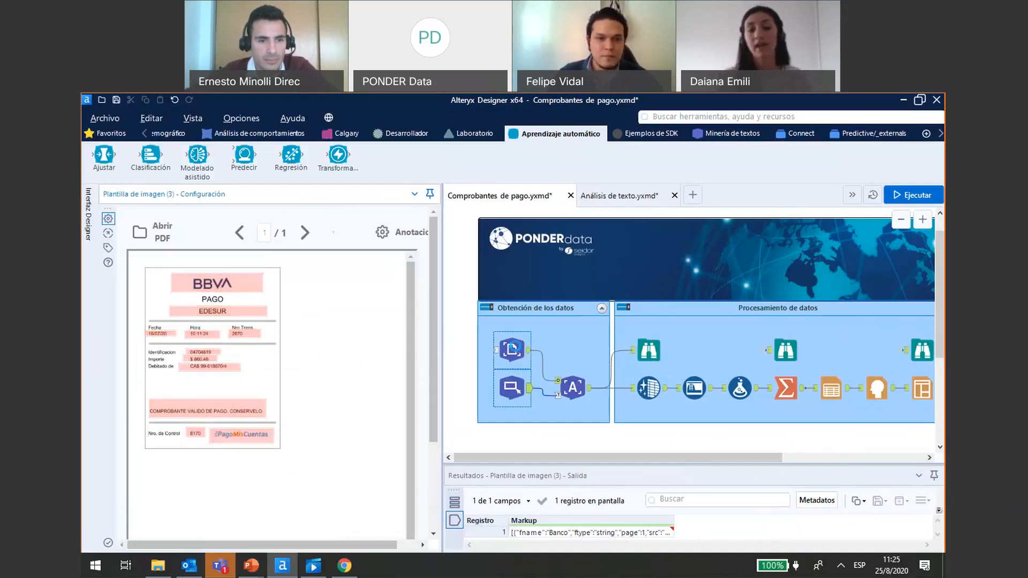
# - Review the Entrada de PDF tool's folder setting and the Imagen a texto tool's image field and language options
pyautogui.click(515, 347)
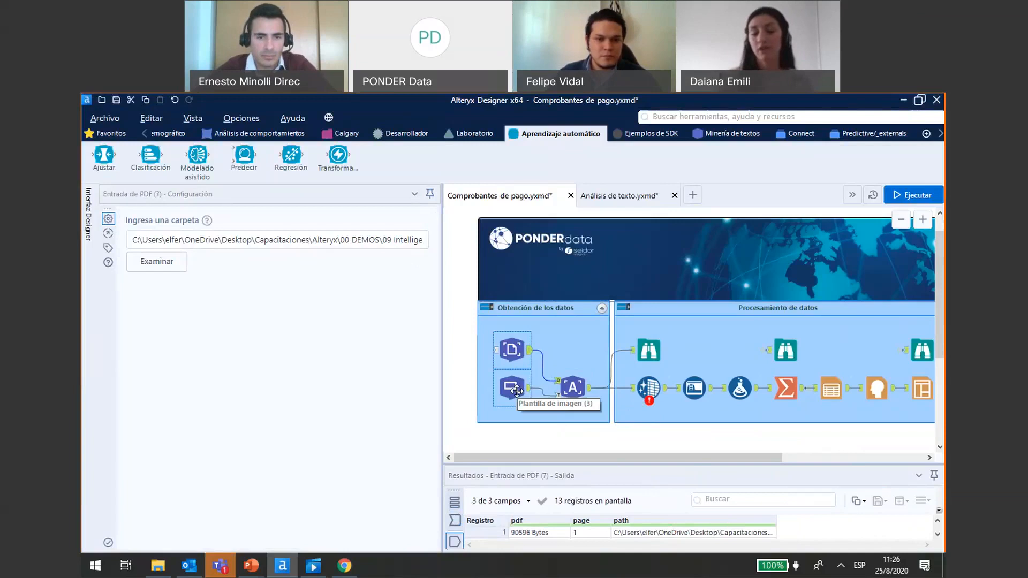
pyautogui.click(592, 388)
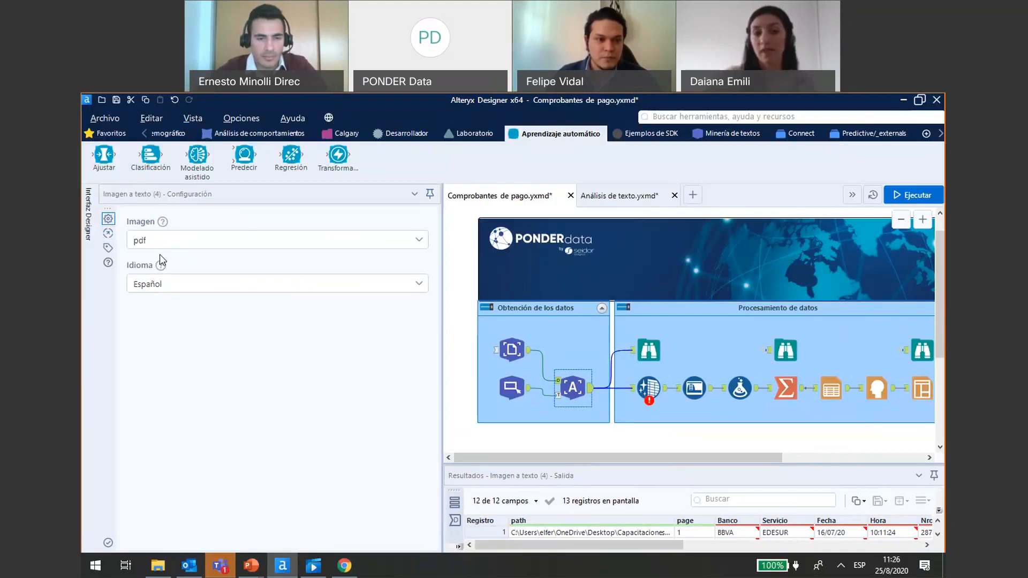
pyautogui.click(419, 283)
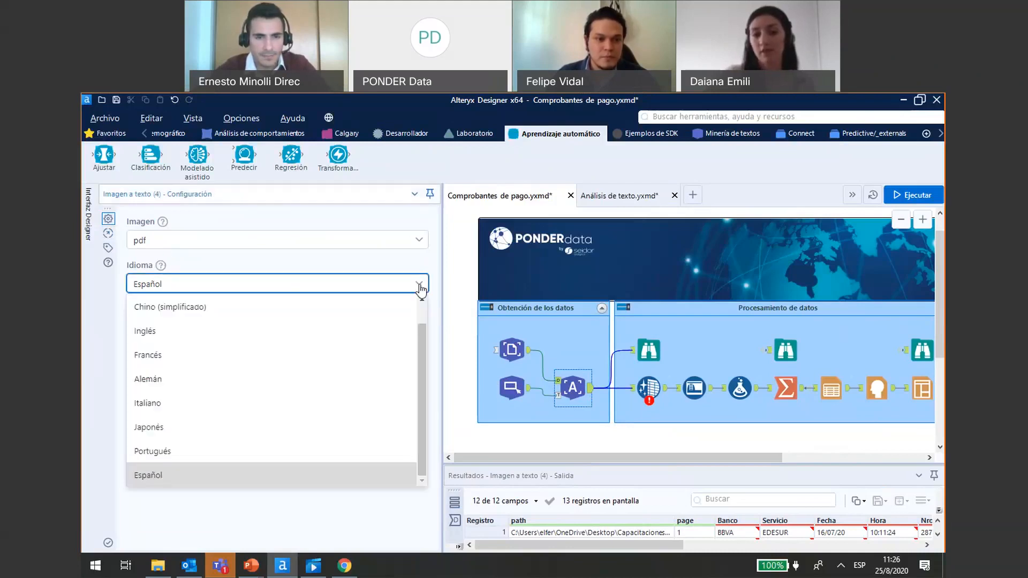
pyautogui.click(420, 288)
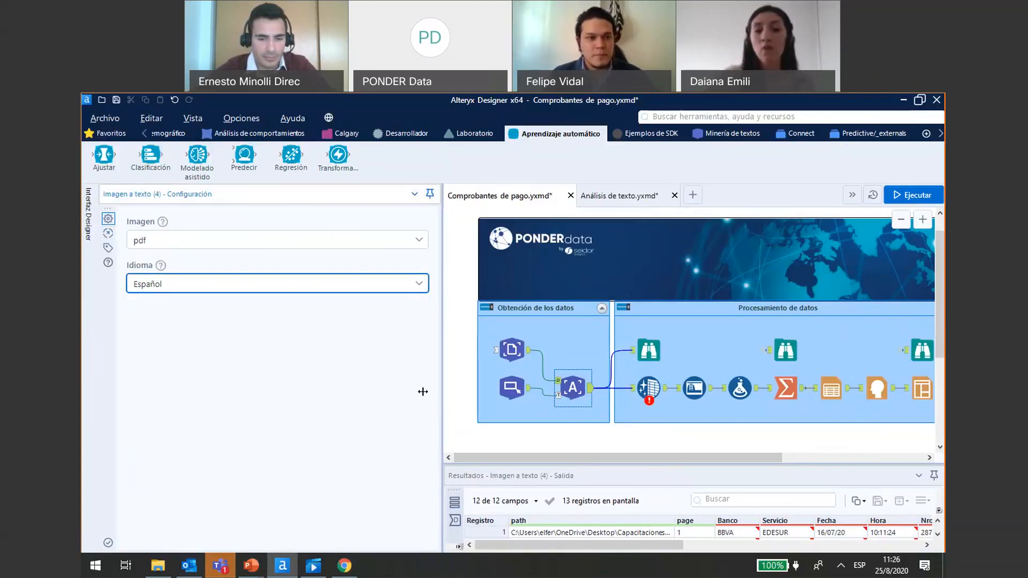
# - Enlarge the Imagen a texto results, examine the fields extracted from the receipts, and bring the workflow canvas back into view
pyautogui.moveTo(423, 392); pyautogui.dragTo(336, 392)
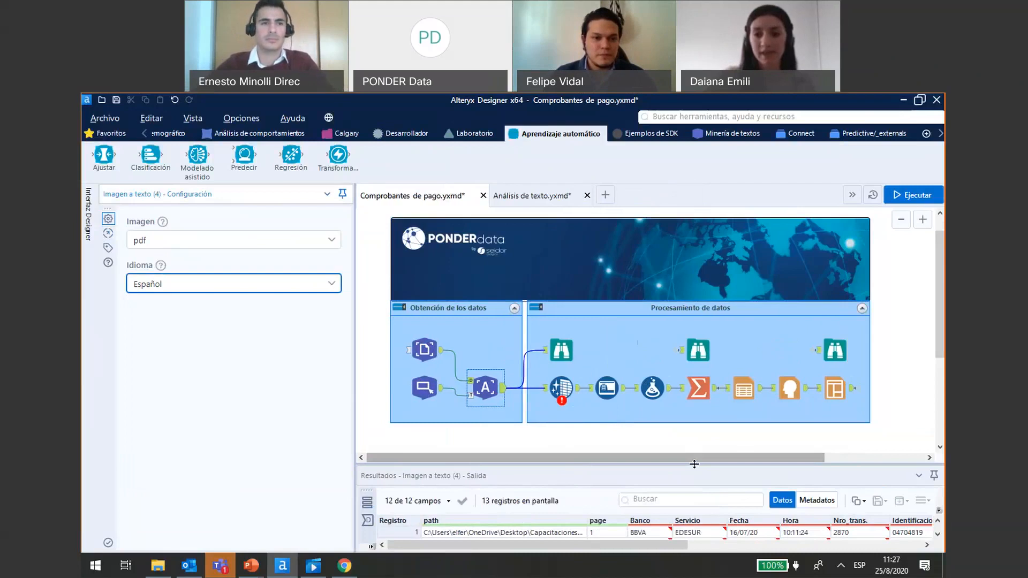
pyautogui.moveTo(694, 464); pyautogui.dragTo(690, 353)
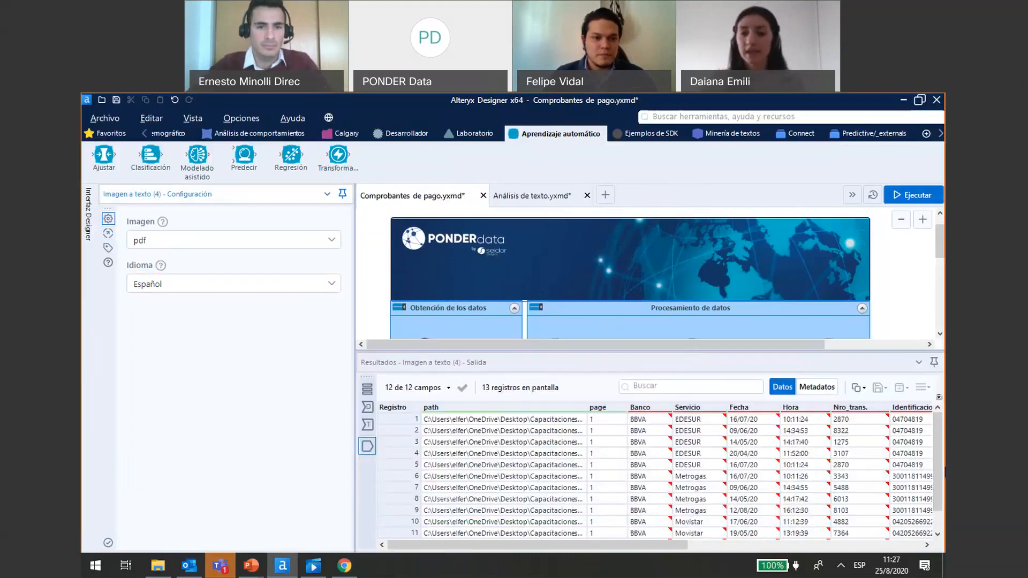
pyautogui.moveTo(635, 545); pyautogui.dragTo(750, 551)
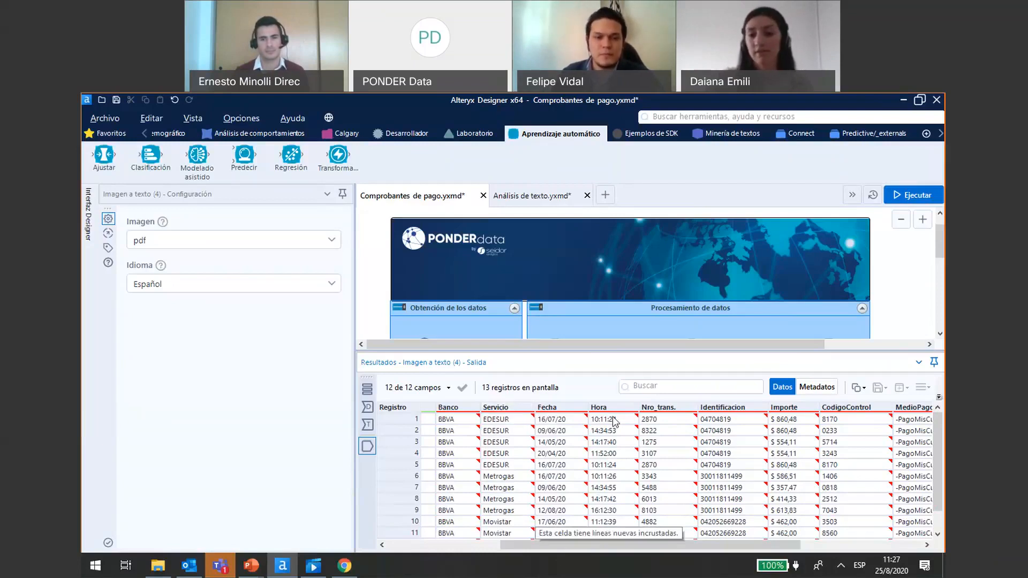
pyautogui.moveTo(647, 545); pyautogui.dragTo(737, 545)
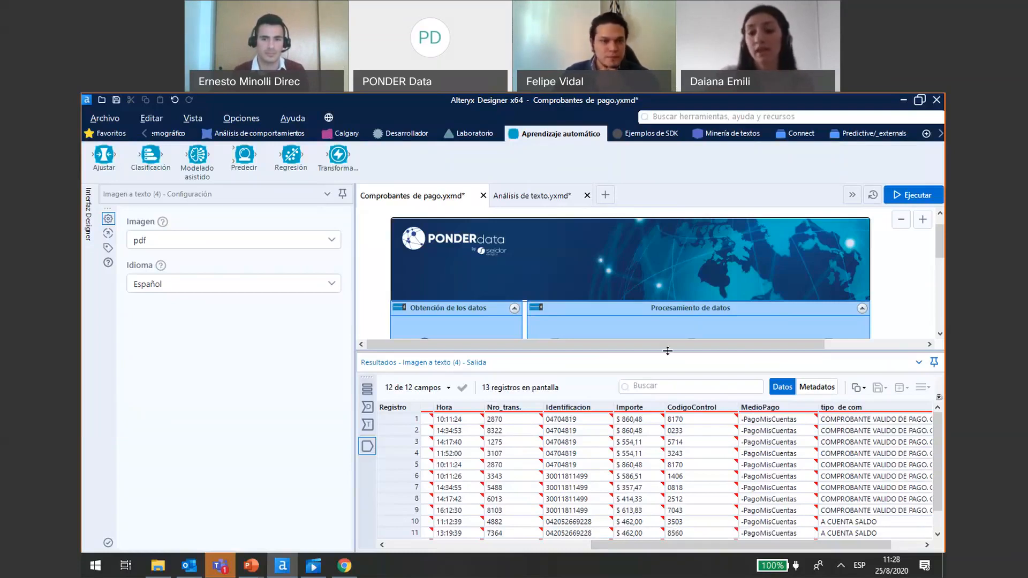
pyautogui.moveTo(667, 350); pyautogui.dragTo(679, 458)
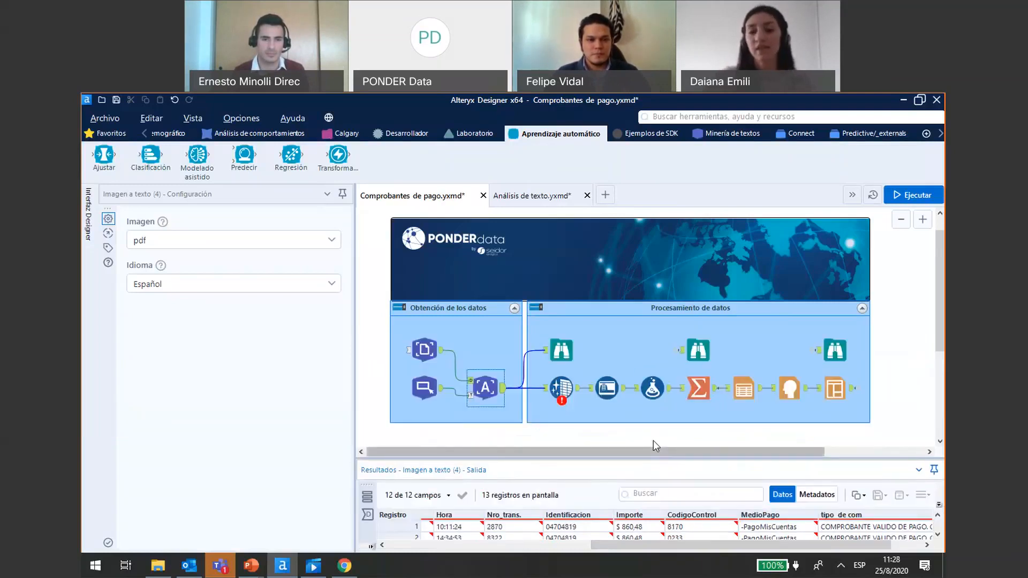
# - Review the Limpieza de datos tool's configuration, including the fields selected for cleaning, null replacement and unwanted-character options
pyautogui.click(578, 396)
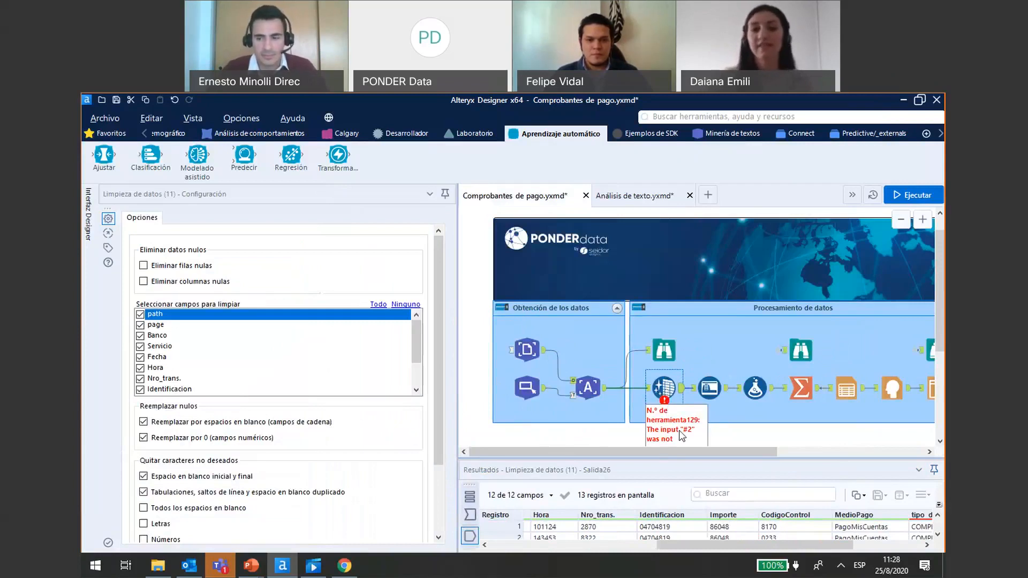
pyautogui.click(439, 272)
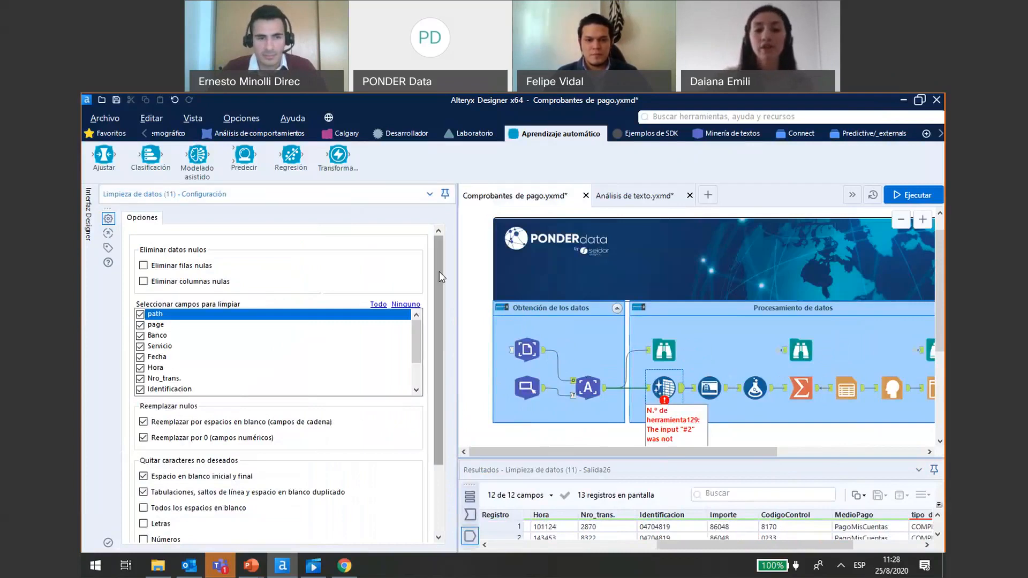
pyautogui.moveTo(439, 272); pyautogui.dragTo(444, 347)
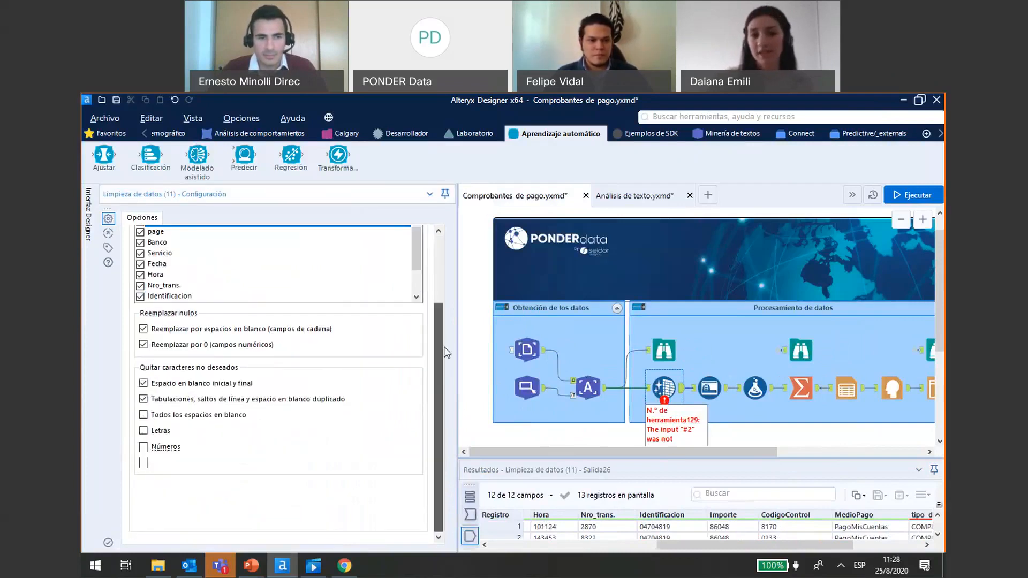
pyautogui.scroll(1, 393, 337)
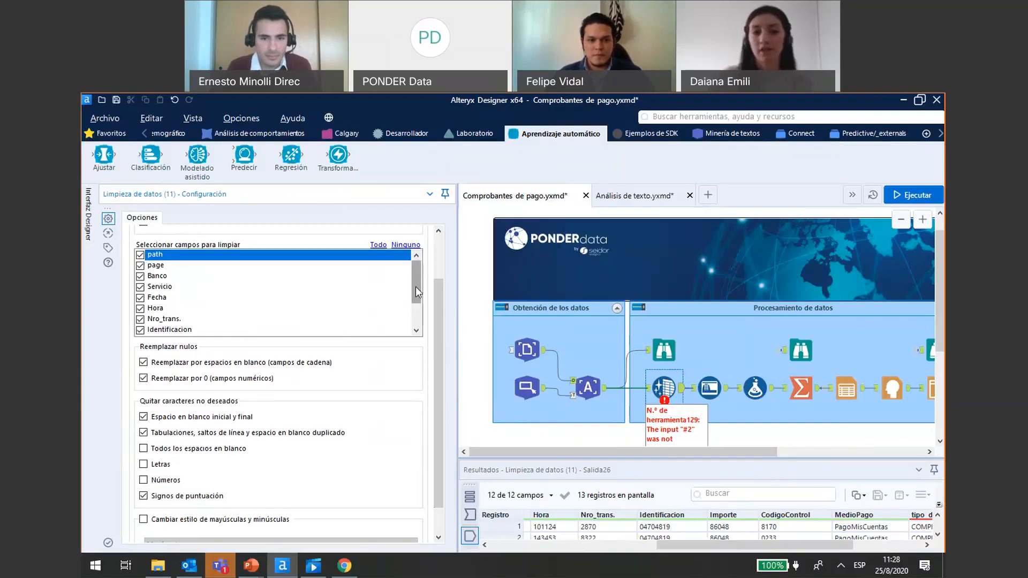
pyautogui.scroll(-2, 174, 326)
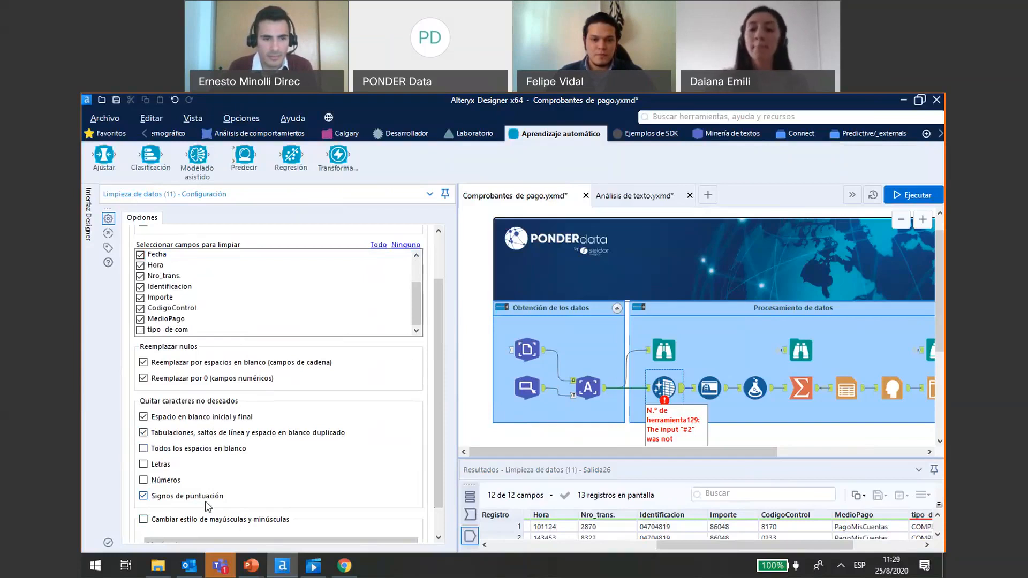
# - Bring the rest of the Procesamiento de datos container into view and show the Preparación category of tools
pyautogui.moveTo(724, 452); pyautogui.dragTo(799, 451)
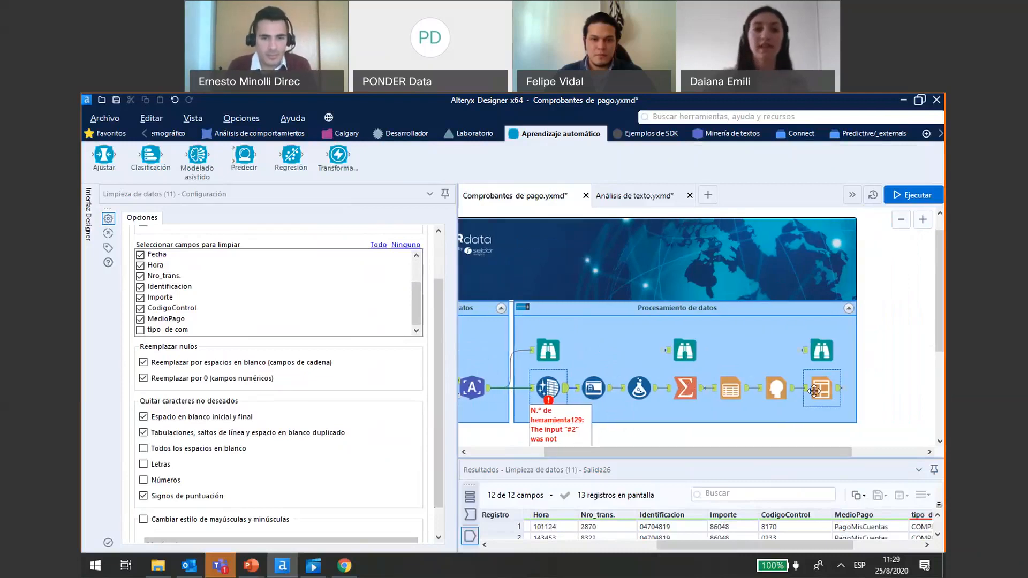
pyautogui.click(147, 132)
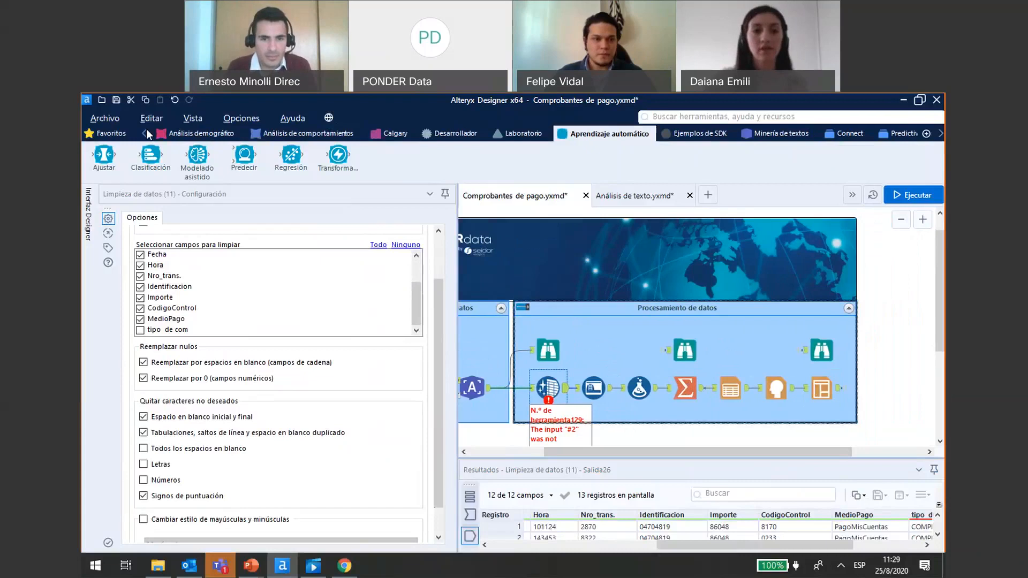
pyautogui.click(146, 132)
pyautogui.click(146, 132)
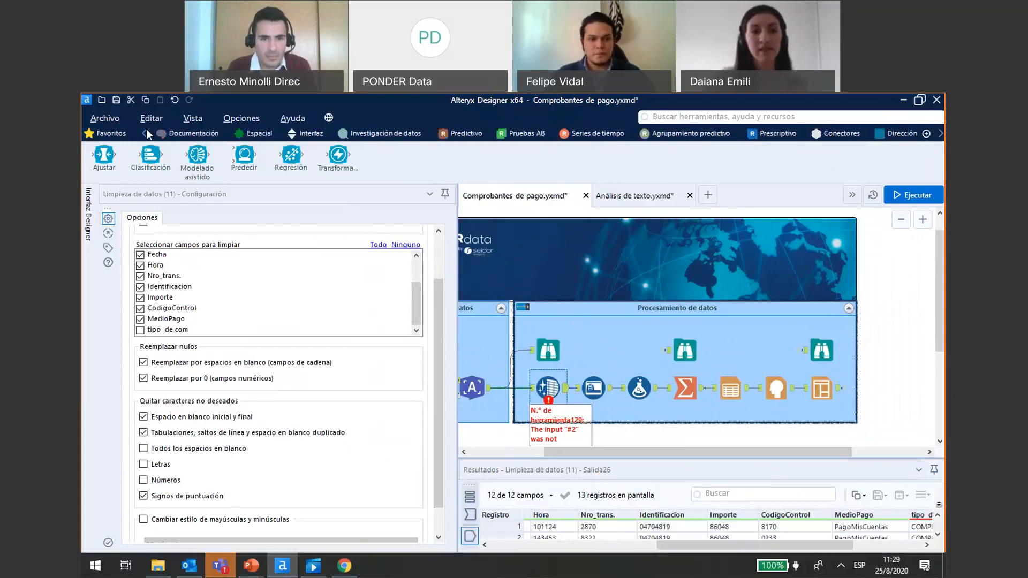
pyautogui.click(147, 132)
pyautogui.click(147, 131)
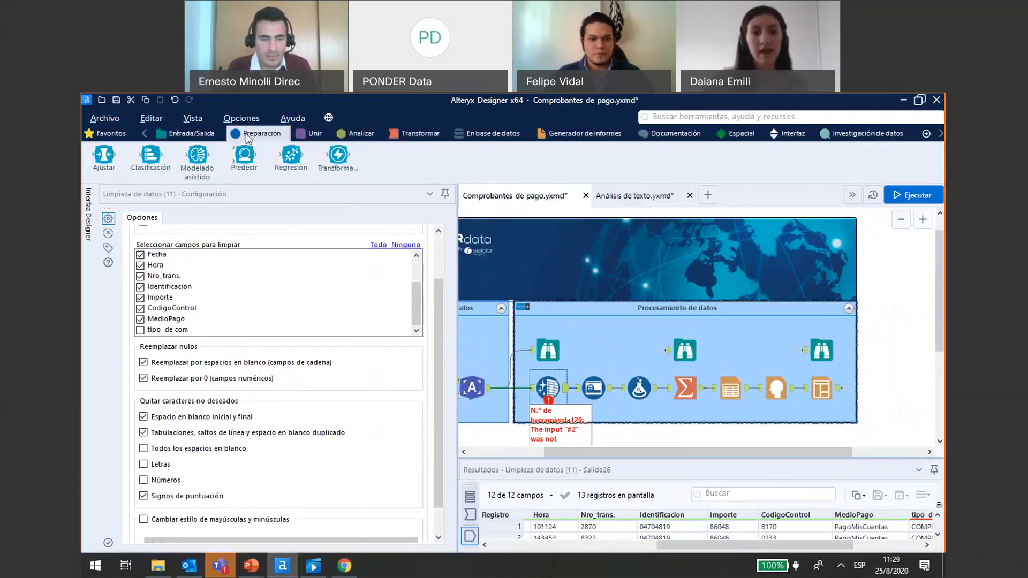
pyautogui.click(248, 137)
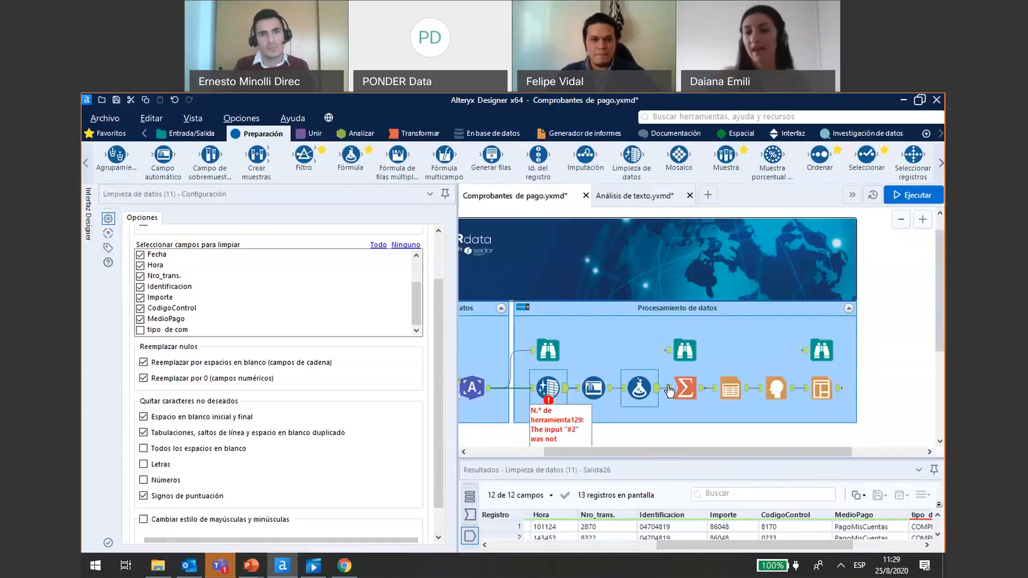
# - Examine the Gasto en servicios report in the final Examinar tool, enlarging it for reading, and bring the whole workflow back into view
pyautogui.click(827, 363)
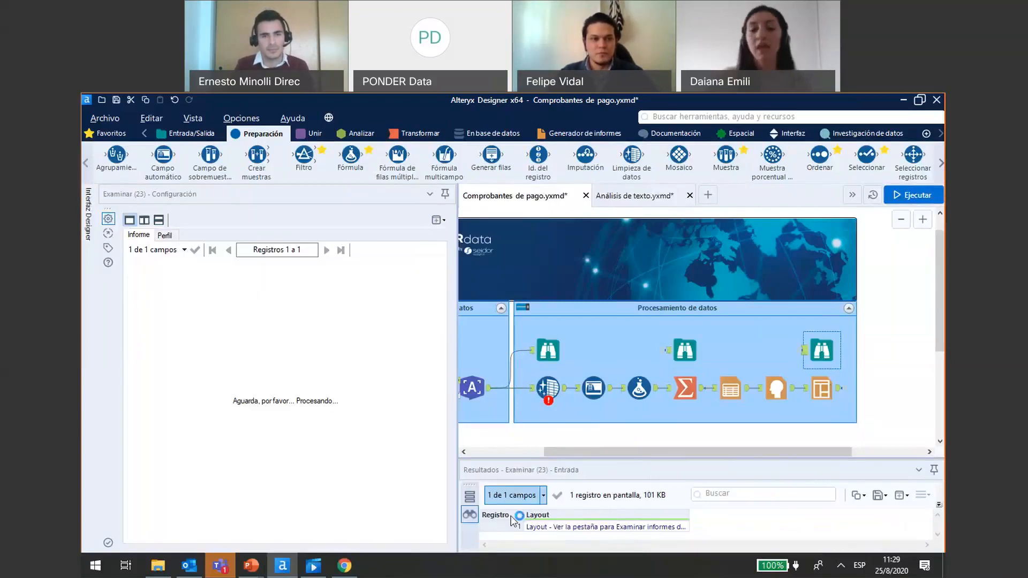
pyautogui.moveTo(457, 436); pyautogui.dragTo(595, 431)
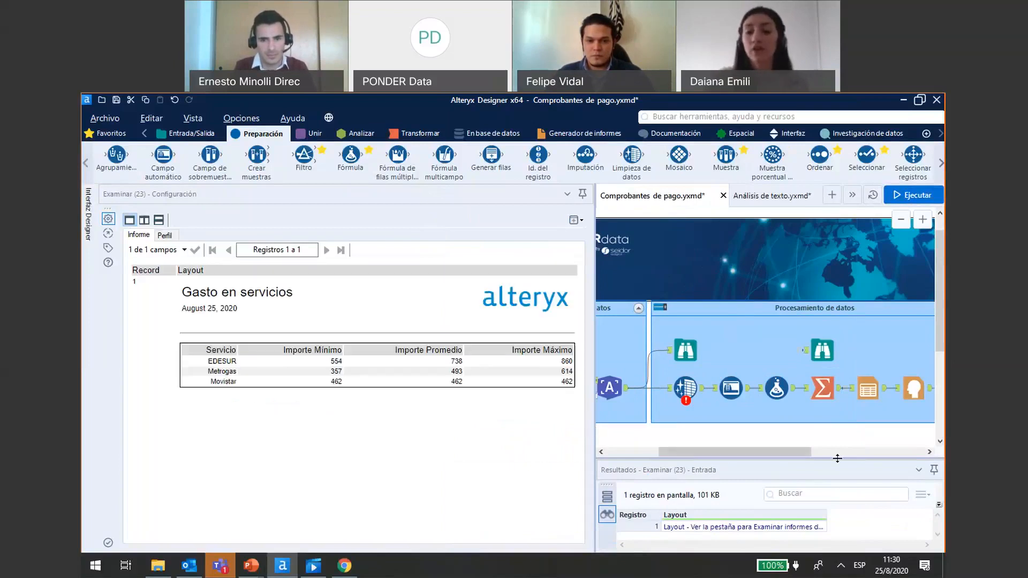
pyautogui.moveTo(837, 458); pyautogui.dragTo(837, 419)
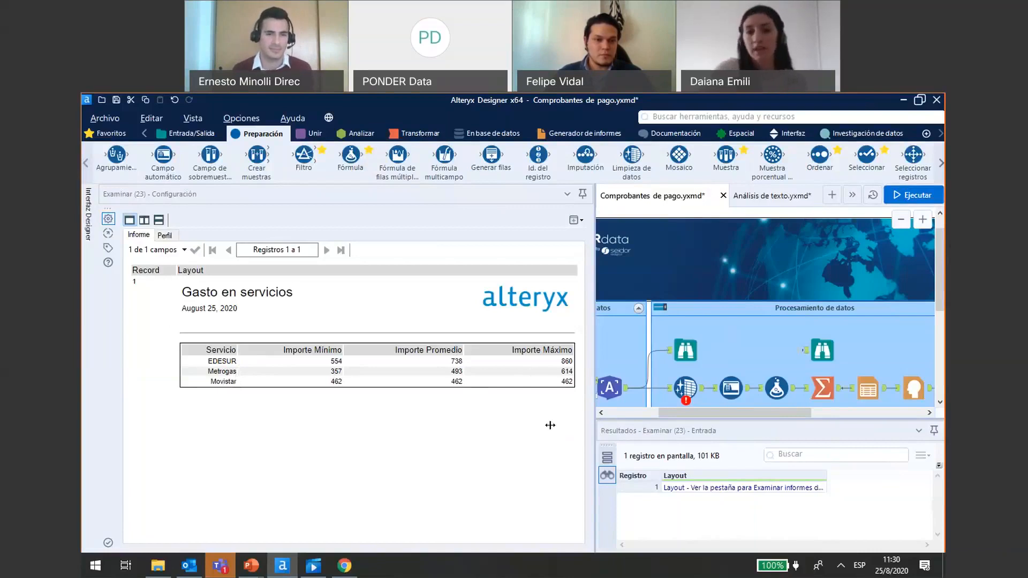
pyautogui.moveTo(465, 442); pyautogui.dragTo(378, 457)
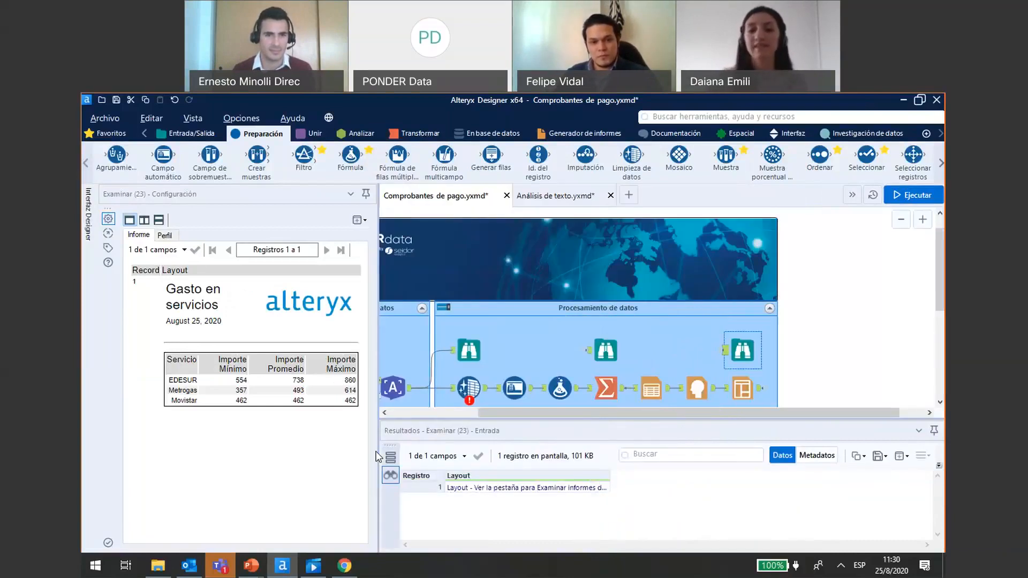
pyautogui.click(605, 388)
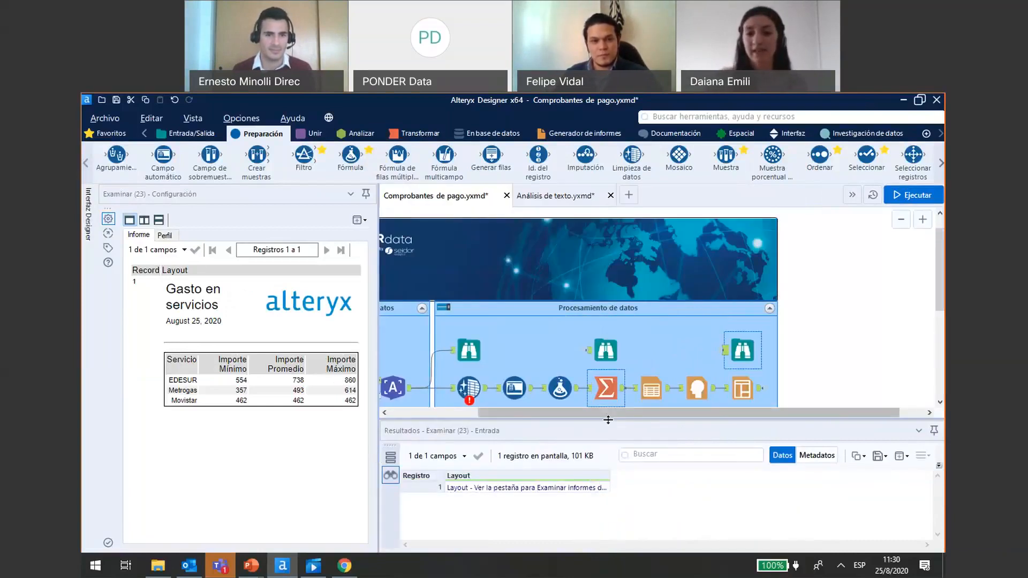
pyautogui.moveTo(608, 419); pyautogui.dragTo(483, 435)
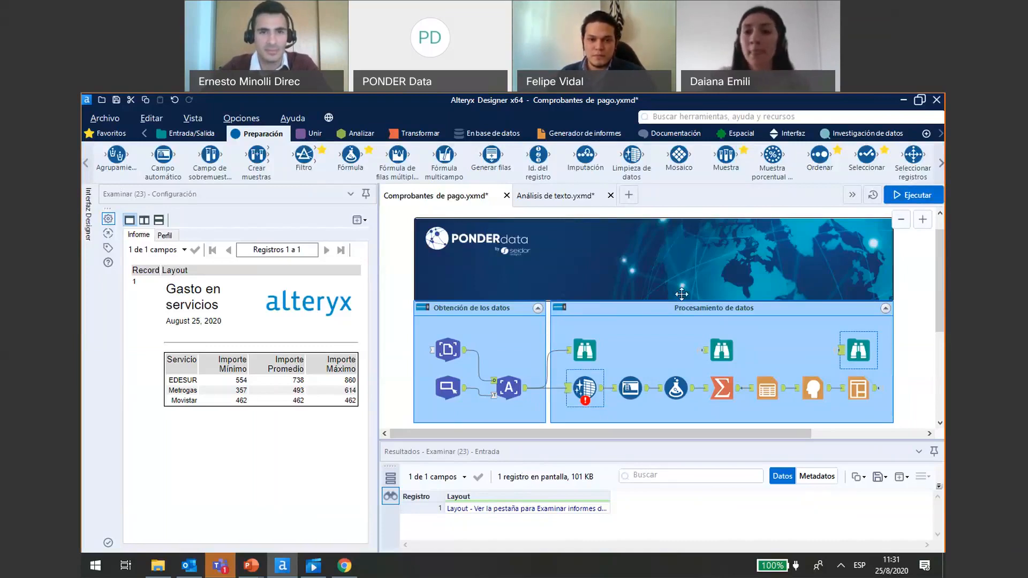
# - Find the Minería de textos category in the tool palette and show its tools
pyautogui.click(940, 135)
pyautogui.click(941, 134)
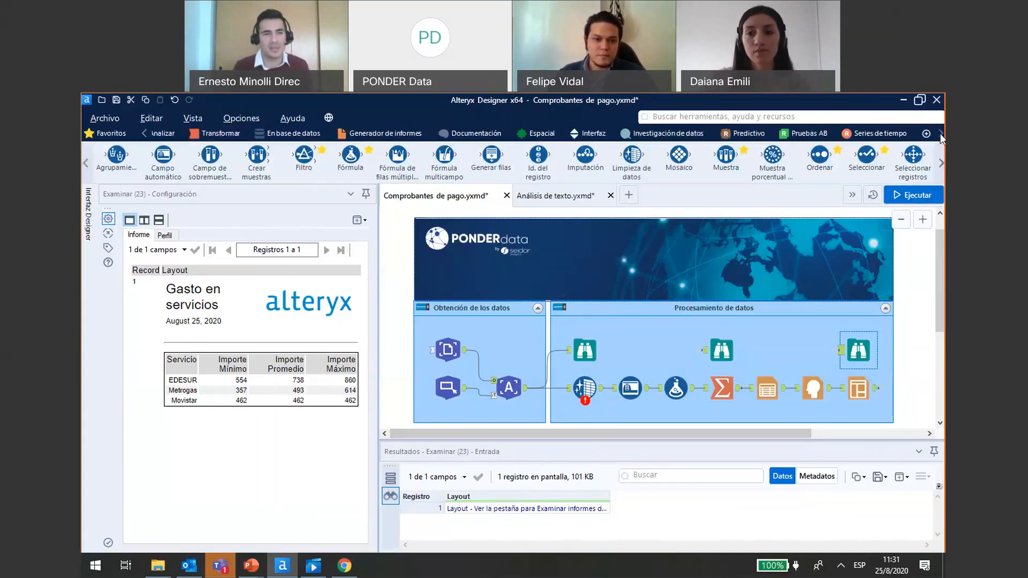
pyautogui.click(940, 134)
pyautogui.click(940, 134)
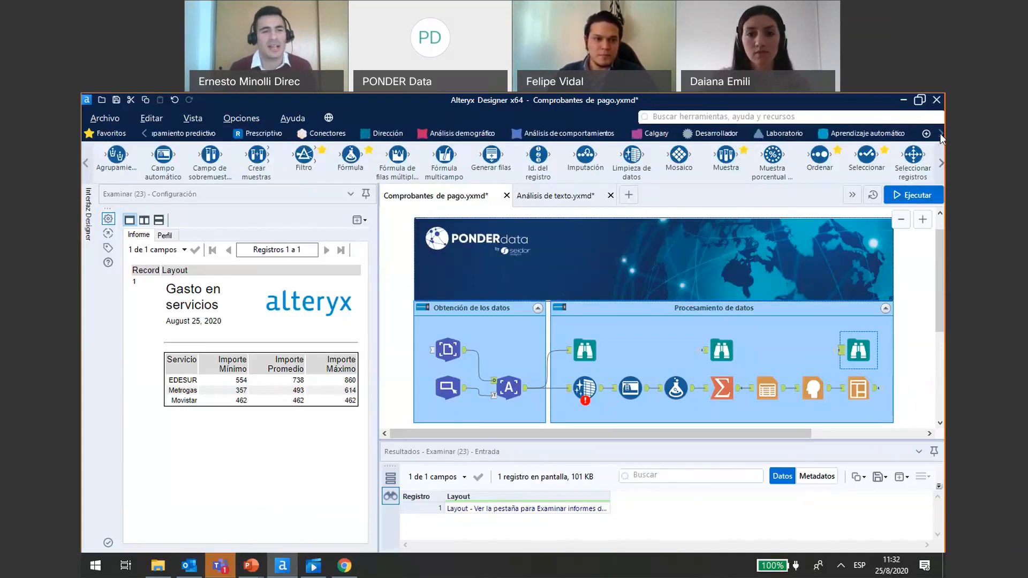
pyautogui.click(940, 135)
pyautogui.click(941, 135)
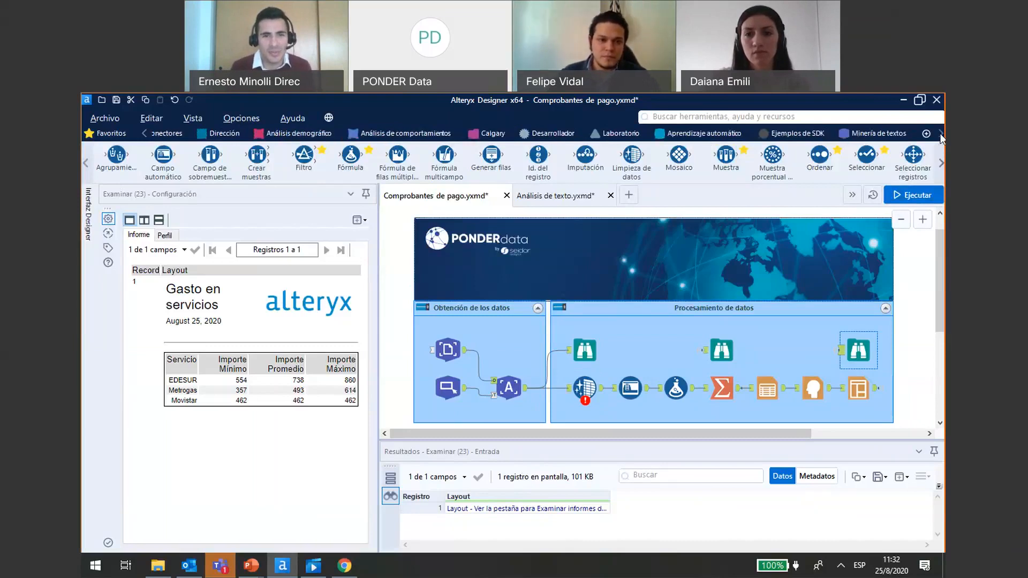
pyautogui.click(940, 134)
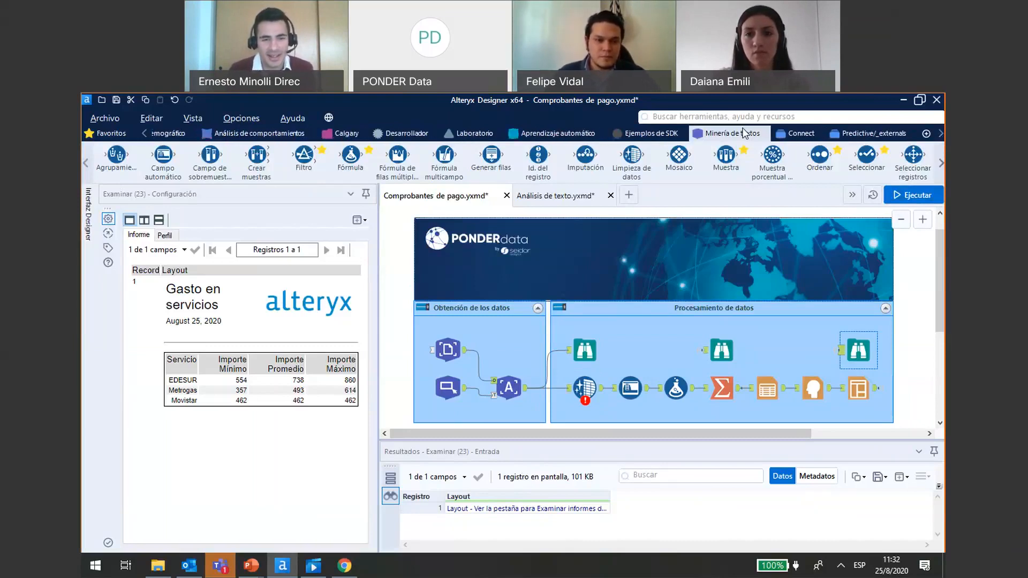
pyautogui.click(743, 133)
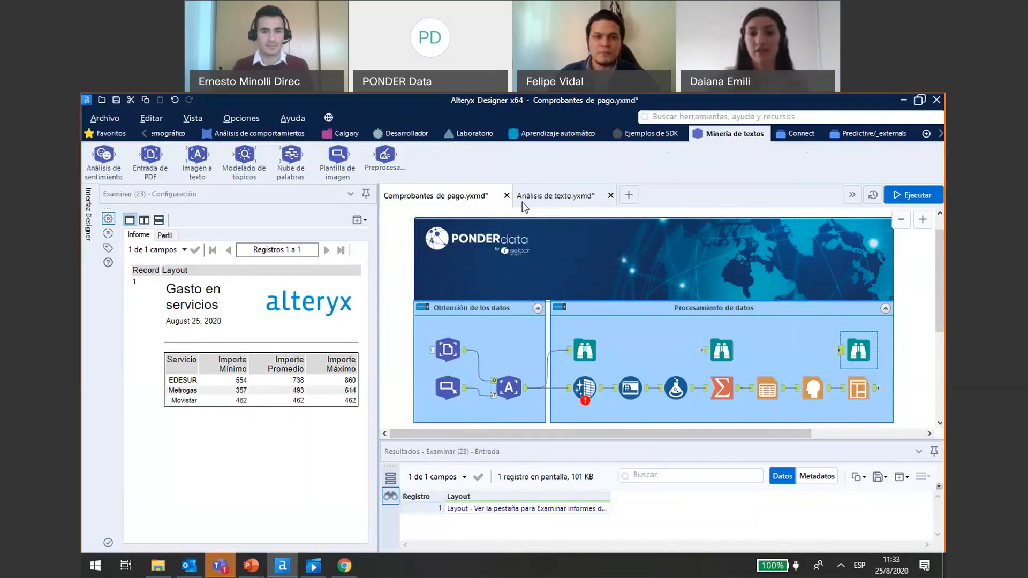
# - Switch to the Análisis de texto workflow and look through the chatbot questions in the input data preview
pyautogui.click(560, 199)
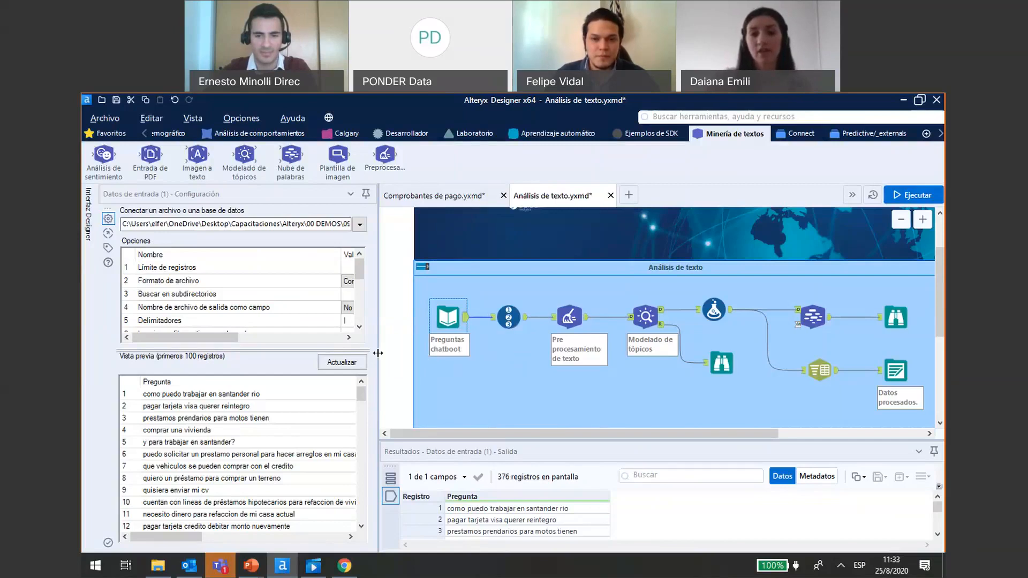
pyautogui.moveTo(378, 352); pyautogui.dragTo(431, 353)
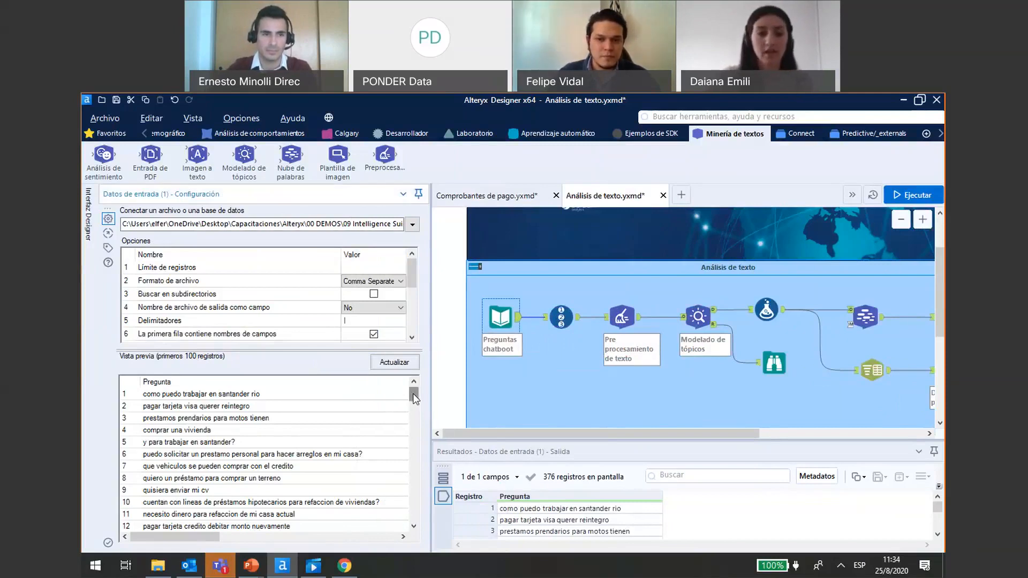
pyautogui.moveTo(413, 393); pyautogui.dragTo(418, 402)
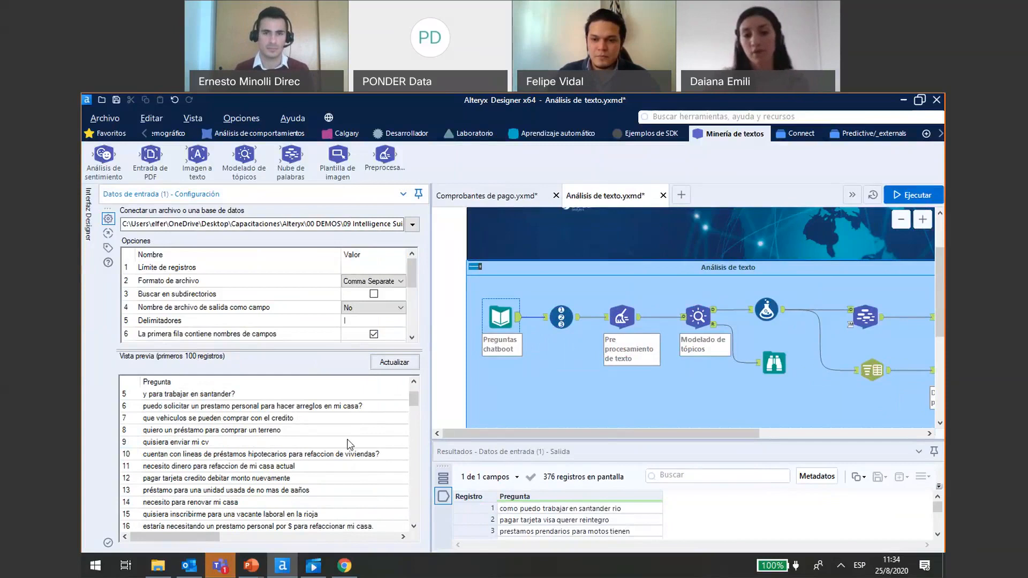
pyautogui.moveTo(415, 400); pyautogui.dragTo(417, 433)
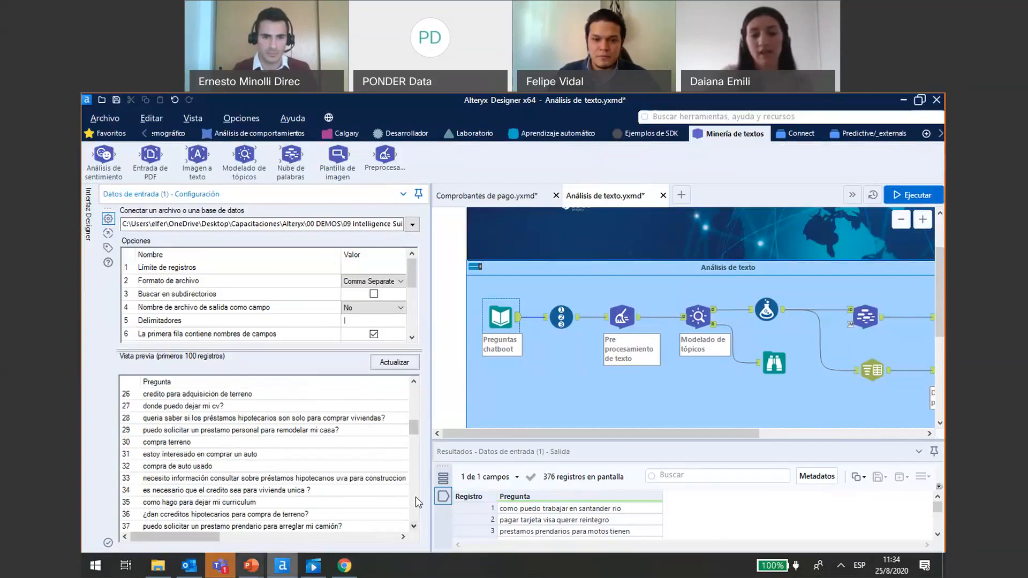
pyautogui.moveTo(412, 426); pyautogui.dragTo(413, 505)
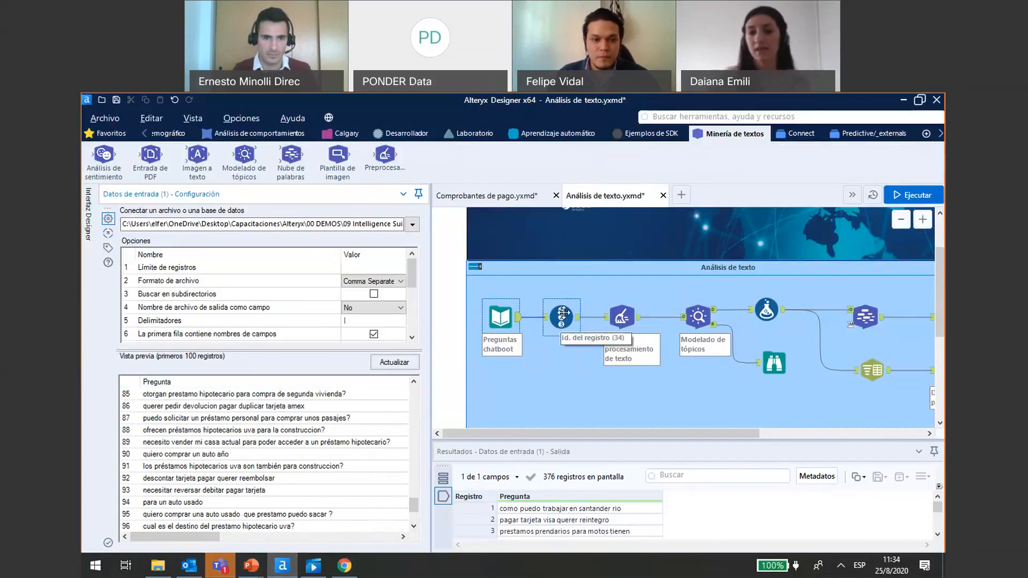
# - Review the Preprocesamiento de texto tool's settings, checking the available languages and the text field choices
pyautogui.click(620, 316)
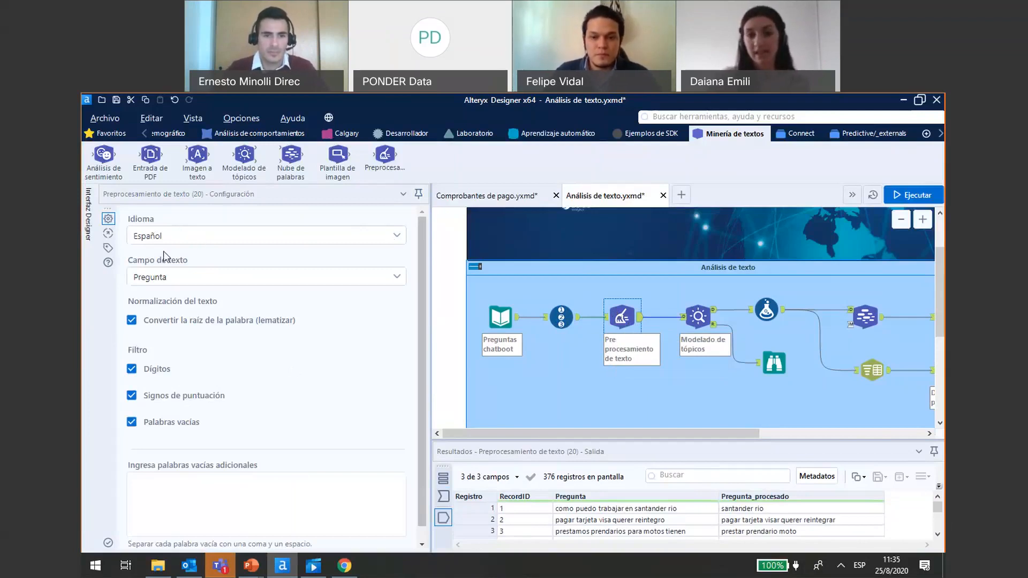
pyautogui.click(391, 236)
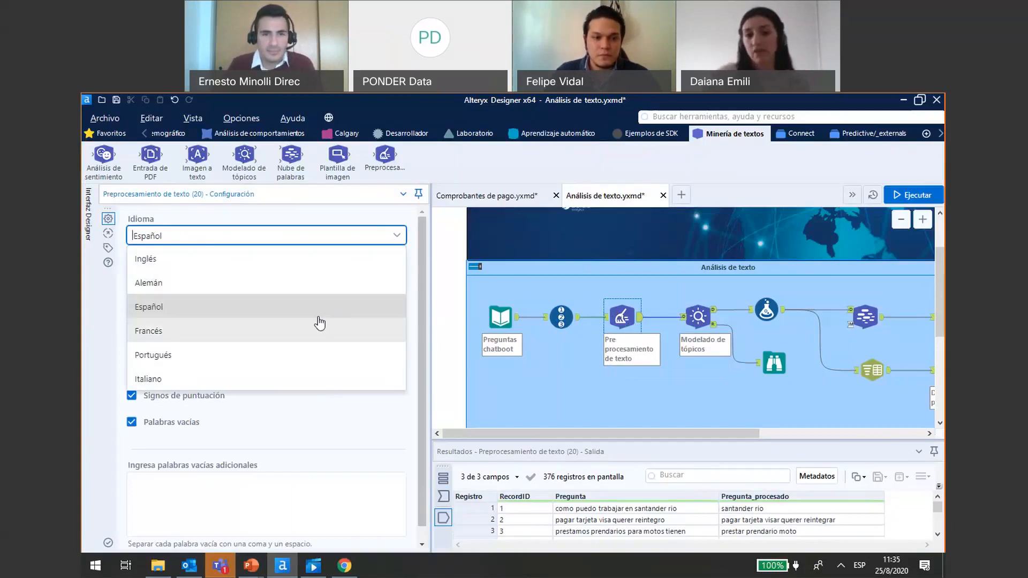
pyautogui.click(411, 262)
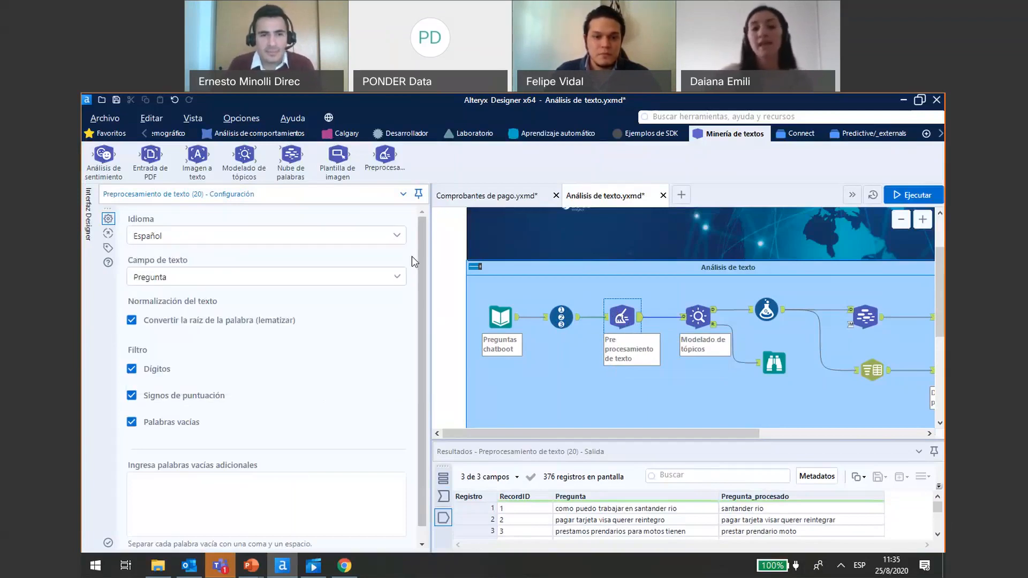
pyautogui.click(399, 281)
pyautogui.click(397, 279)
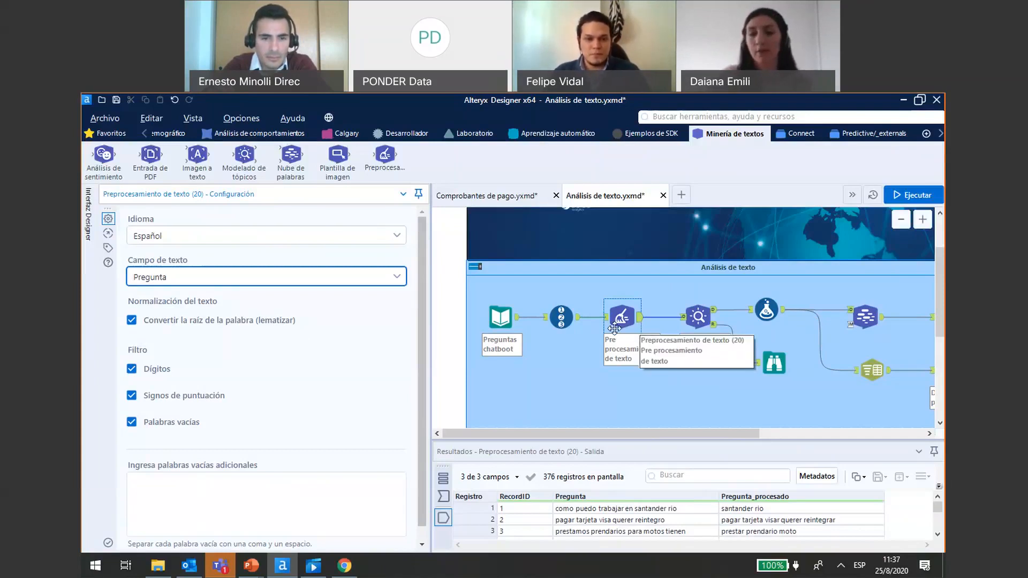
# - Review the Modelado de tópicos settings and examine its enlarged interactive report with the salient terms chart and intertopic distance map
pyautogui.click(700, 315)
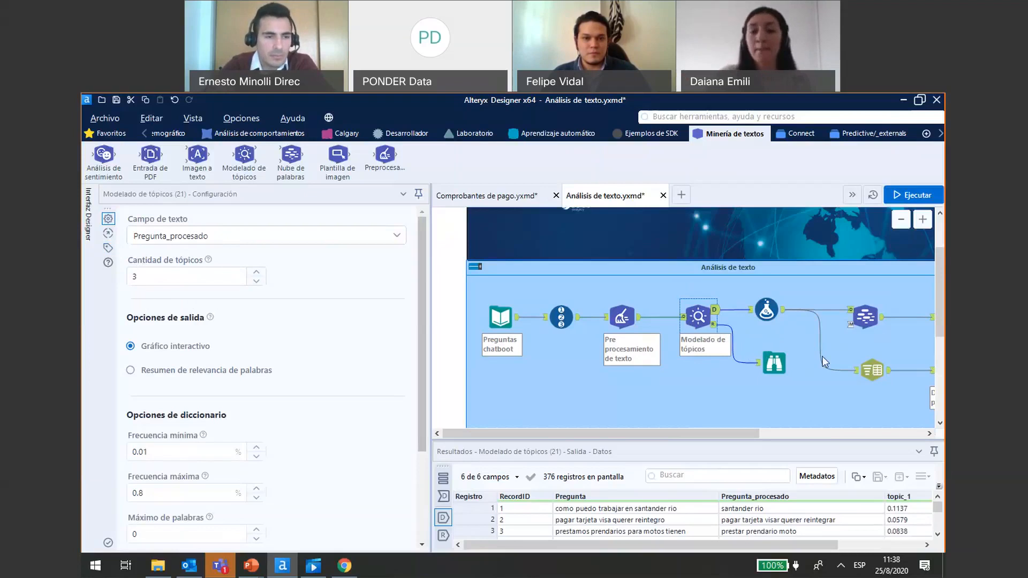
pyautogui.click(774, 363)
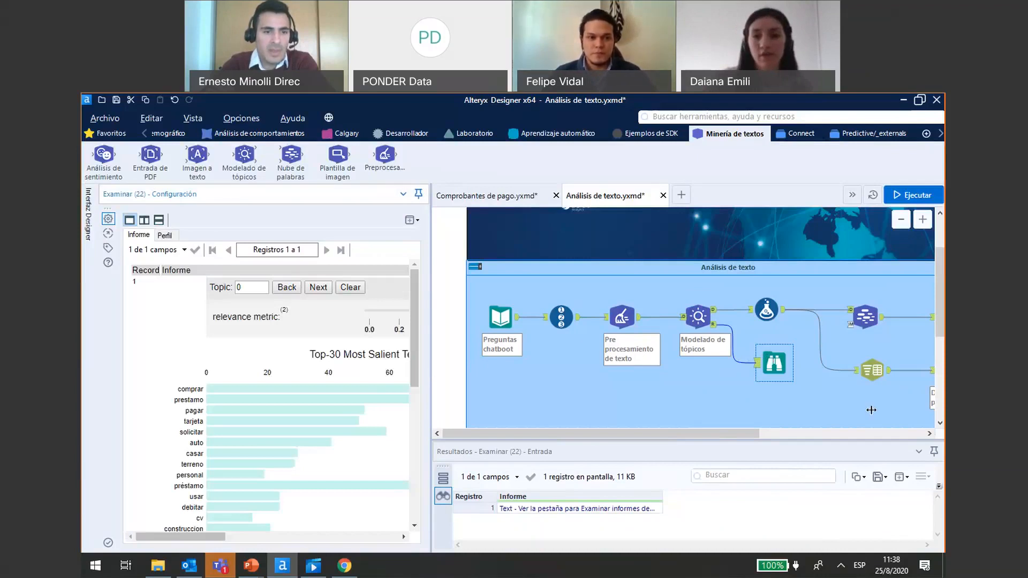
pyautogui.moveTo(871, 410); pyautogui.dragTo(901, 411)
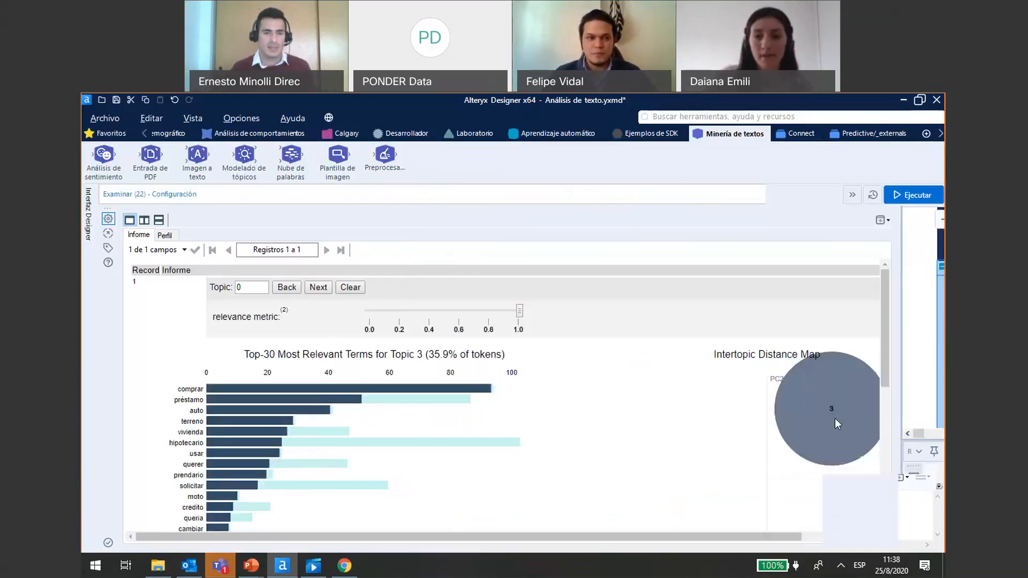
pyautogui.hscroll(3, 715, 537)
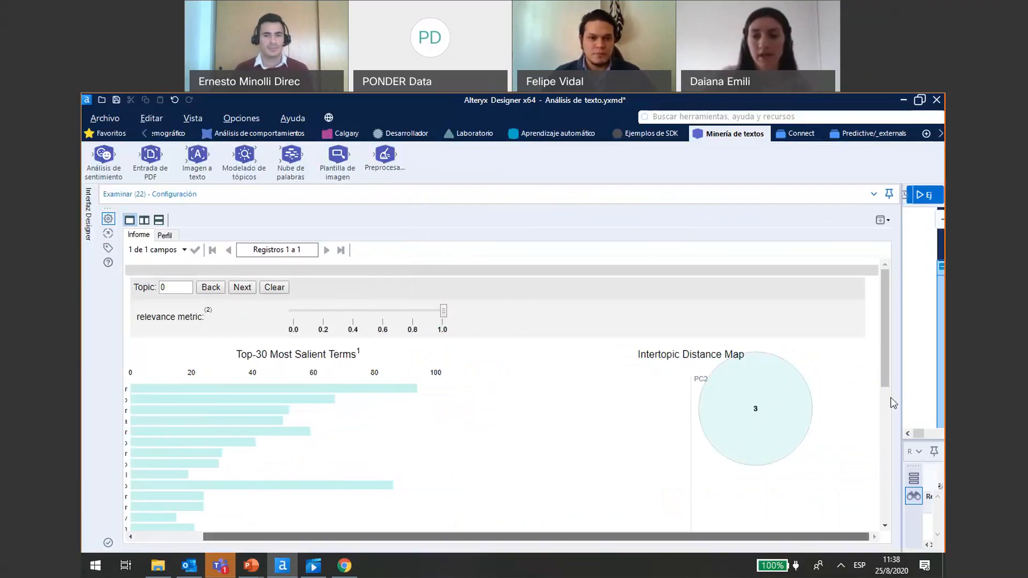
pyautogui.scroll(-3, 891, 353)
pyautogui.scroll(-5, 885, 429)
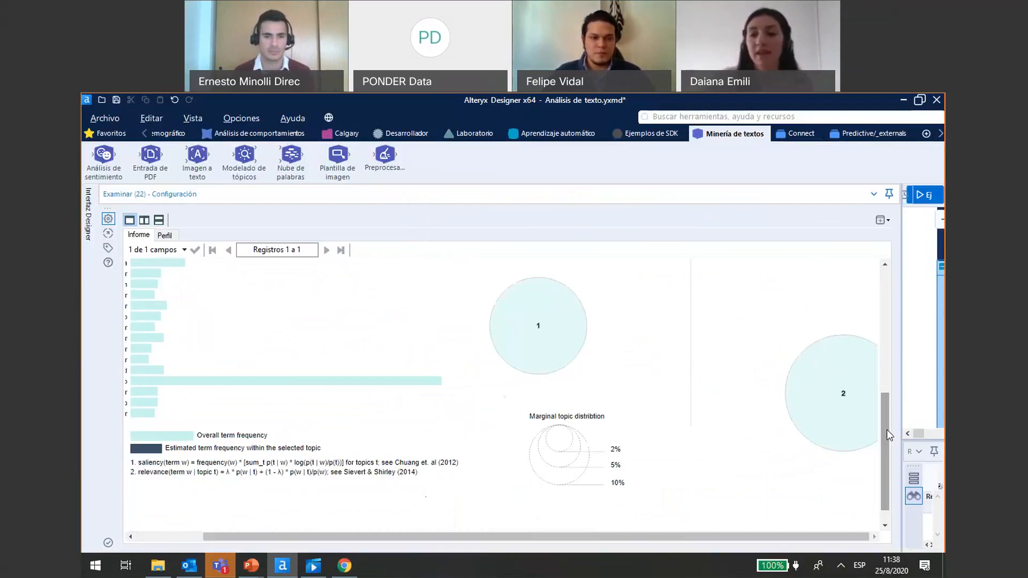
# - Examine the term bars and the topic circles of the intertopic distance map in the topic modelling report
pyautogui.moveTo(886, 430); pyautogui.dragTo(889, 356)
pyautogui.moveTo(734, 311)
pyautogui.moveTo(512, 459)
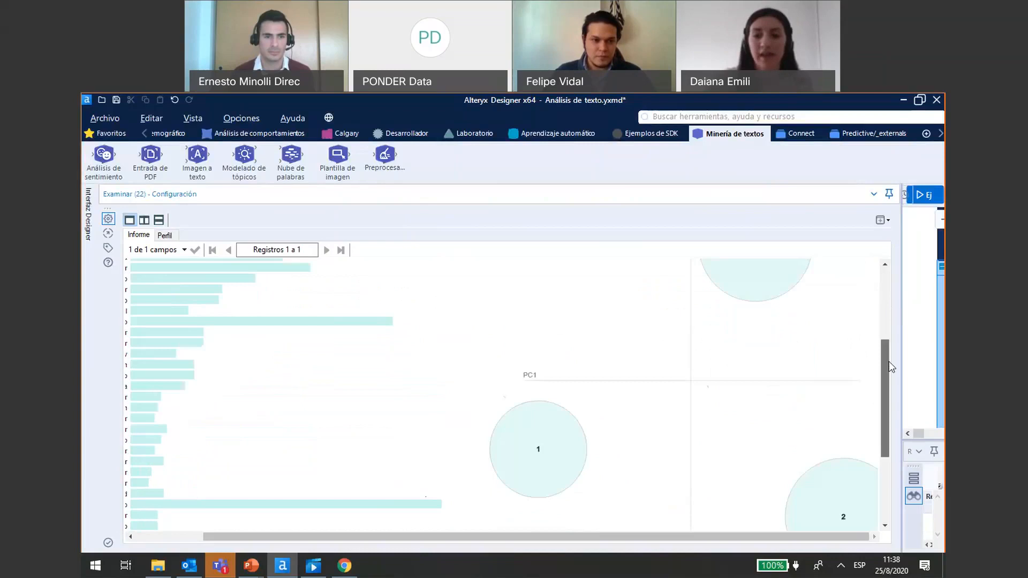
pyautogui.scroll(-2, 829, 399)
pyautogui.moveTo(829, 399)
pyautogui.moveTo(885, 397); pyautogui.dragTo(906, 371)
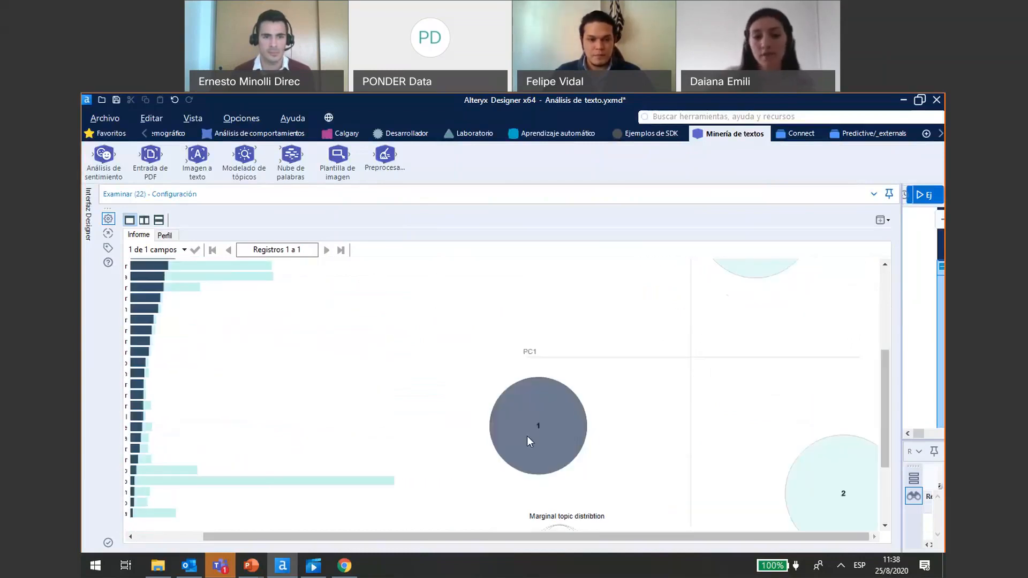
pyautogui.moveTo(349, 539); pyautogui.dragTo(280, 539)
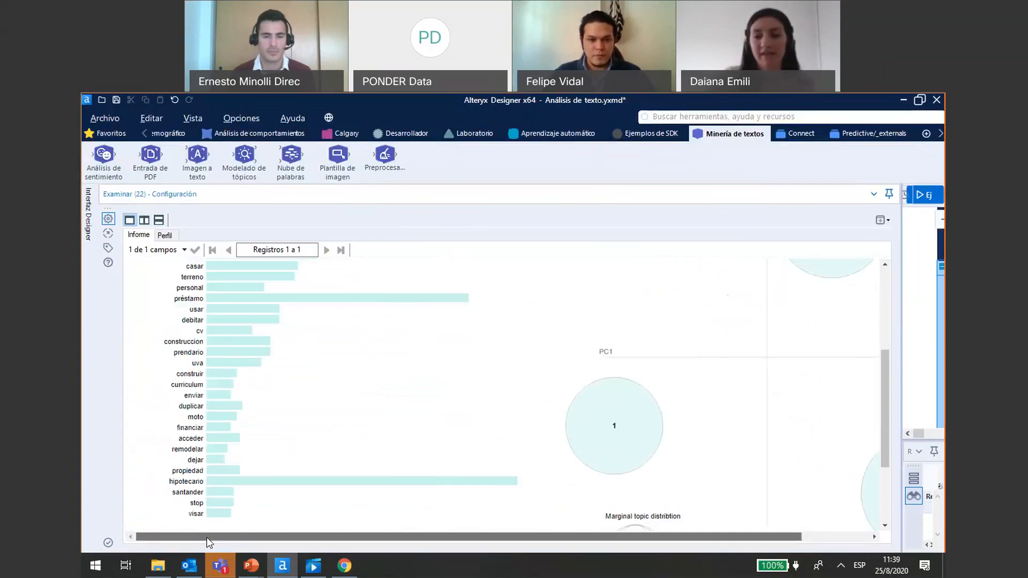
pyautogui.moveTo(884, 381); pyautogui.dragTo(884, 320)
pyautogui.moveTo(827, 333)
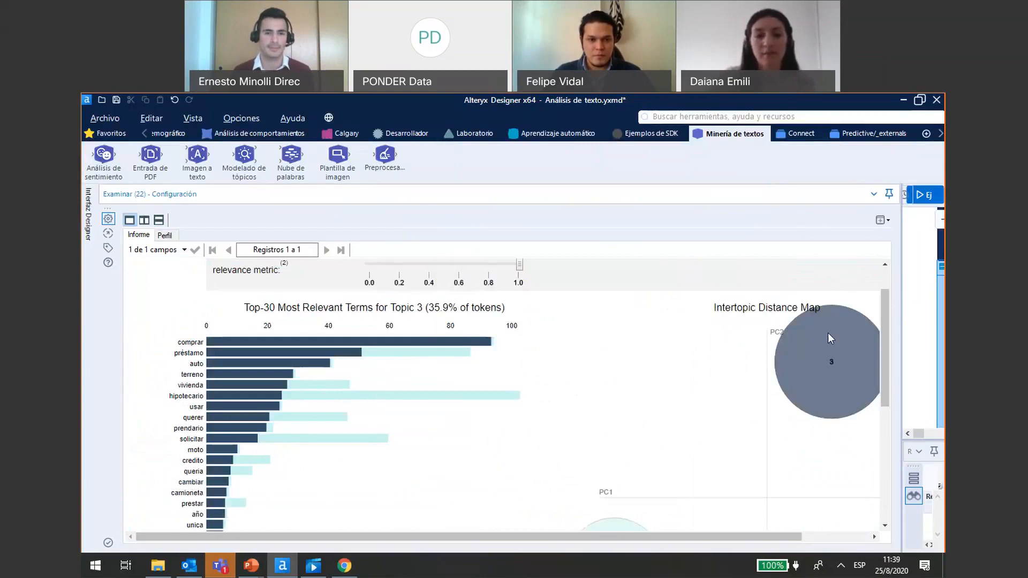
pyautogui.moveTo(608, 528)
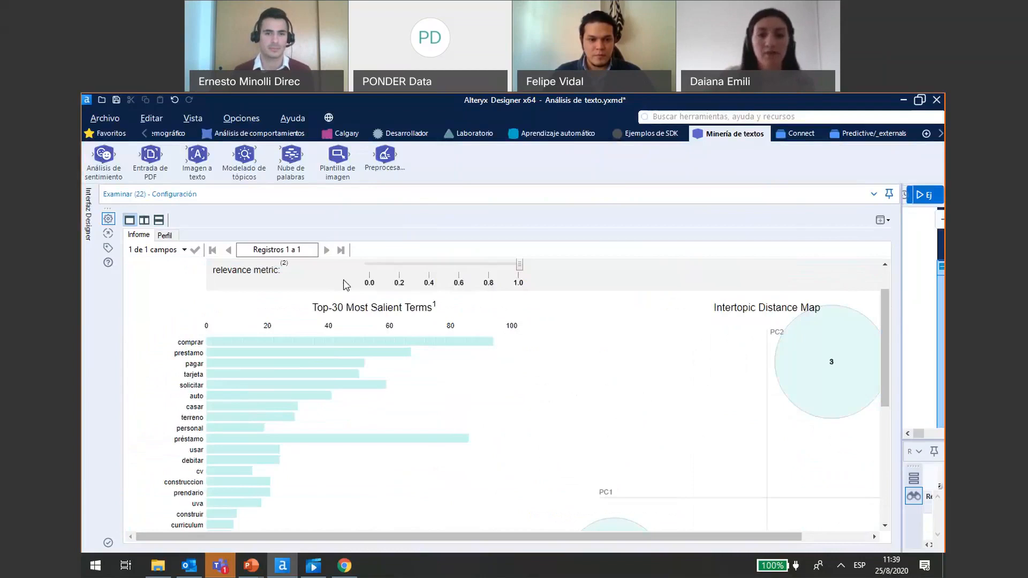
# - Display the most relevant terms for topic 1 in the interactive report and shrink the report area to reveal the workflow
pyautogui.scroll(1, 264, 301)
pyautogui.click(220, 285)
pyautogui.write('1')
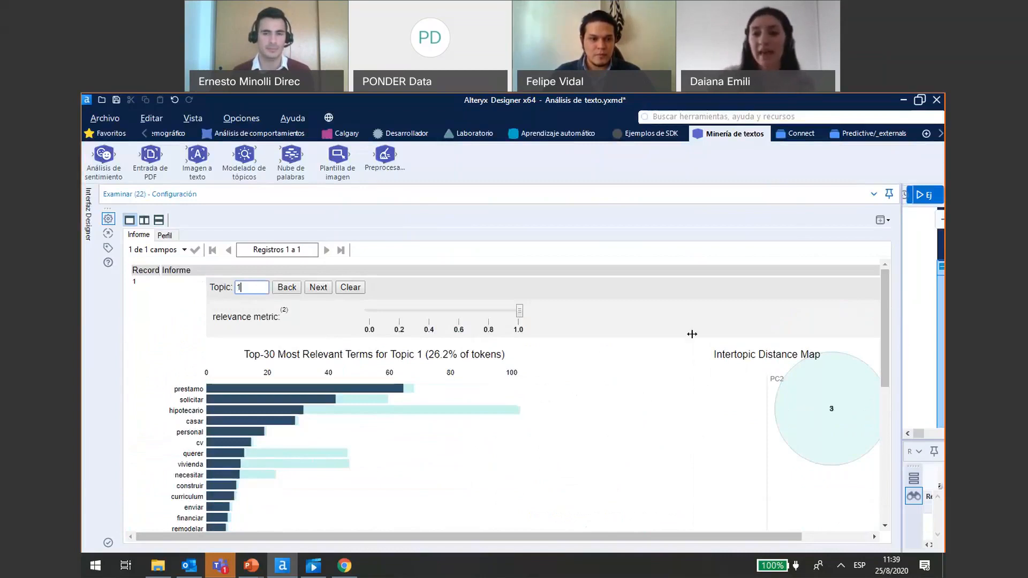
pyautogui.moveTo(691, 334); pyautogui.dragTo(487, 334)
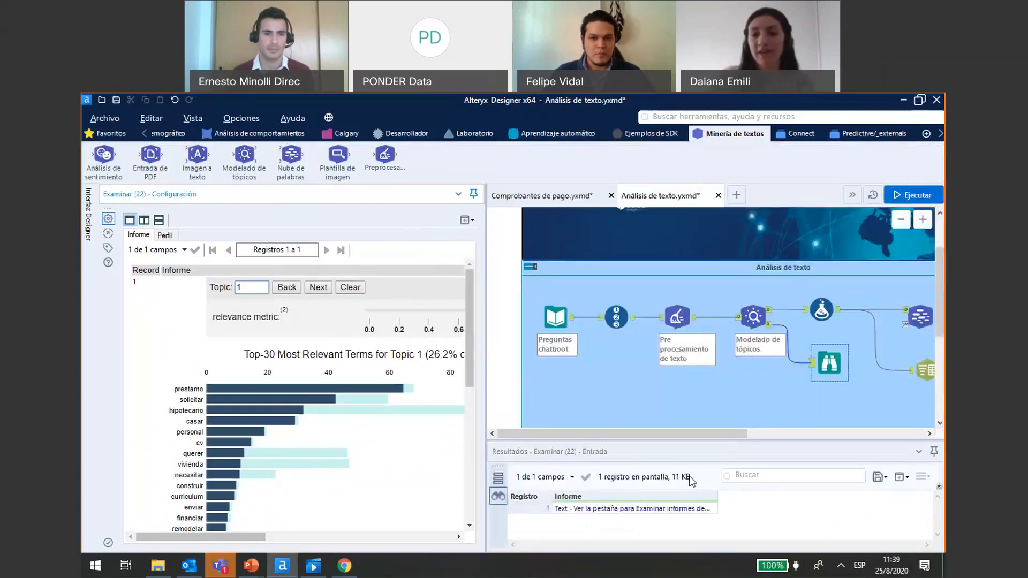
# - Examine the topic scores of each chatbot question in the Modelado de tópicos data output, enlarging the results area while reading
pyautogui.click(769, 311)
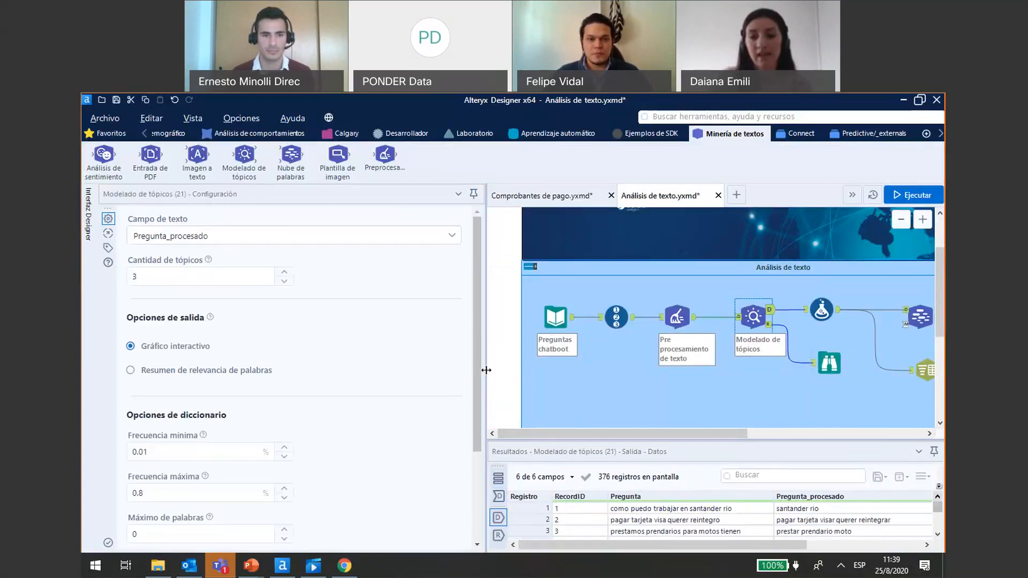
pyautogui.moveTo(486, 370); pyautogui.dragTo(324, 370)
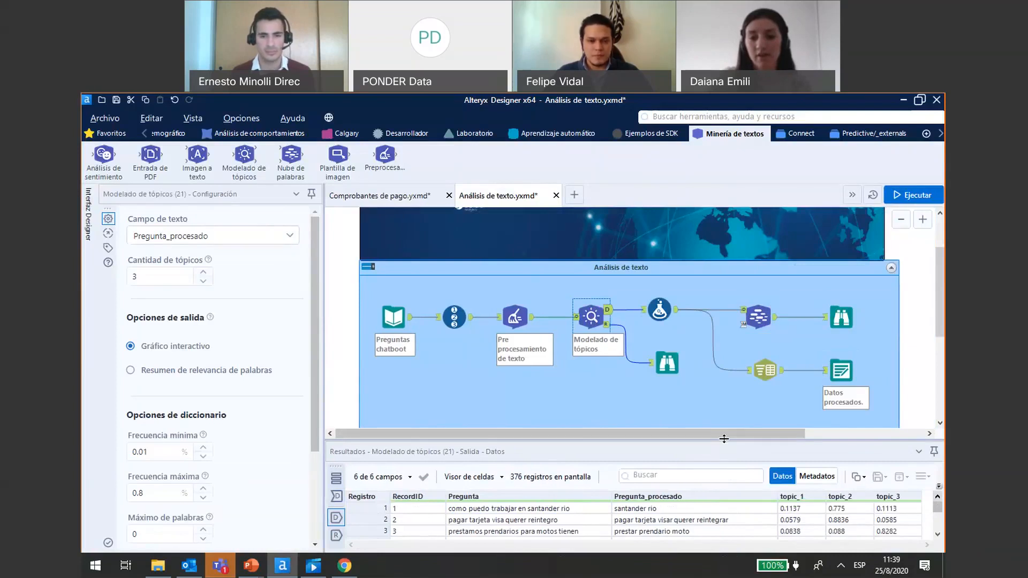
pyautogui.moveTo(748, 439); pyautogui.dragTo(724, 350)
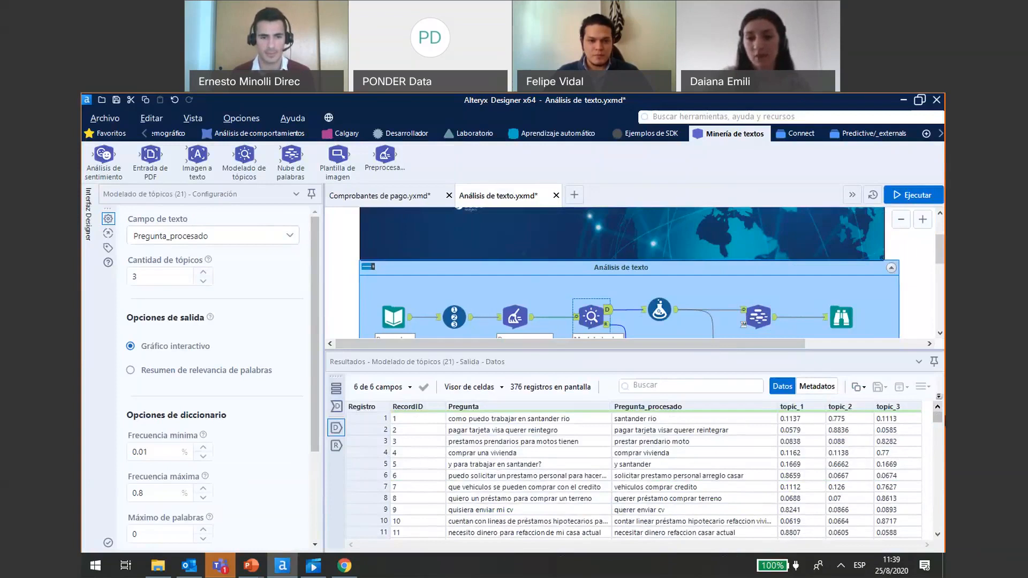
pyautogui.scroll(-7, 870, 449)
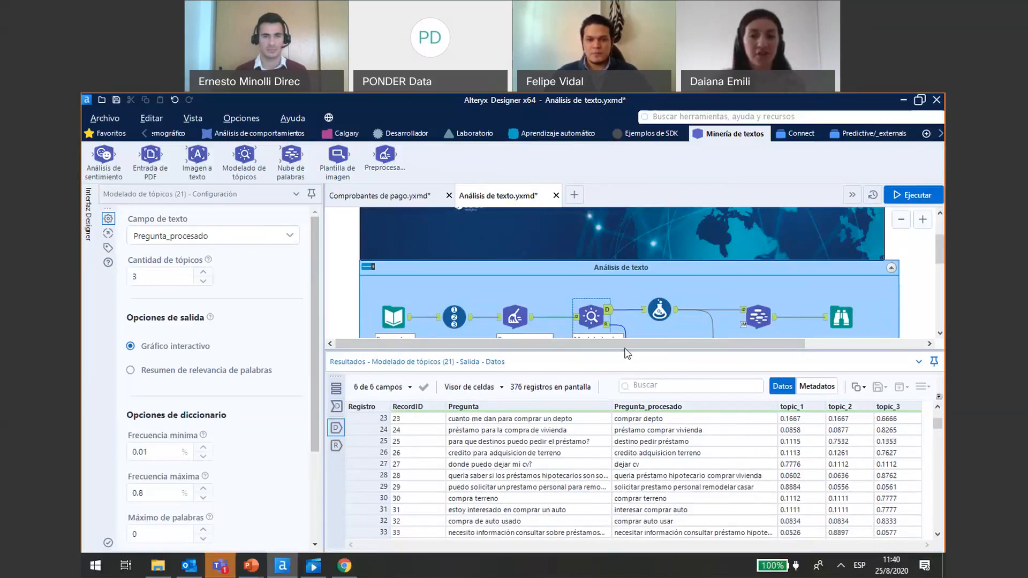
pyautogui.moveTo(625, 350); pyautogui.dragTo(634, 423)
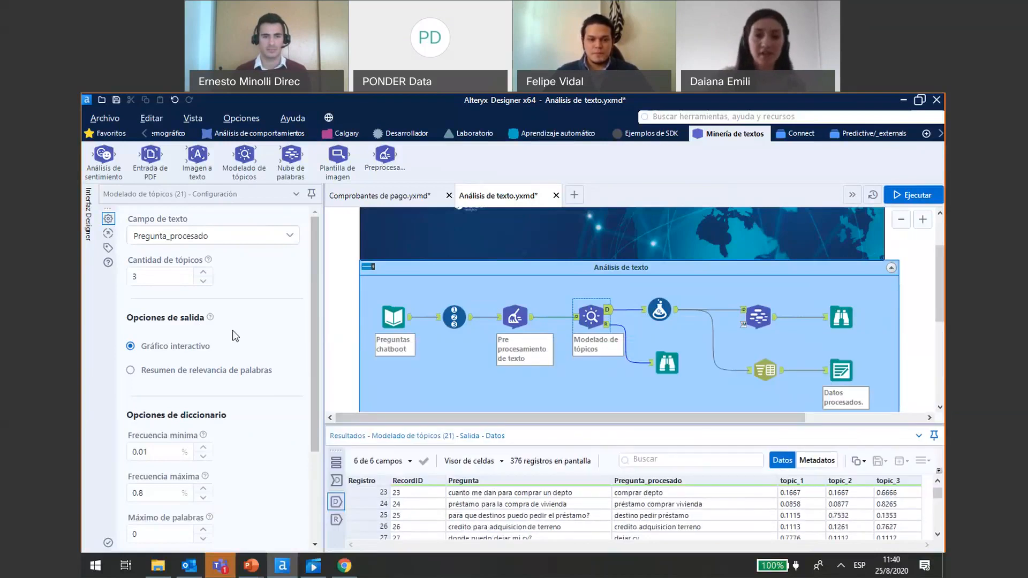
# - Open the word cloud report in the Examinar tool after Nube de palabras and widen it to look over the terms
pyautogui.click(843, 317)
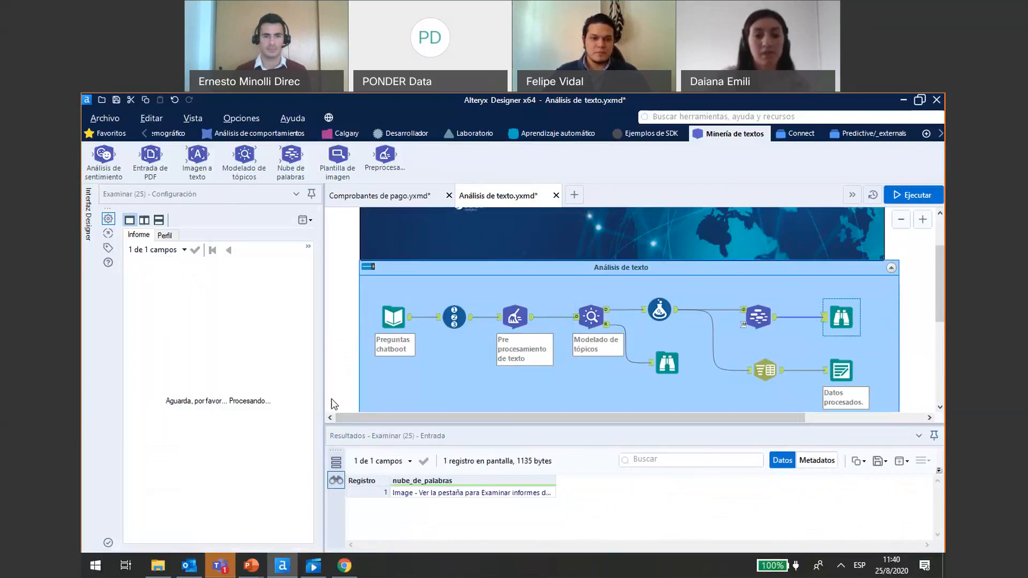
pyautogui.moveTo(323, 387); pyautogui.dragTo(419, 397)
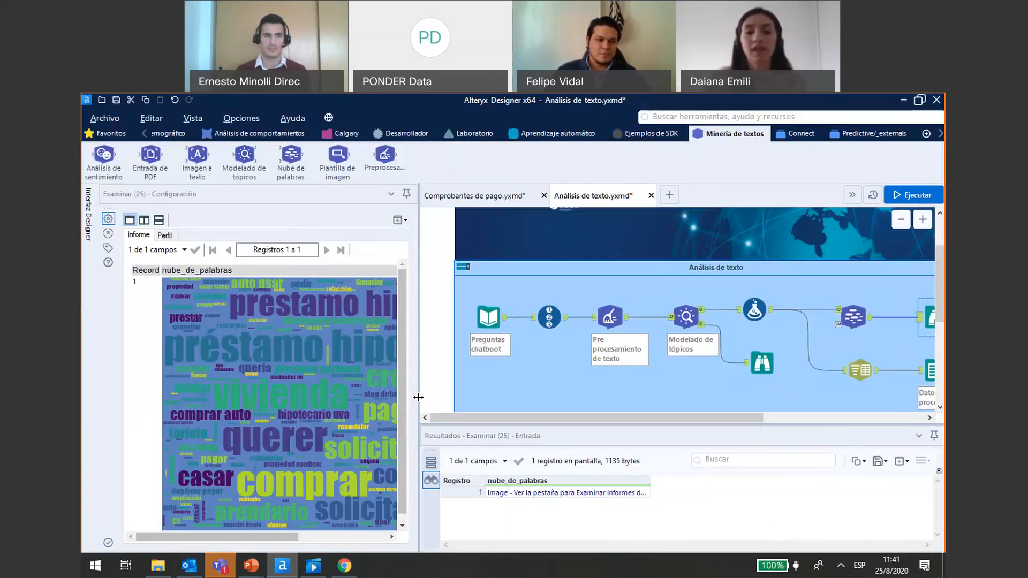
pyautogui.click(687, 335)
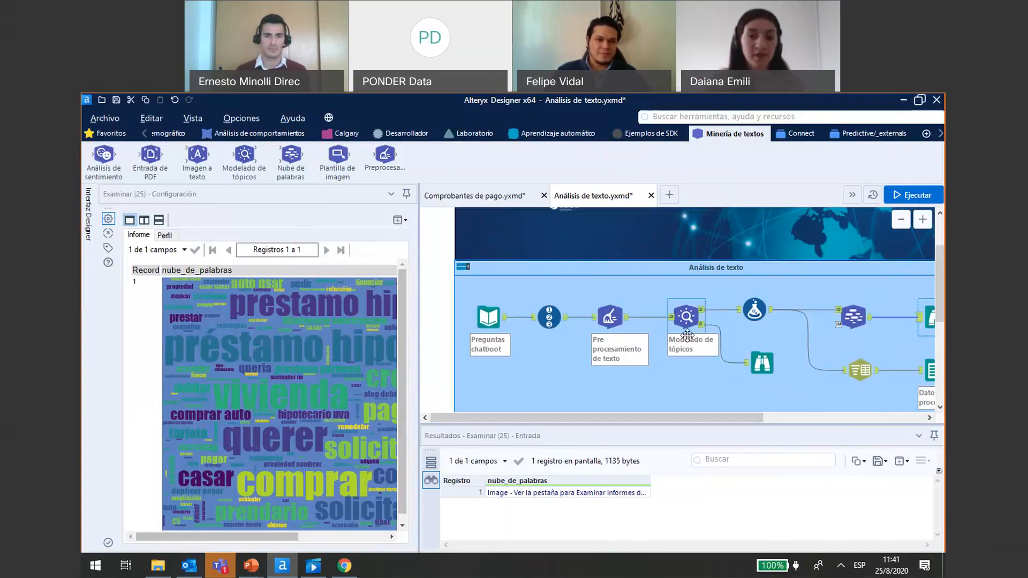
pyautogui.click(629, 318)
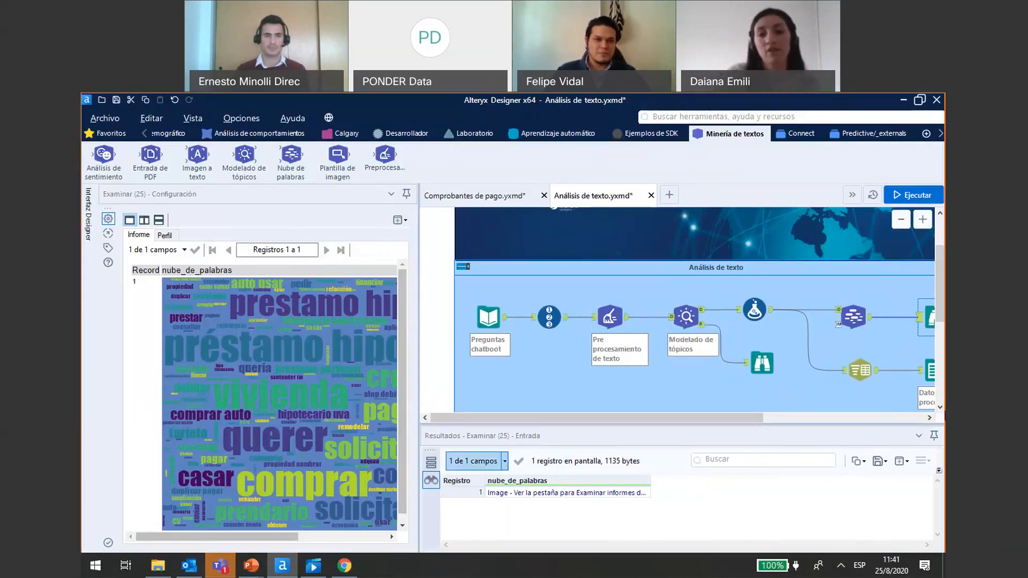
pyautogui.moveTo(163, 536); pyautogui.dragTo(225, 538)
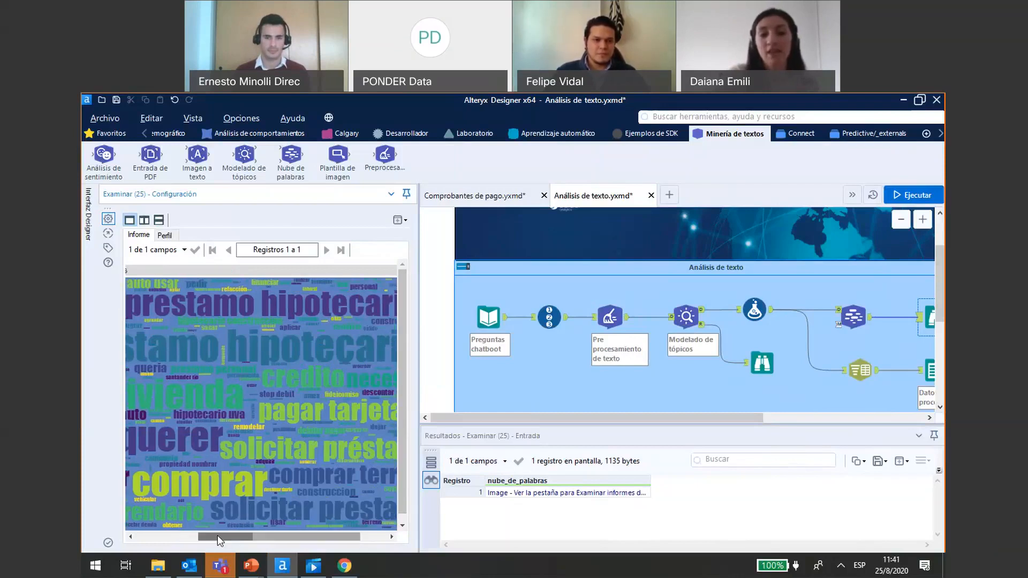
pyautogui.moveTo(225, 537); pyautogui.dragTo(201, 537)
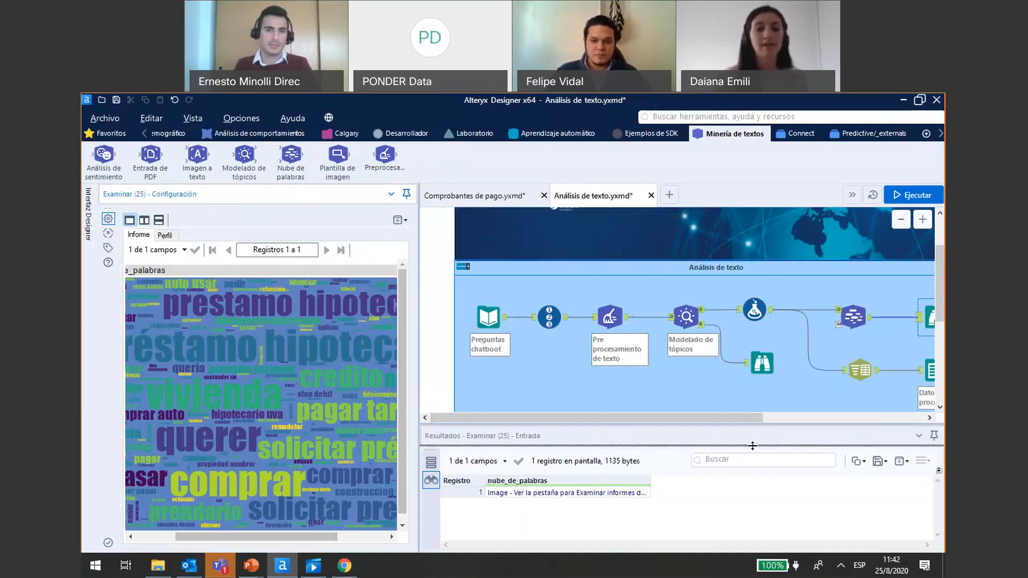
pyautogui.moveTo(753, 446); pyautogui.dragTo(755, 454)
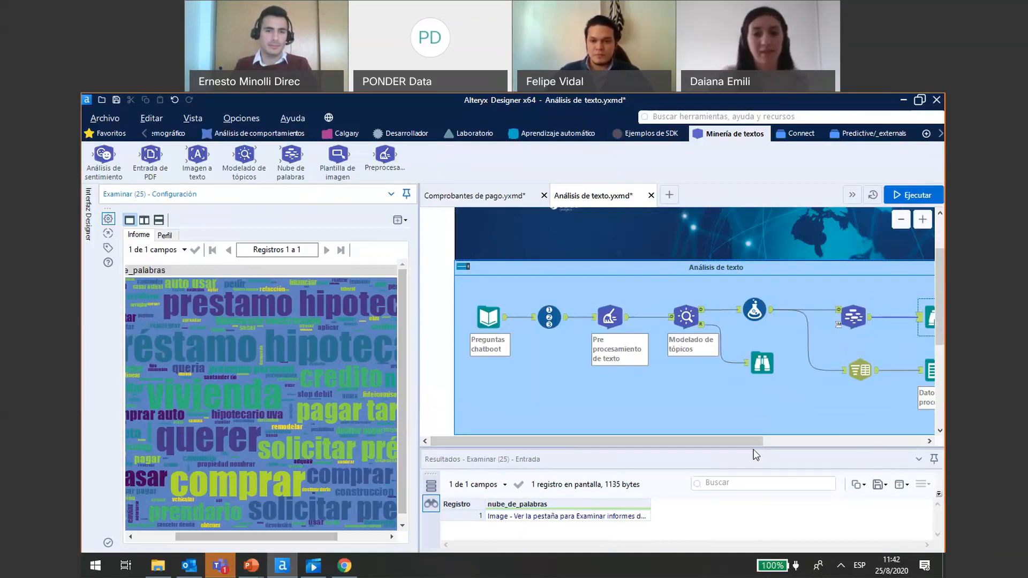
pyautogui.moveTo(754, 446); pyautogui.dragTo(774, 446)
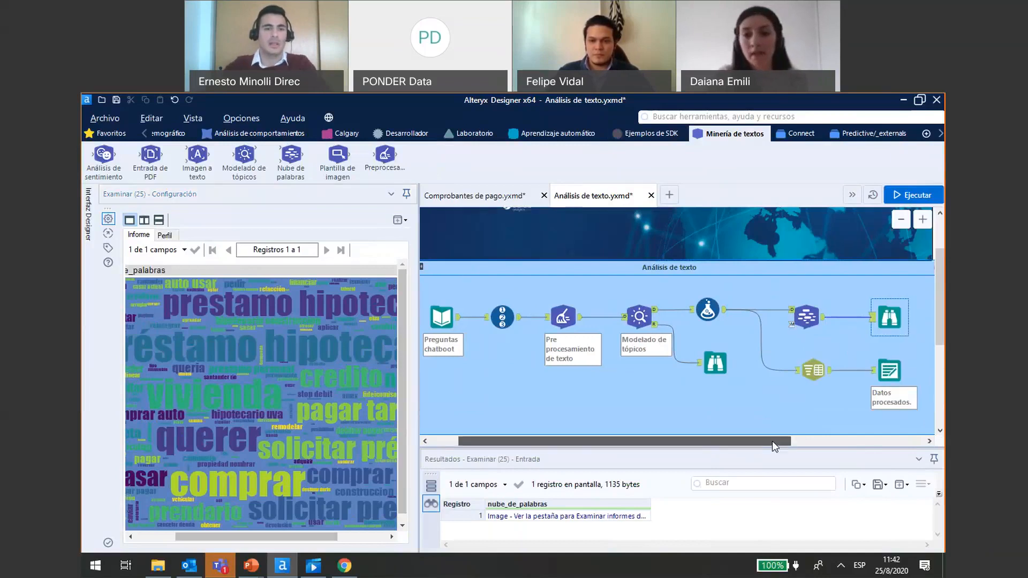
pyautogui.scroll(3, 669, 375)
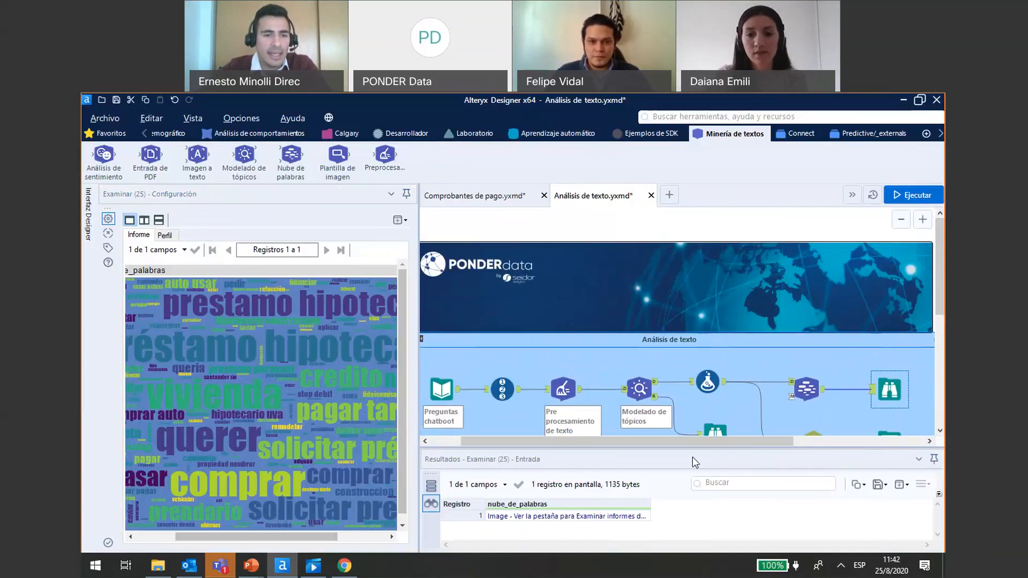
pyautogui.moveTo(692, 458); pyautogui.dragTo(612, 458)
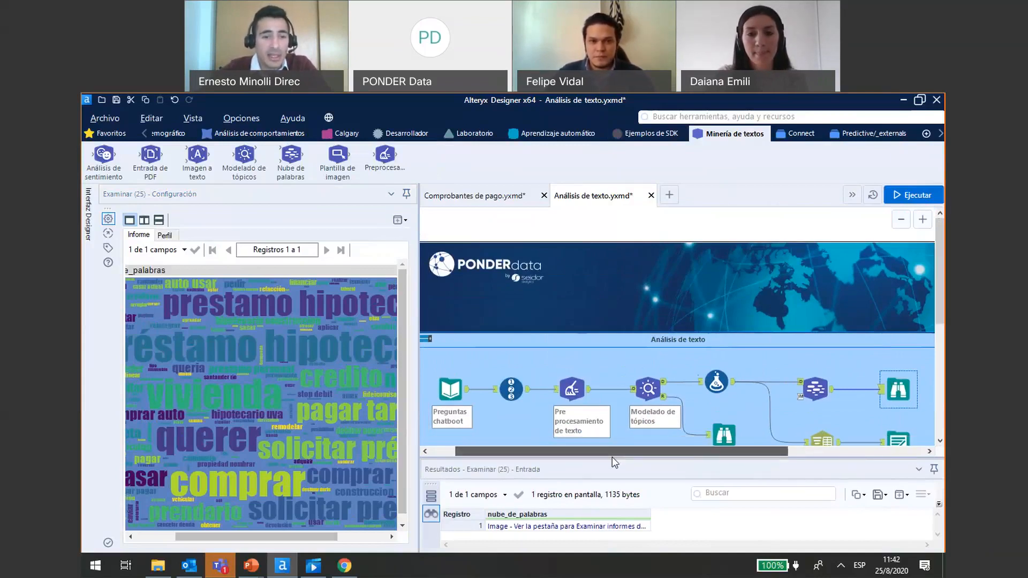
pyautogui.scroll(-1, 677, 342)
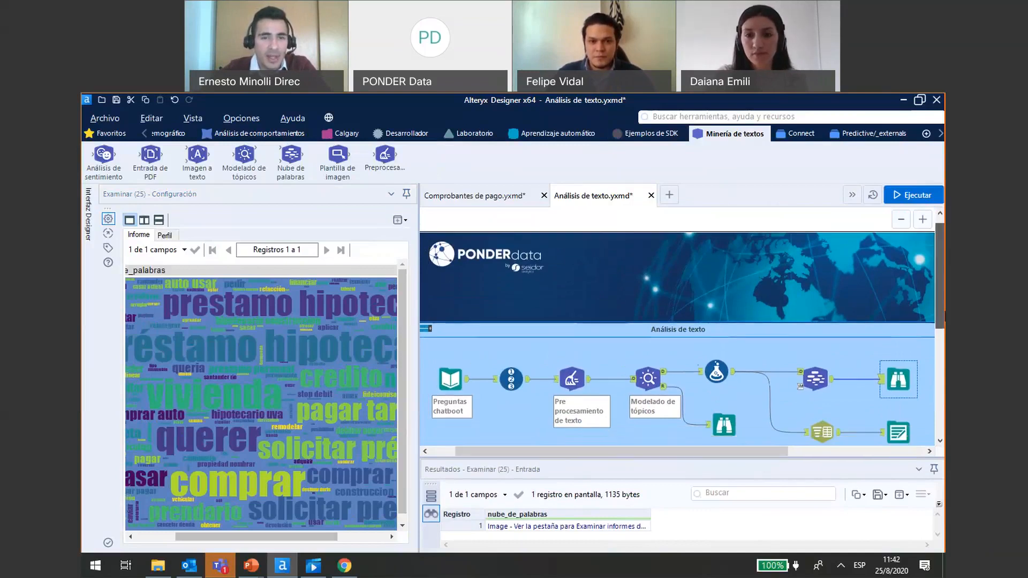
pyautogui.scroll(-3, 677, 332)
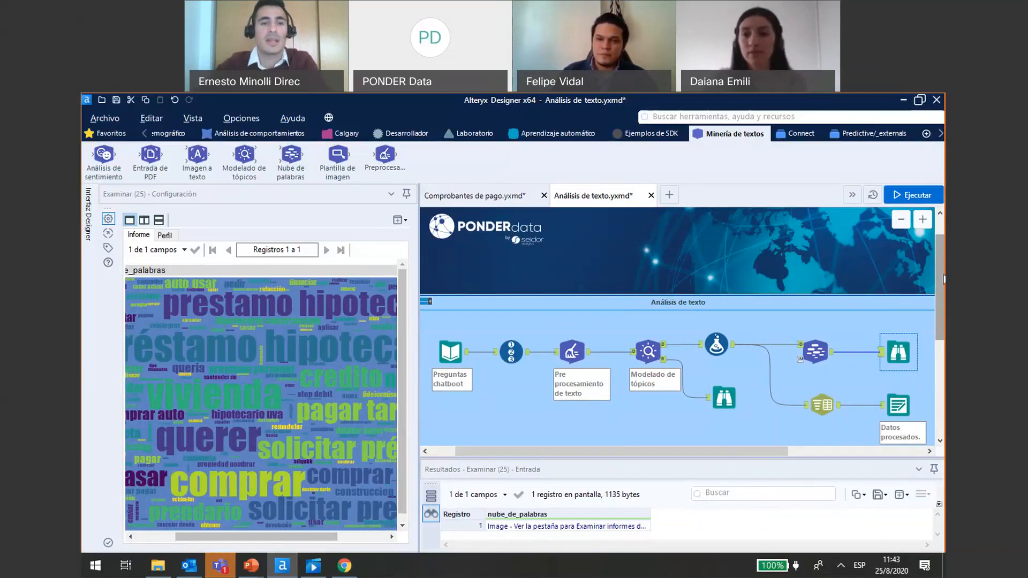
pyautogui.scroll(1, 943, 278)
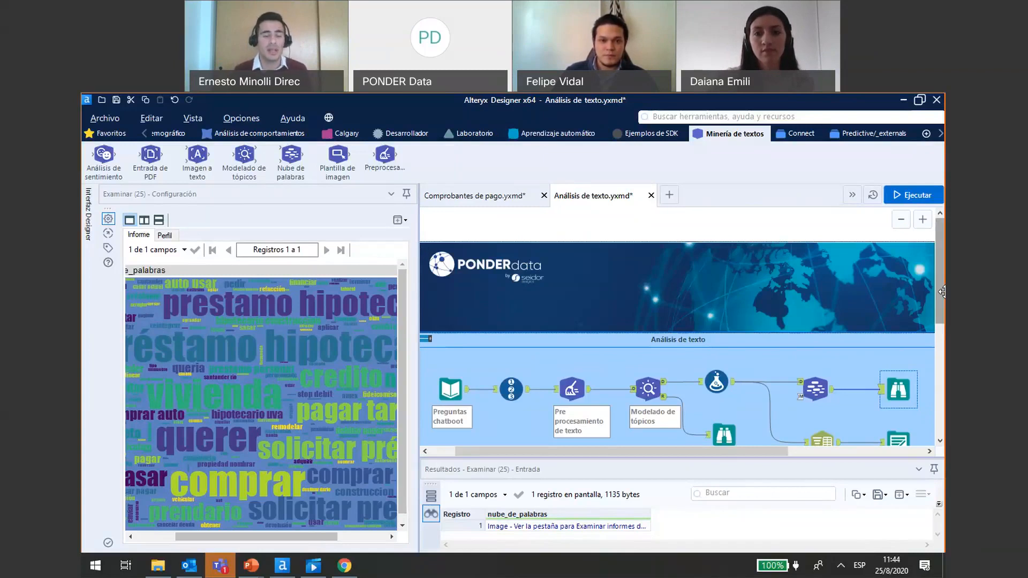
pyautogui.scroll(-1, 941, 290)
pyautogui.moveTo(941, 290); pyautogui.dragTo(941, 298)
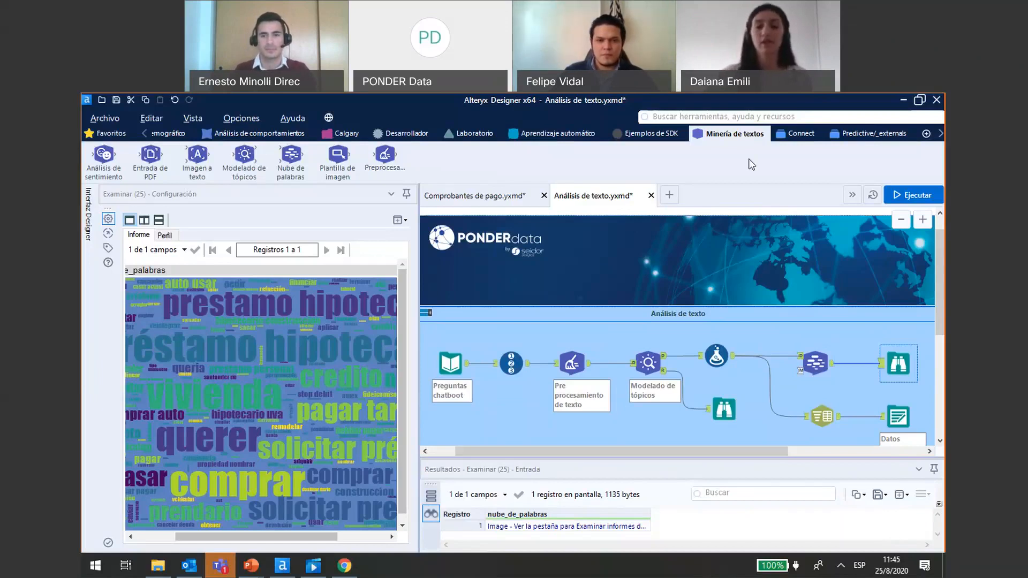
# - Show the Aprendizaje automático tools, and switch to Películas y TV to play the Webinar Alteryx Predictivo video
pyautogui.click(555, 136)
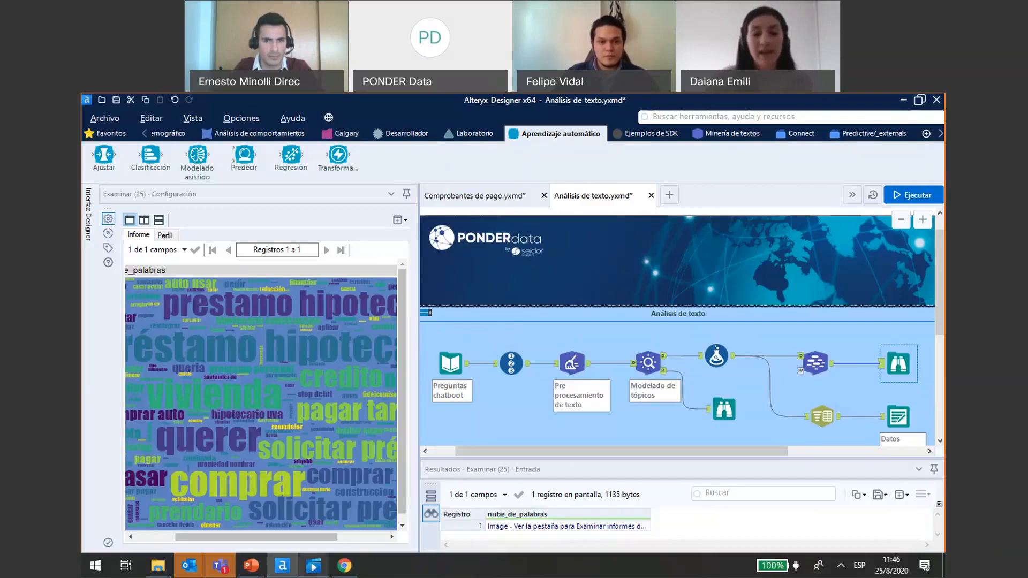
pyautogui.moveTo(313, 565)
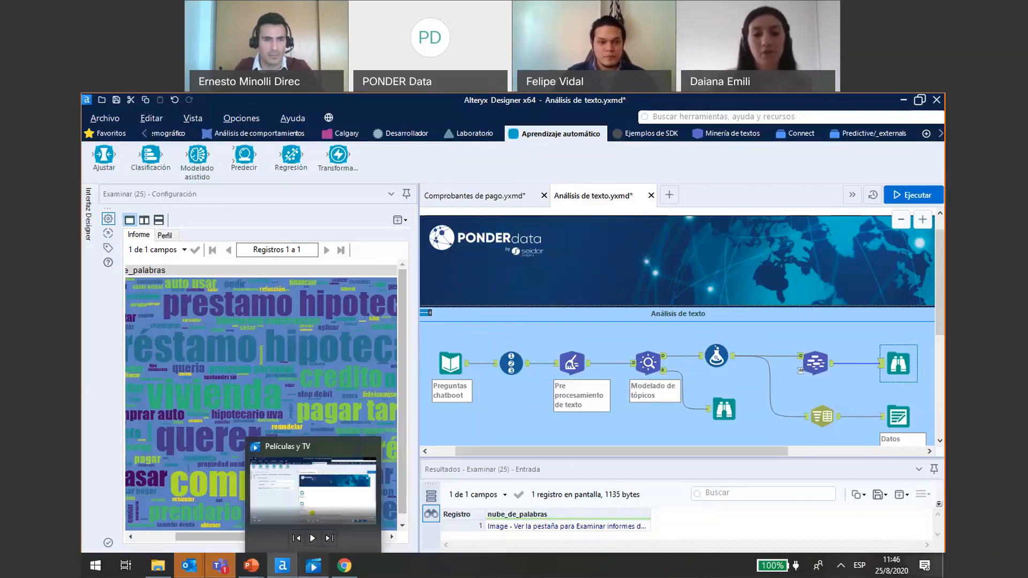
pyautogui.click(313, 490)
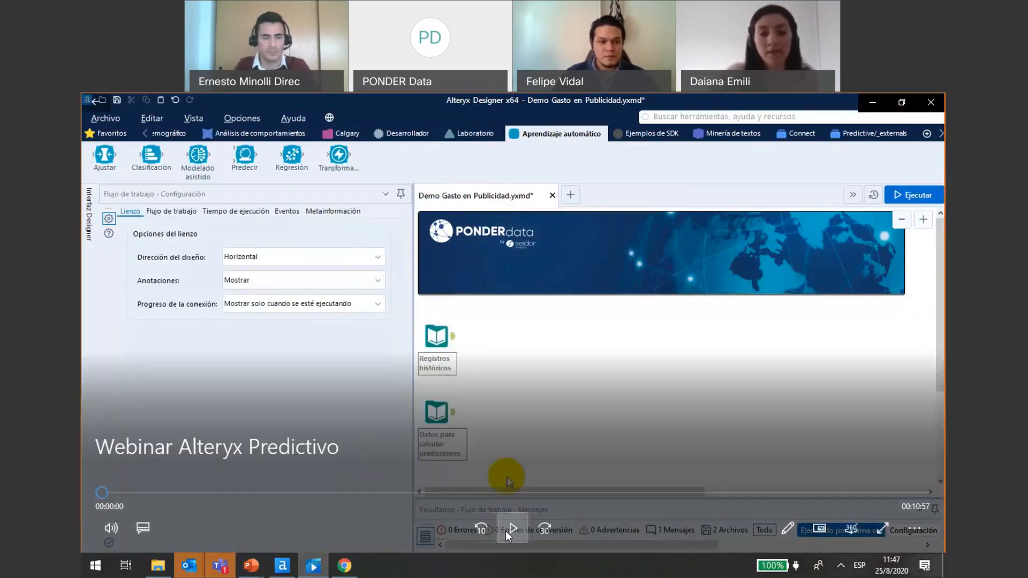
pyautogui.click(505, 531)
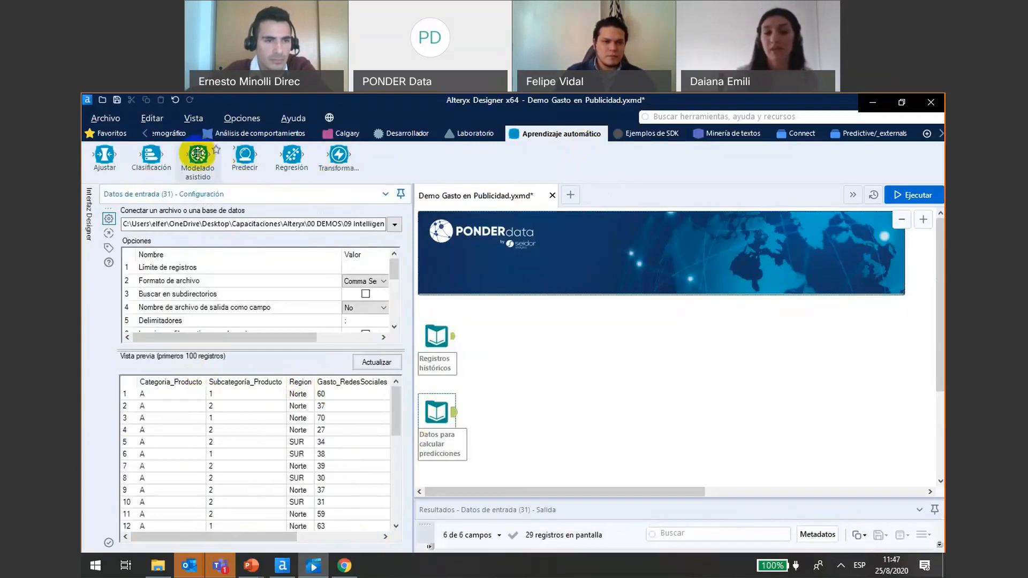
# - Connect a Modelado asistido tool to Registros históricos, and launch assisted modelling after running the workflow
pyautogui.moveTo(198, 155); pyautogui.dragTo(503, 342)
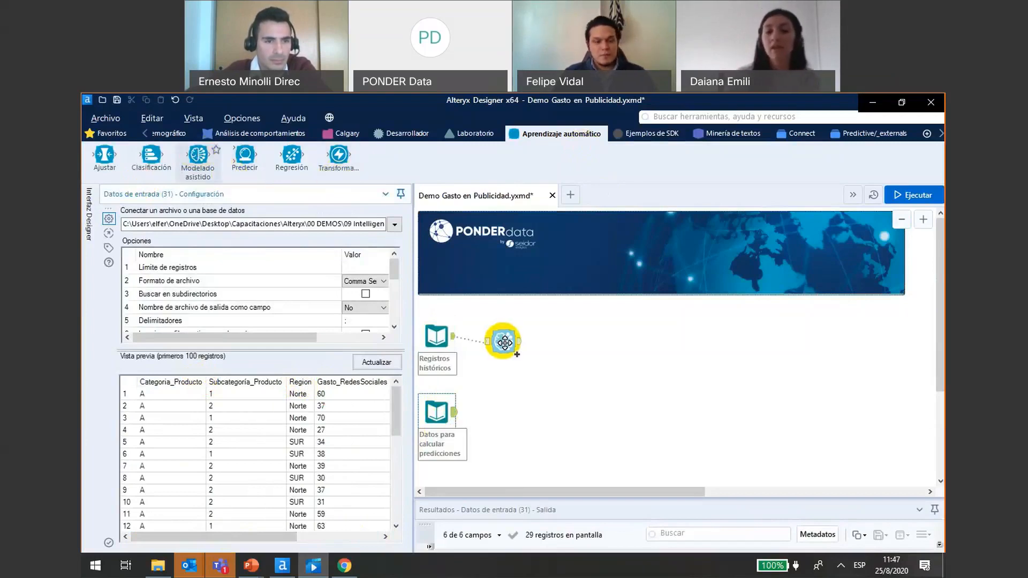
pyautogui.click(918, 197)
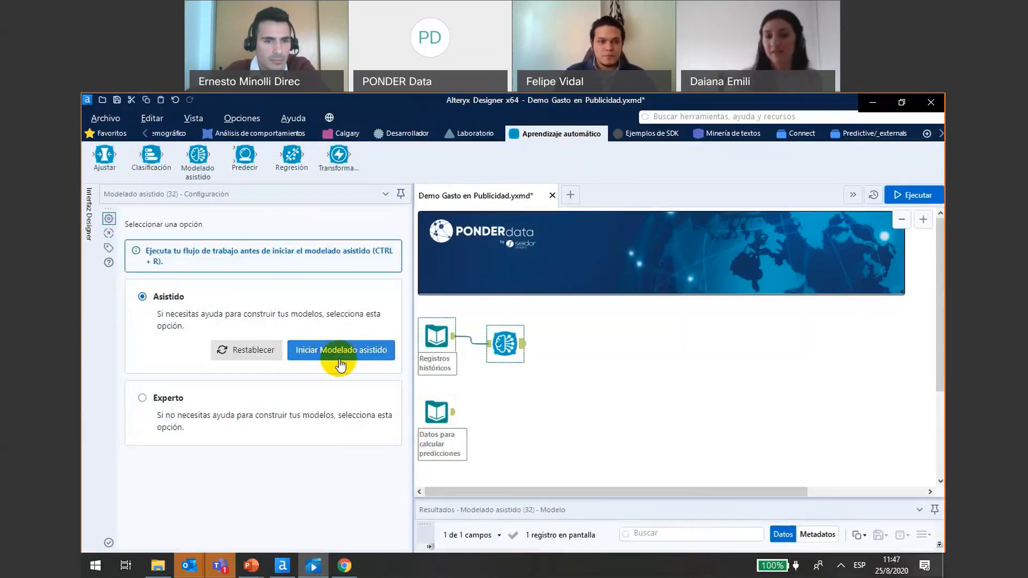
pyautogui.click(340, 355)
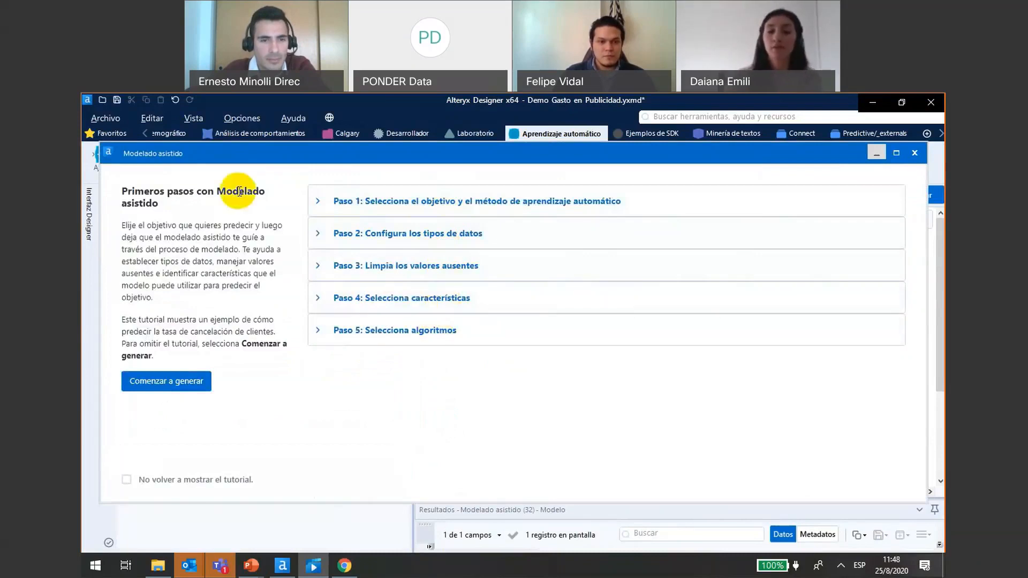
# - Review the Modelado asistido tutorial by expanding and collapsing its explanations, from Paso 1 on the target through Paso 5 on algorithms
pyautogui.click(321, 202)
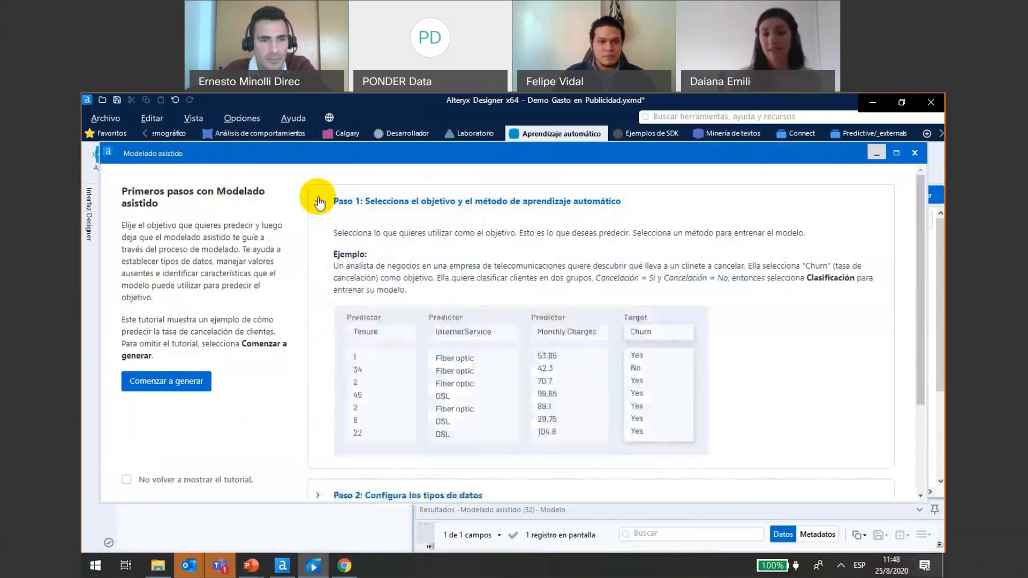
pyautogui.click(321, 201)
pyautogui.click(319, 236)
pyautogui.click(319, 237)
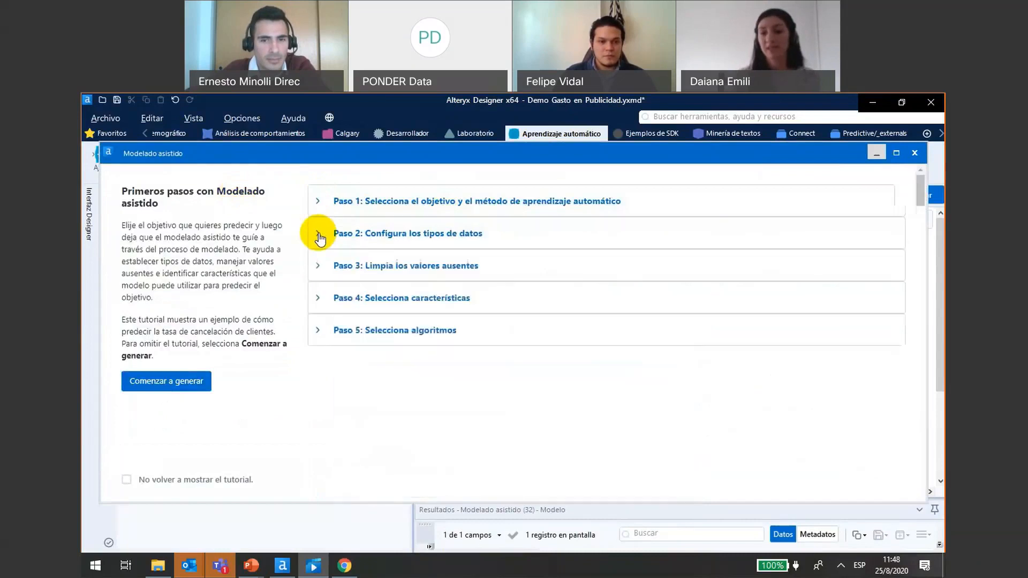
pyautogui.click(363, 277)
pyautogui.scroll(-2, 923, 335)
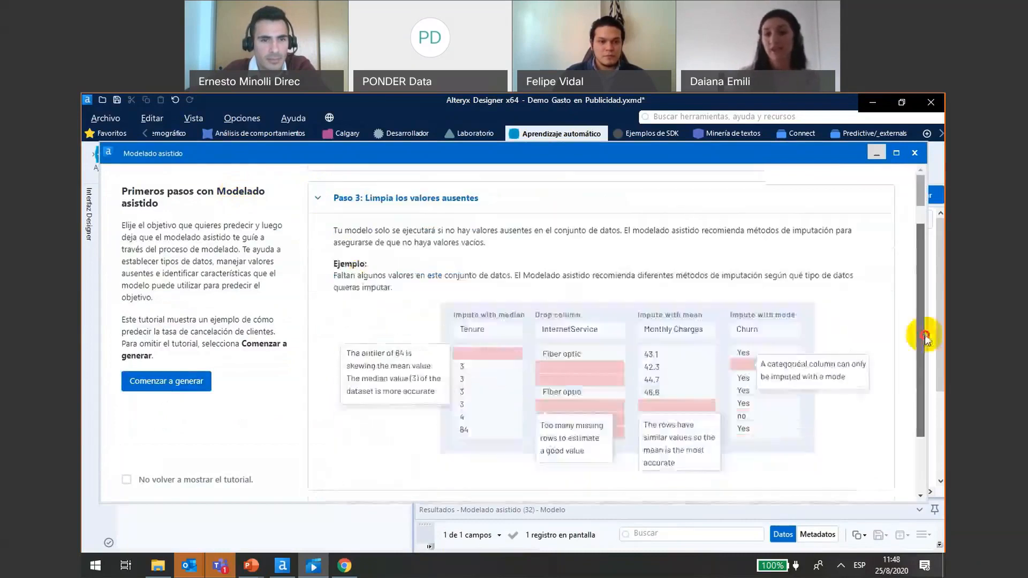
pyautogui.scroll(-1, 771, 366)
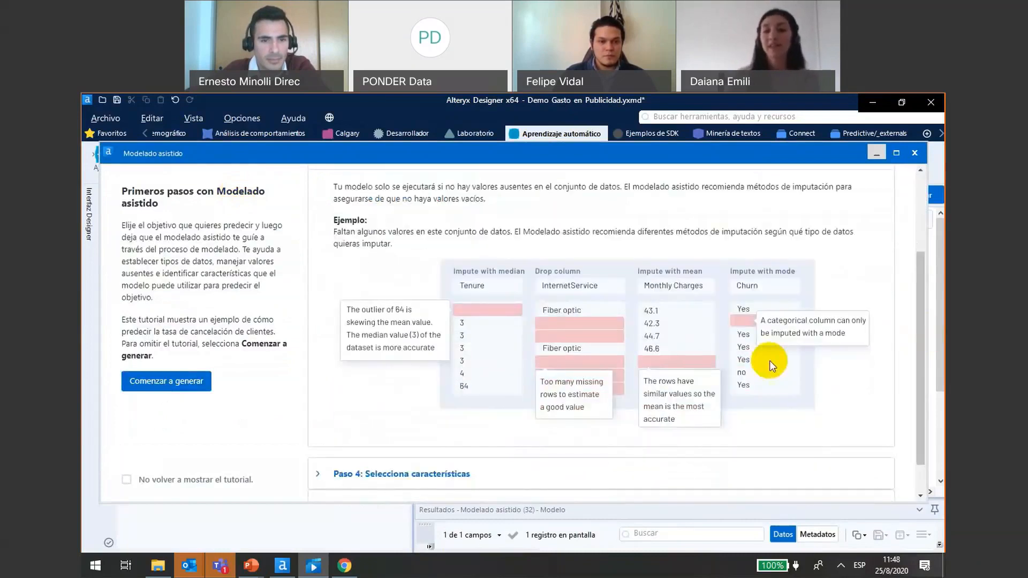
pyautogui.moveTo(927, 353); pyautogui.dragTo(925, 272)
pyautogui.click(318, 276)
pyautogui.click(319, 299)
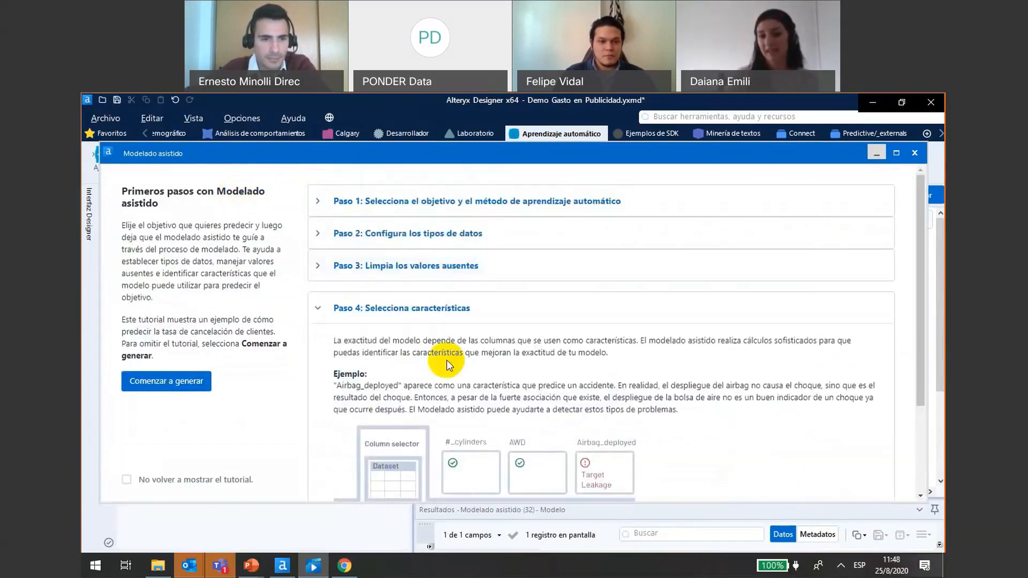
pyautogui.moveTo(920, 333); pyautogui.dragTo(920, 408)
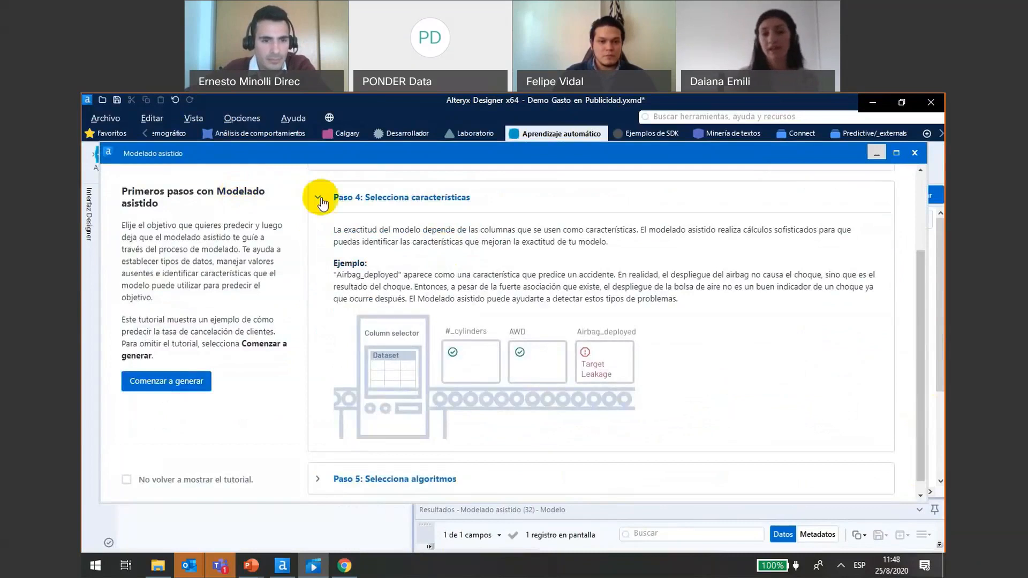
pyautogui.click(319, 200)
pyautogui.click(320, 329)
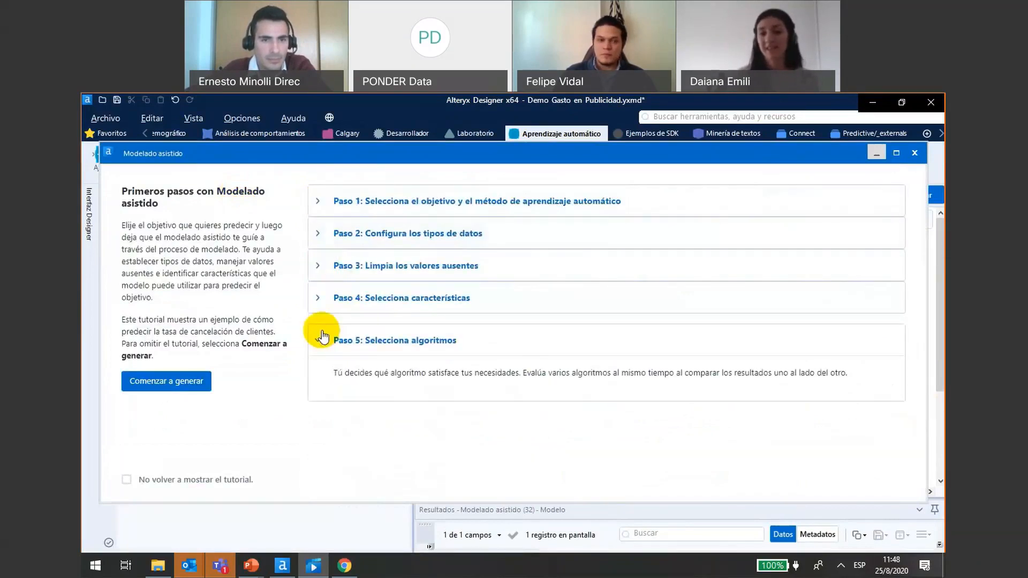
pyautogui.click(321, 331)
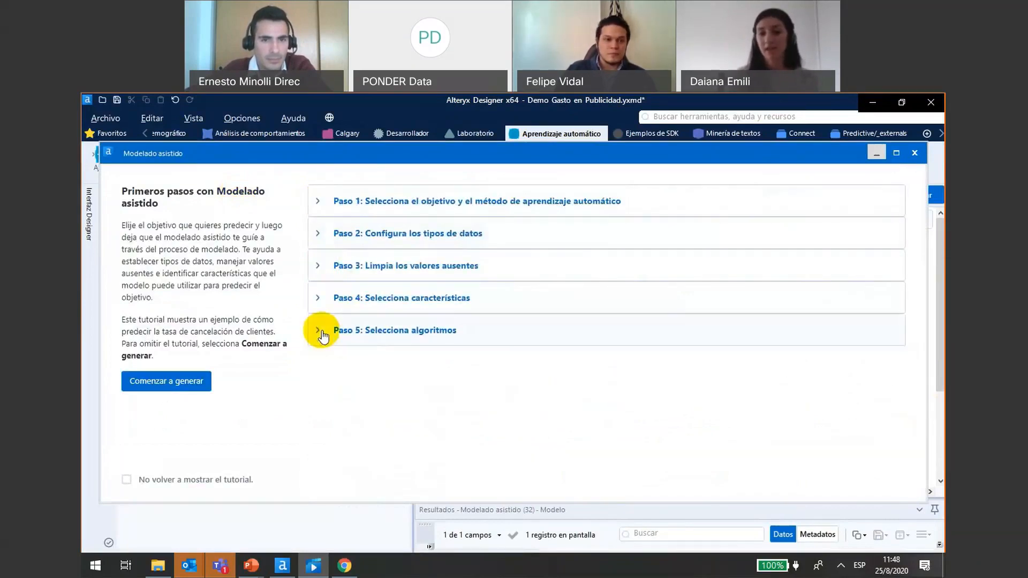
# - Start building the model and confirm Ingresos as the target variable, with Regresión as the machine learning method
pyautogui.click(167, 381)
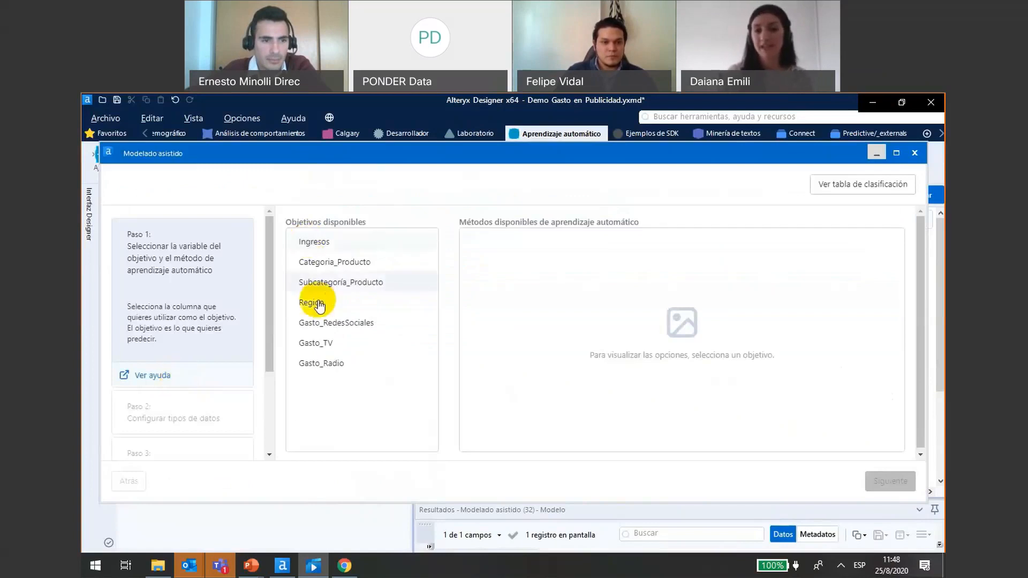
pyautogui.click(316, 246)
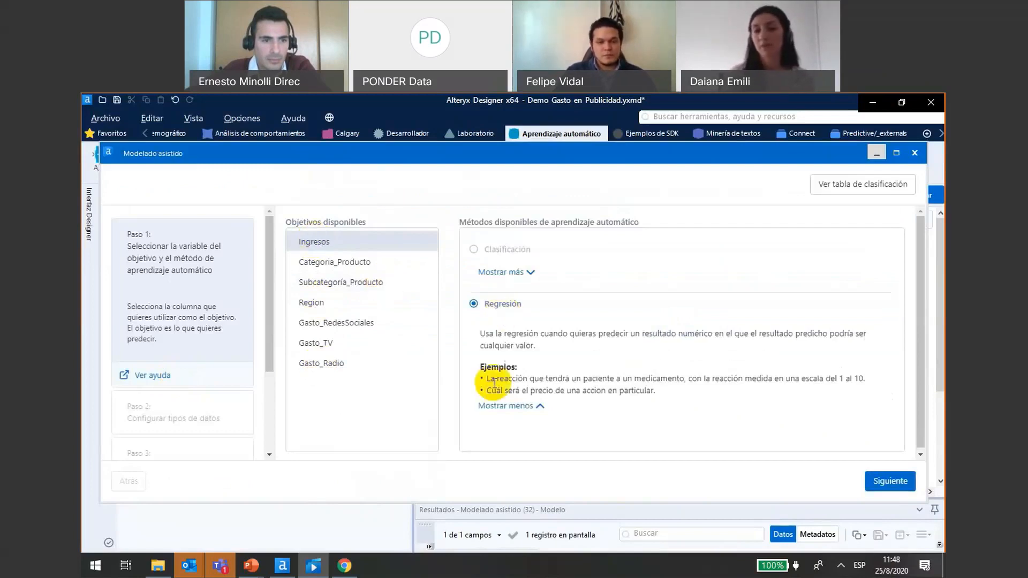
pyautogui.click(885, 485)
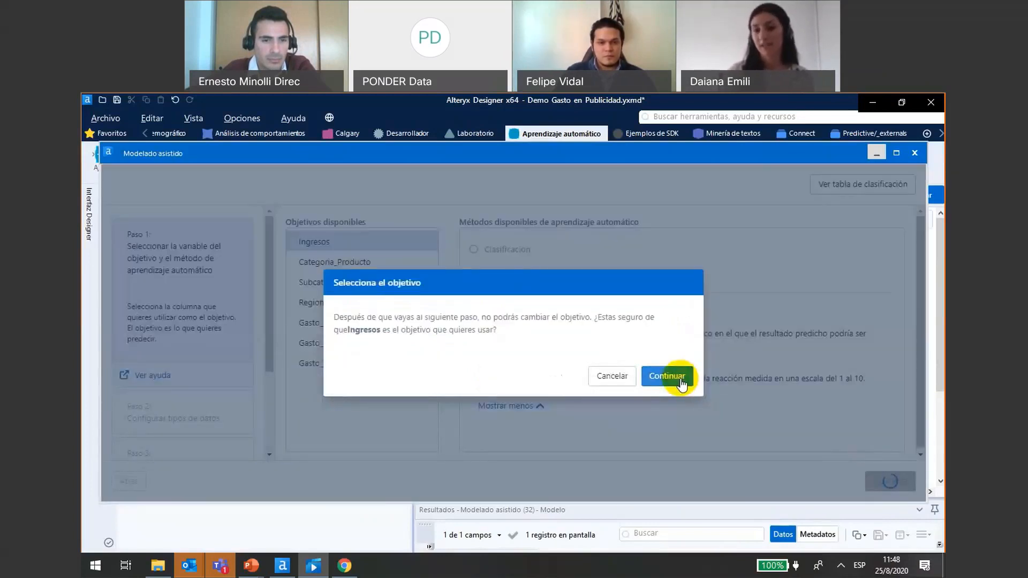
pyautogui.click(681, 384)
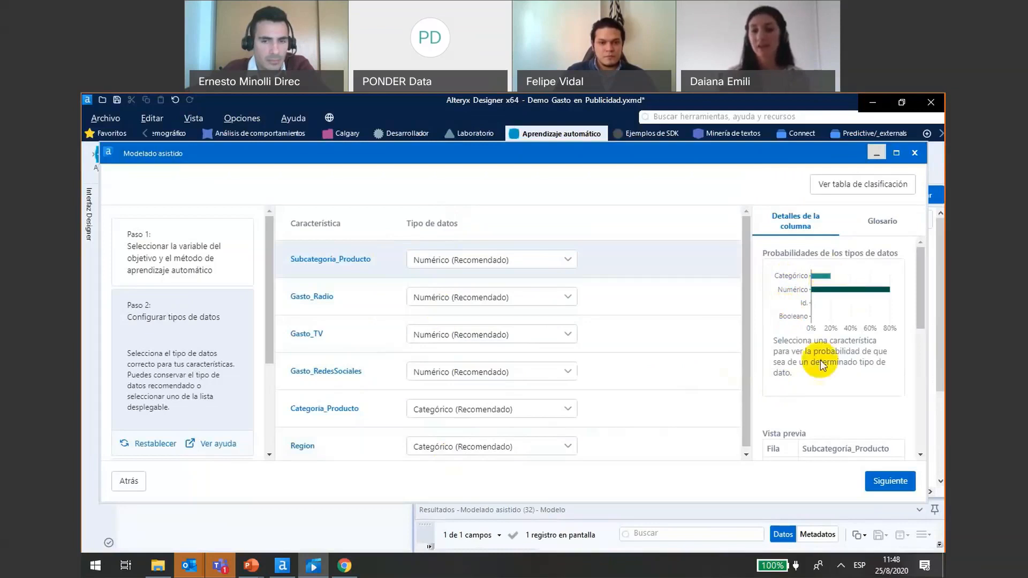
# - Examine the data type probabilities and preview for Subcategoría_Producto, and read the glossary of data types, expanding the Booleano entry
pyautogui.click(919, 339)
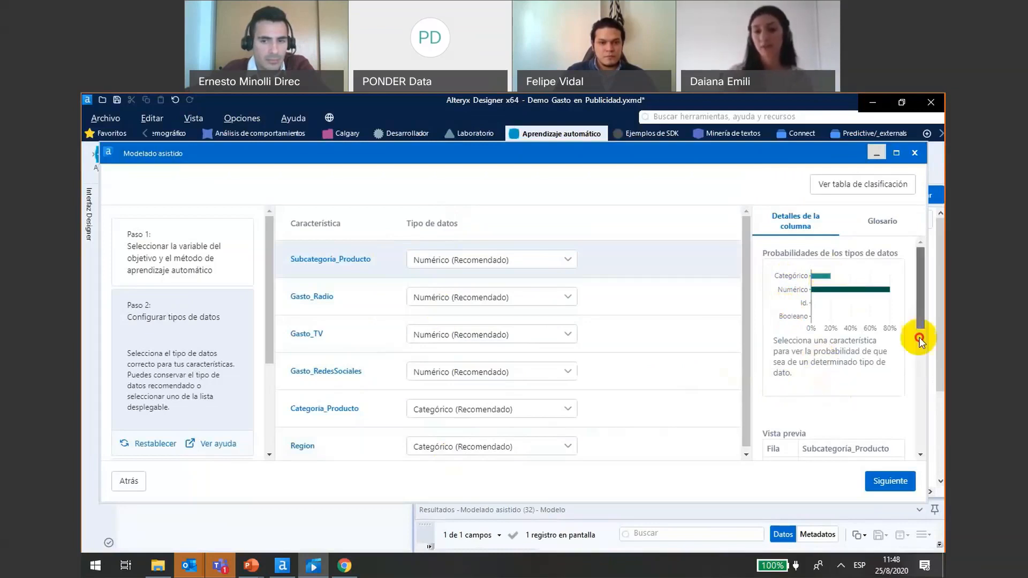
pyautogui.moveTo(919, 338); pyautogui.dragTo(913, 387)
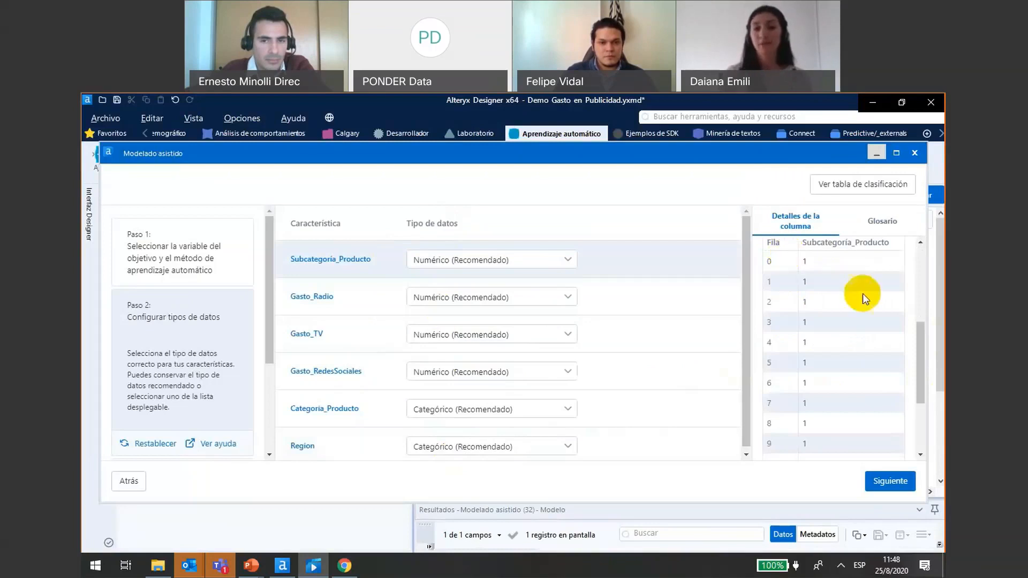
pyautogui.moveTo(919, 377); pyautogui.dragTo(910, 252)
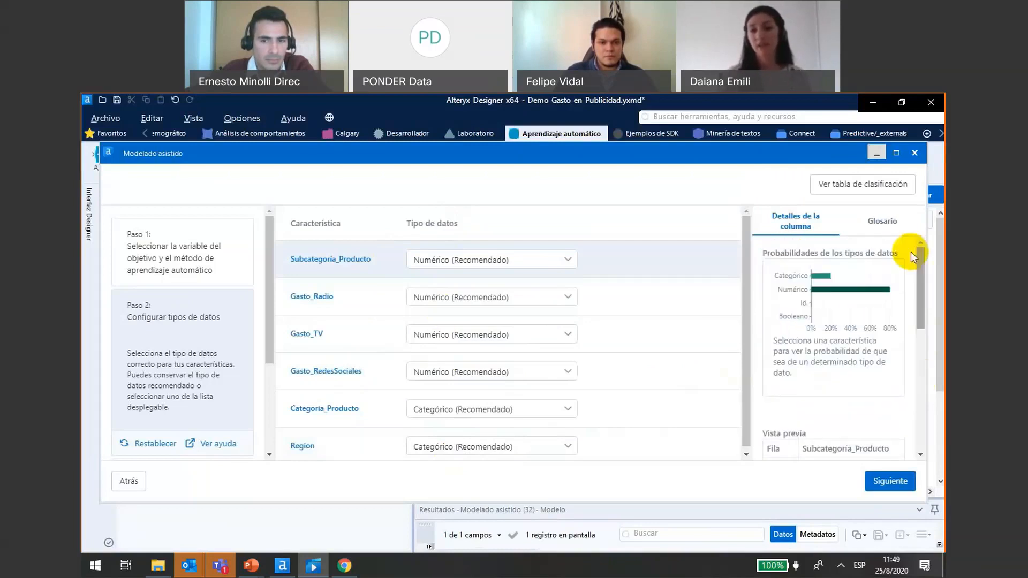
pyautogui.click(889, 222)
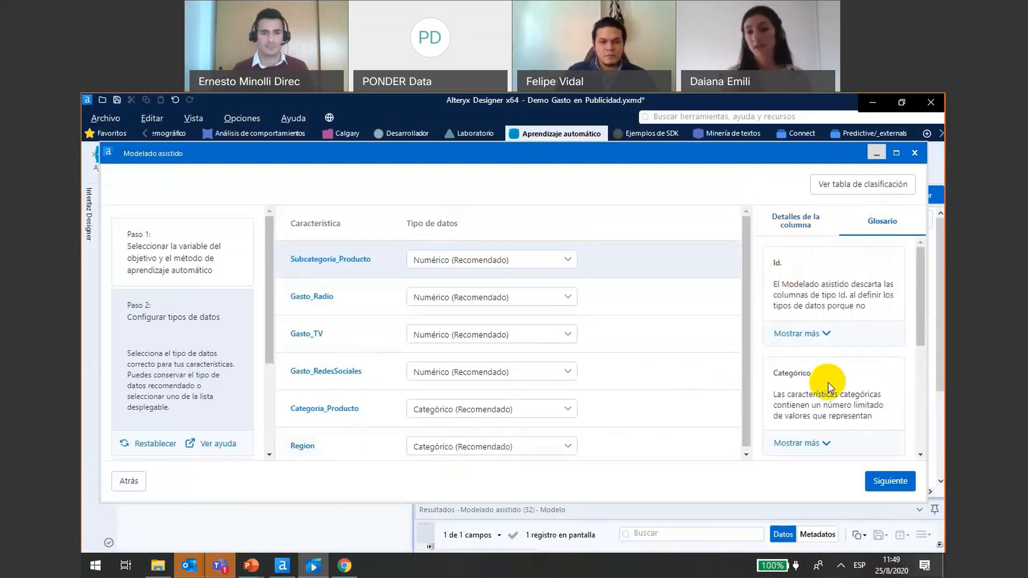
pyautogui.moveTo(918, 315); pyautogui.dragTo(918, 368)
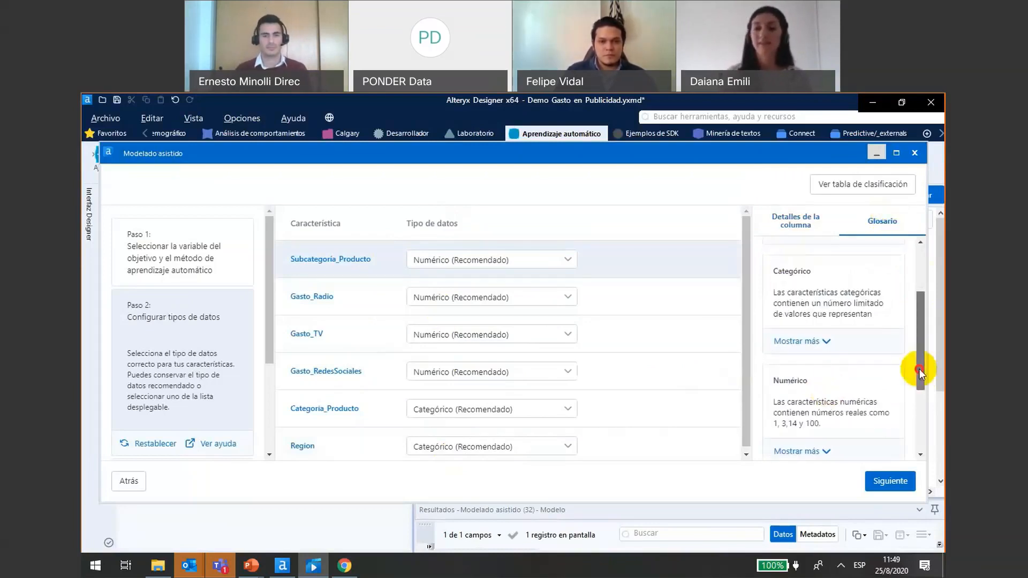
pyautogui.scroll(-1, 820, 306)
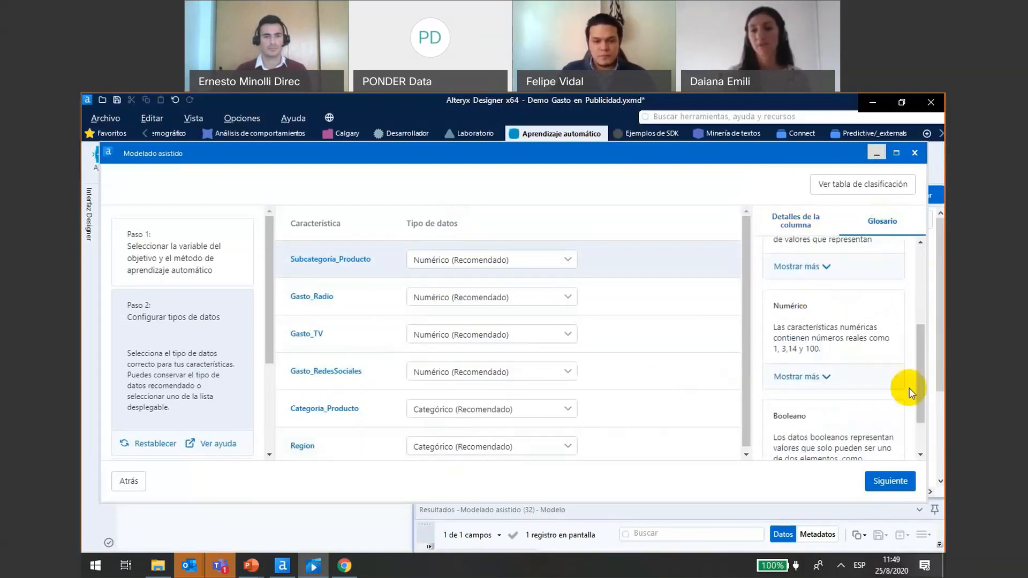
pyautogui.moveTo(916, 394); pyautogui.dragTo(919, 443)
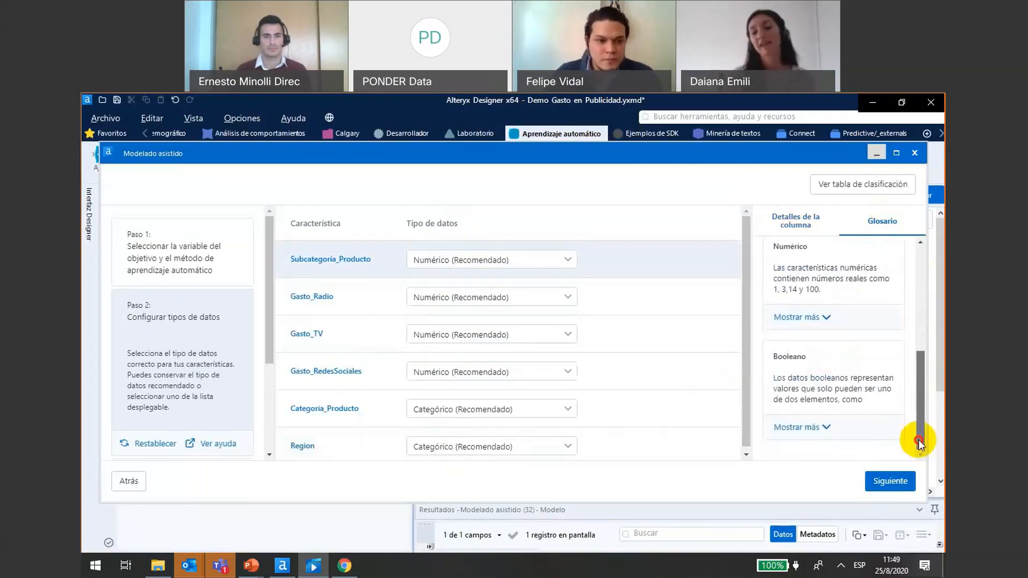
pyautogui.click(811, 427)
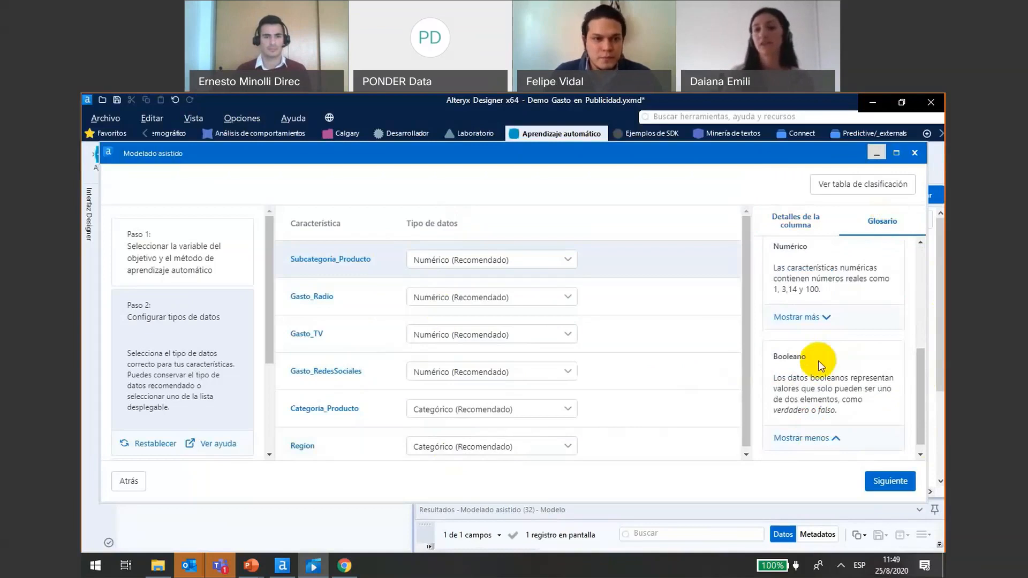
# - Set the data type of Subcategoría_Producto to Categórico and advance to Paso 3 for cleaning missing values
pyautogui.click(567, 262)
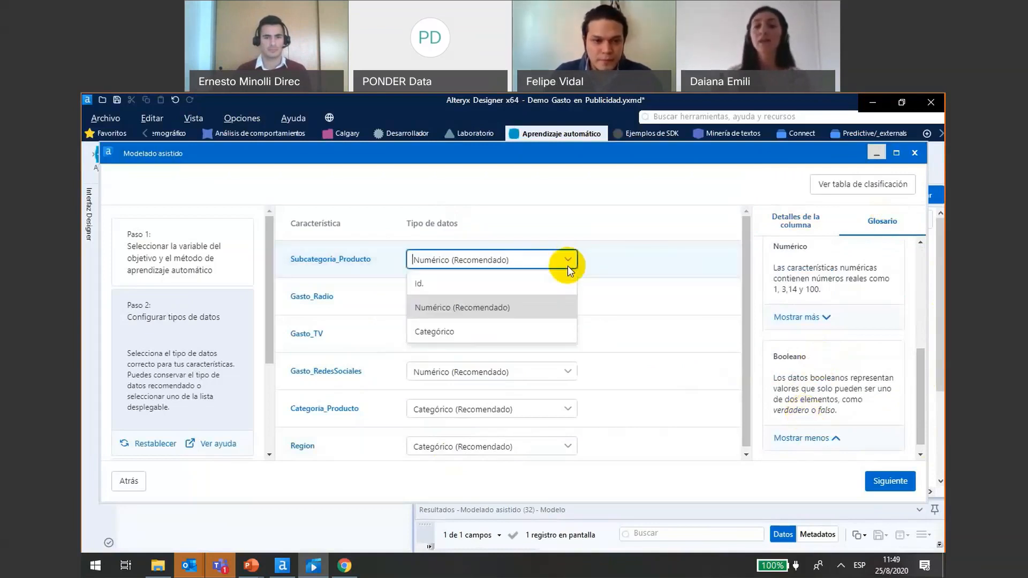
pyautogui.click(496, 336)
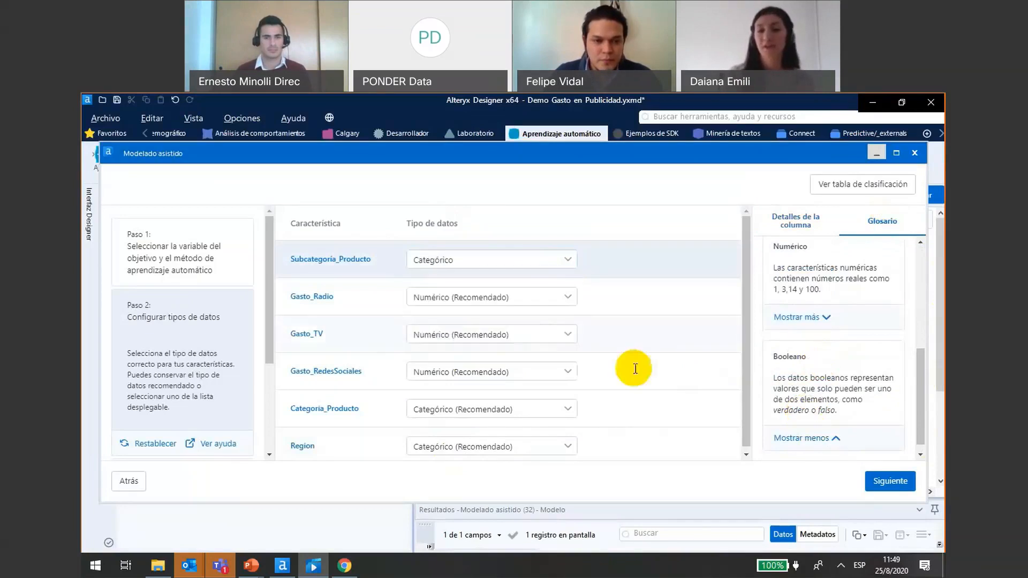
pyautogui.click(888, 480)
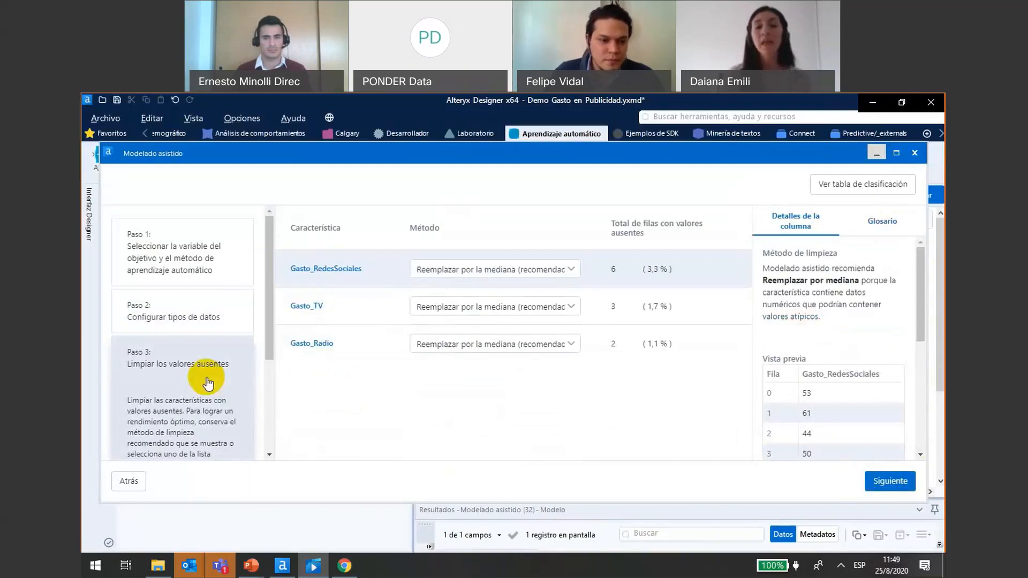
# - Look over the missing-value cleaning methods available for Gasto_RedesSociales, keeping the recommended replacement by the median
pyautogui.click(571, 269)
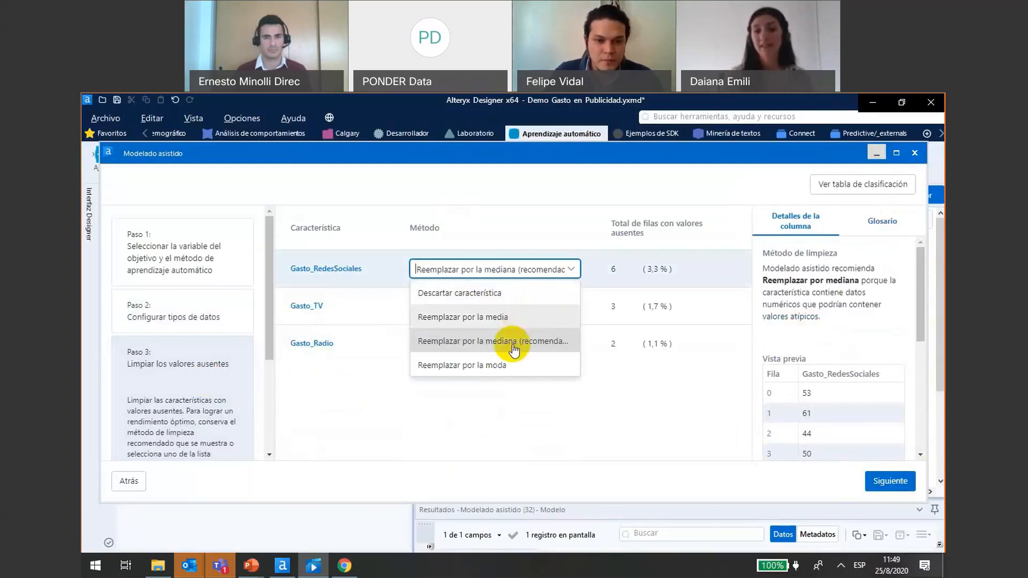
pyautogui.click(567, 267)
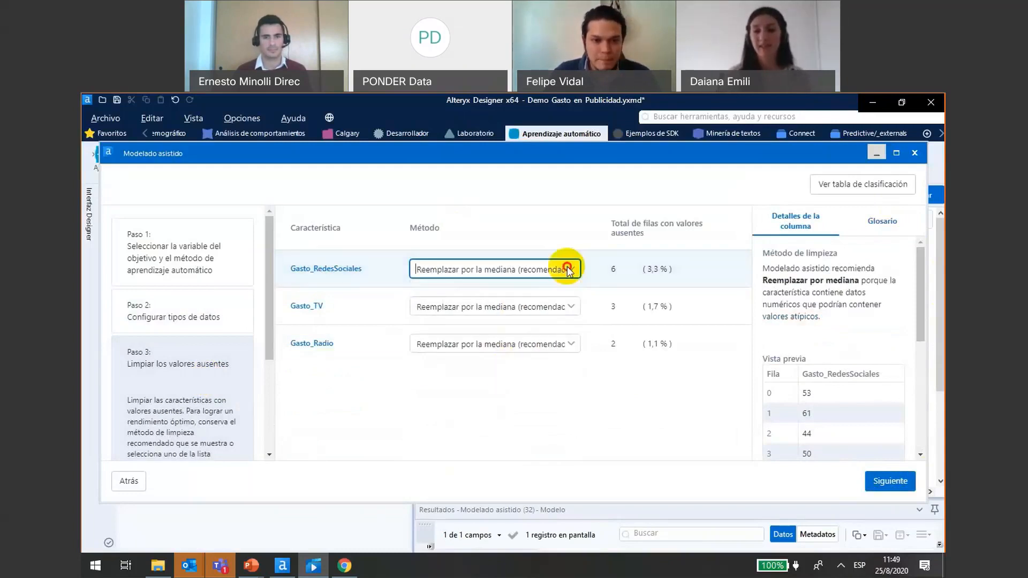
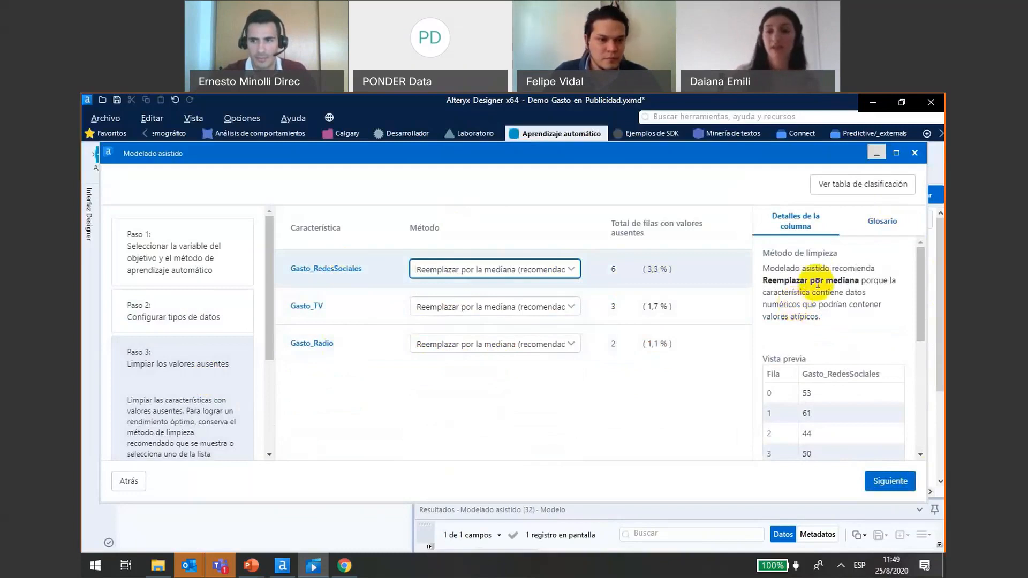
# - Read the glossary entries for the missing-value cleaning methods and advance to Paso 4 for selecting features
pyautogui.moveTo(920, 282)
pyautogui.mouseDown()
pyautogui.moveTo(929, 356)
pyautogui.moveTo(926, 275)
pyautogui.mouseUp()
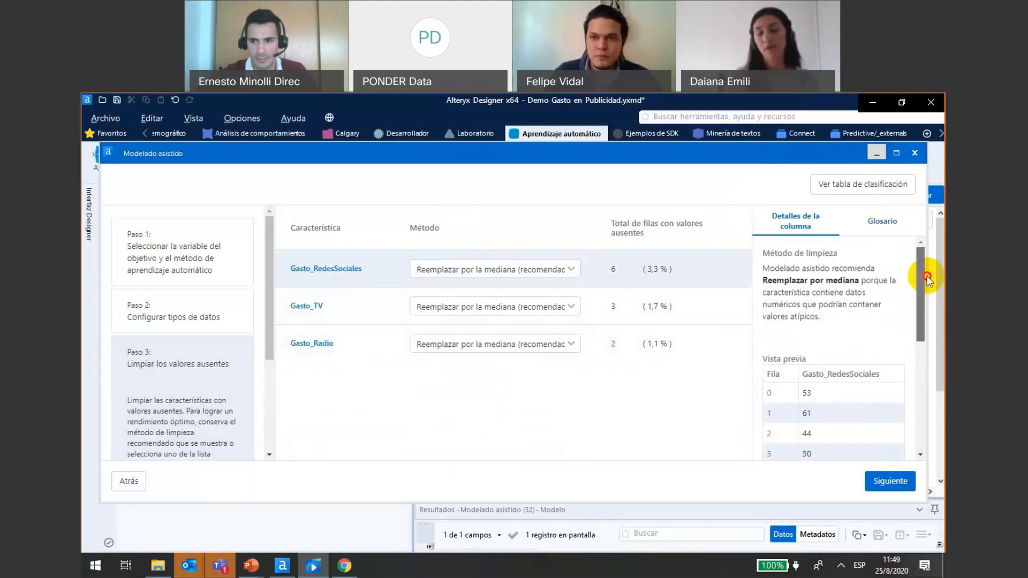
pyautogui.click(890, 227)
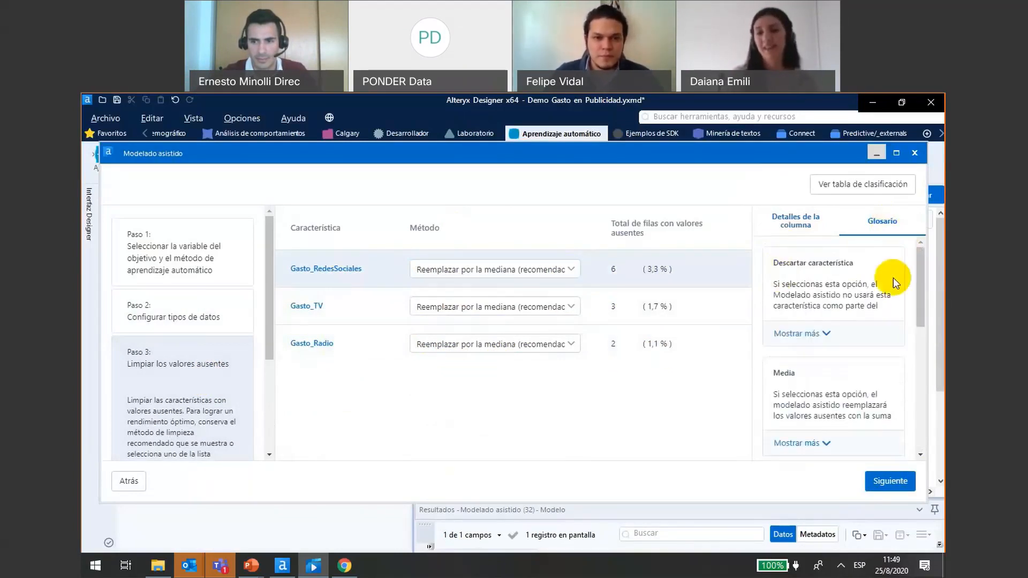
pyautogui.moveTo(921, 284)
pyautogui.mouseDown()
pyautogui.moveTo(921, 315)
pyautogui.moveTo(914, 309)
pyautogui.mouseUp()
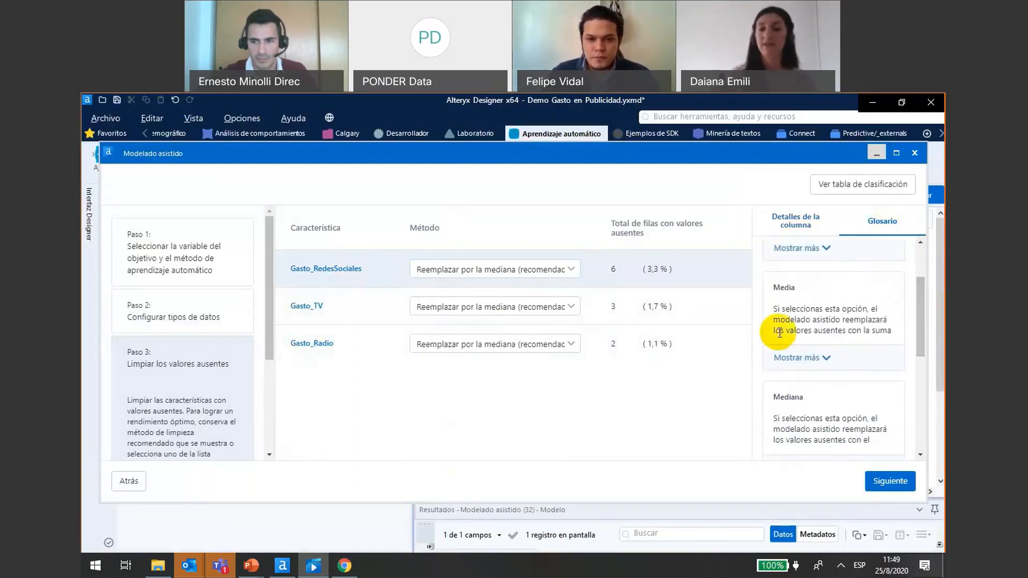
pyautogui.click(921, 380)
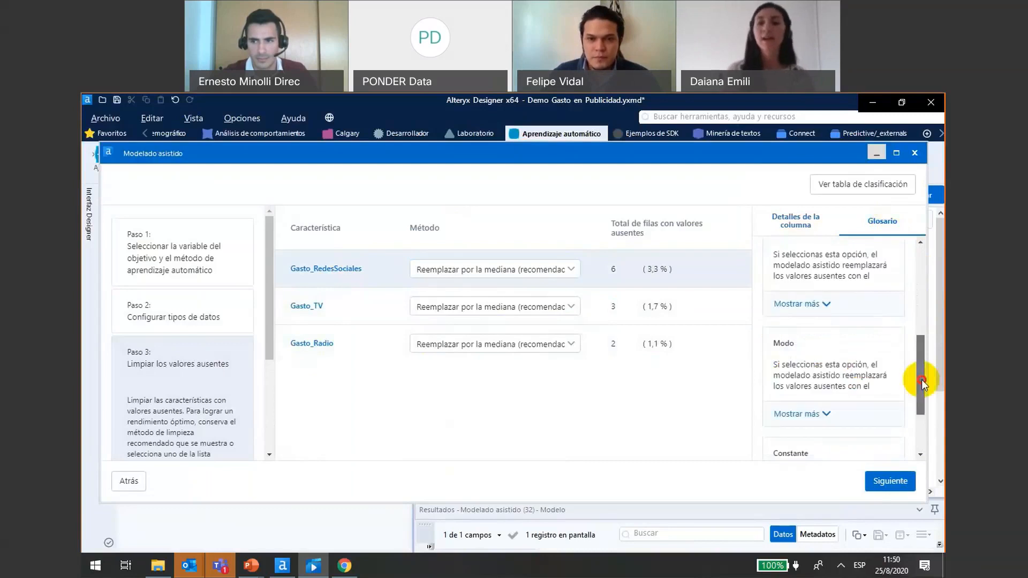
pyautogui.moveTo(921, 381); pyautogui.dragTo(920, 388)
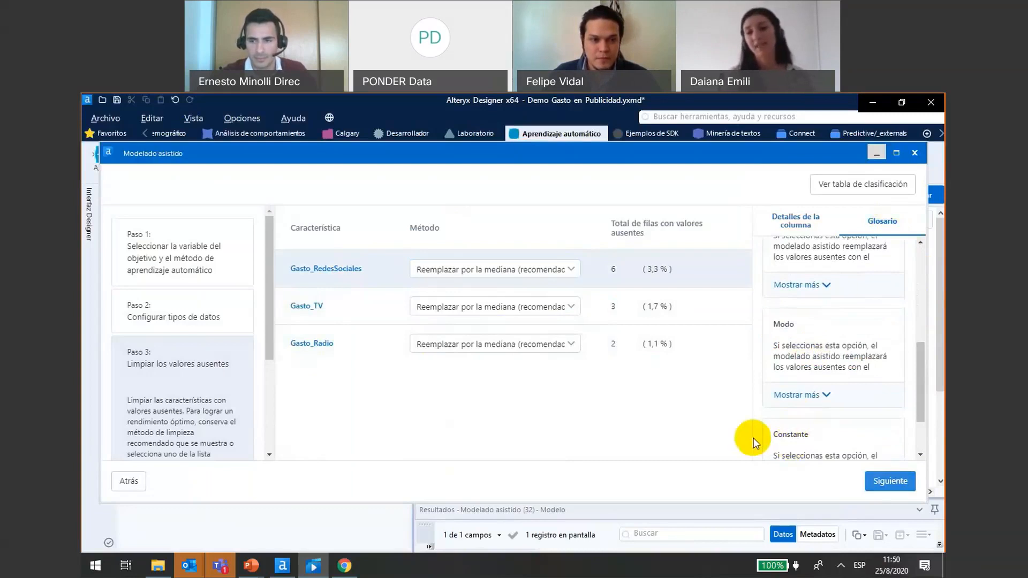
pyautogui.click(890, 480)
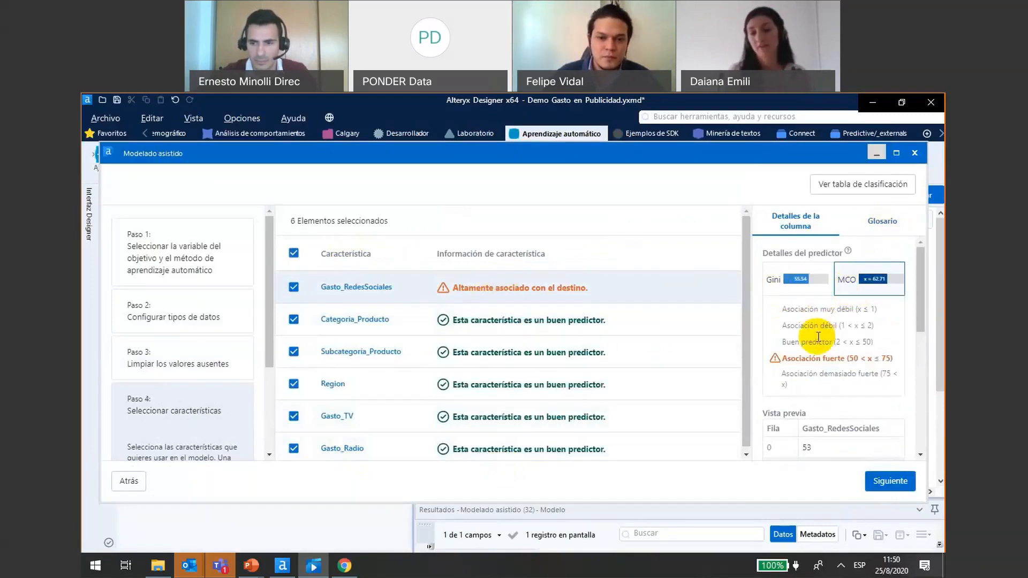
# - Review the predictor details of Gasto_RedesSociales and read the full Gini and MCO definitions in the glossary
pyautogui.moveTo(917, 354); pyautogui.dragTo(921, 271)
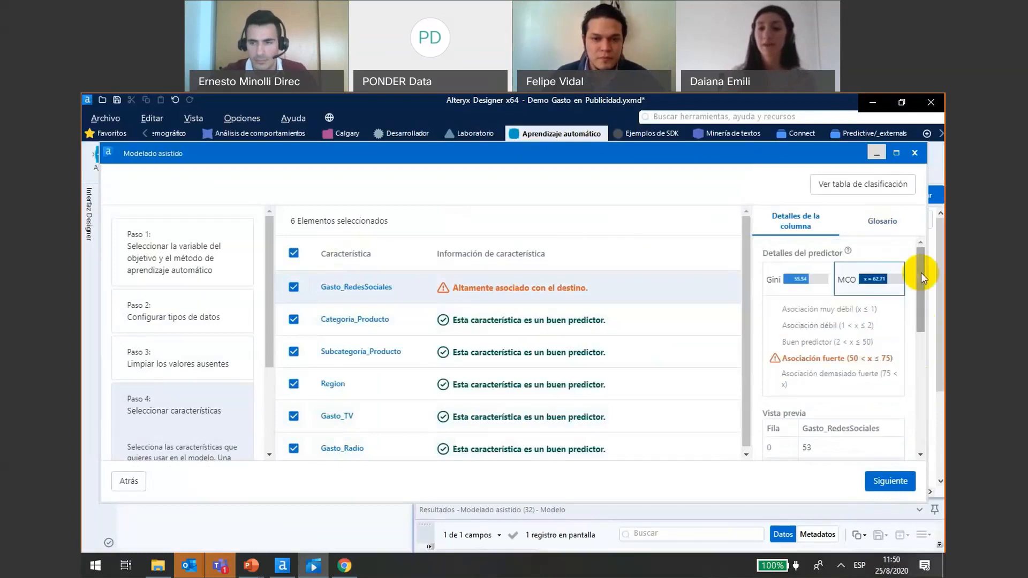
pyautogui.click(870, 223)
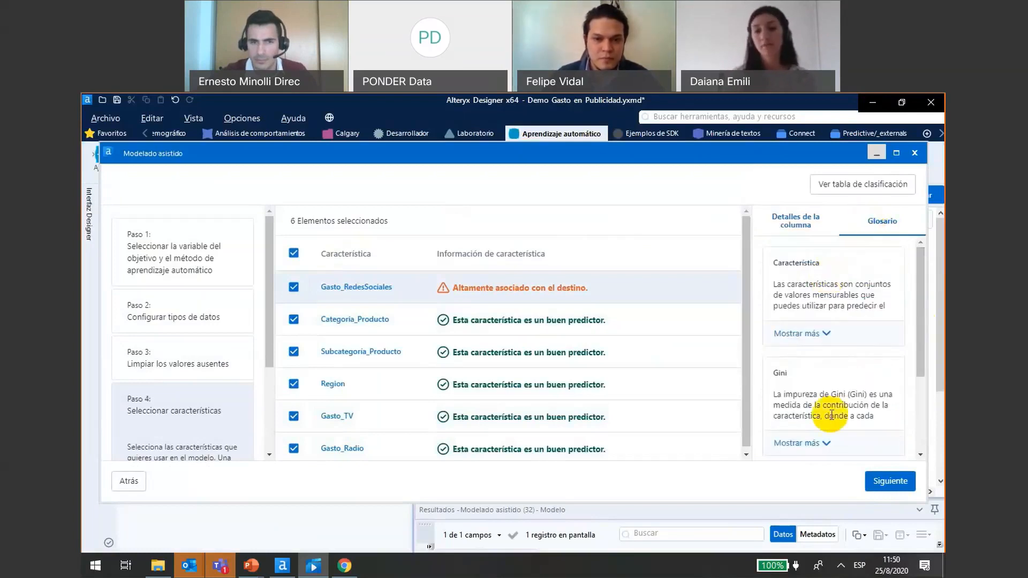
pyautogui.click(825, 443)
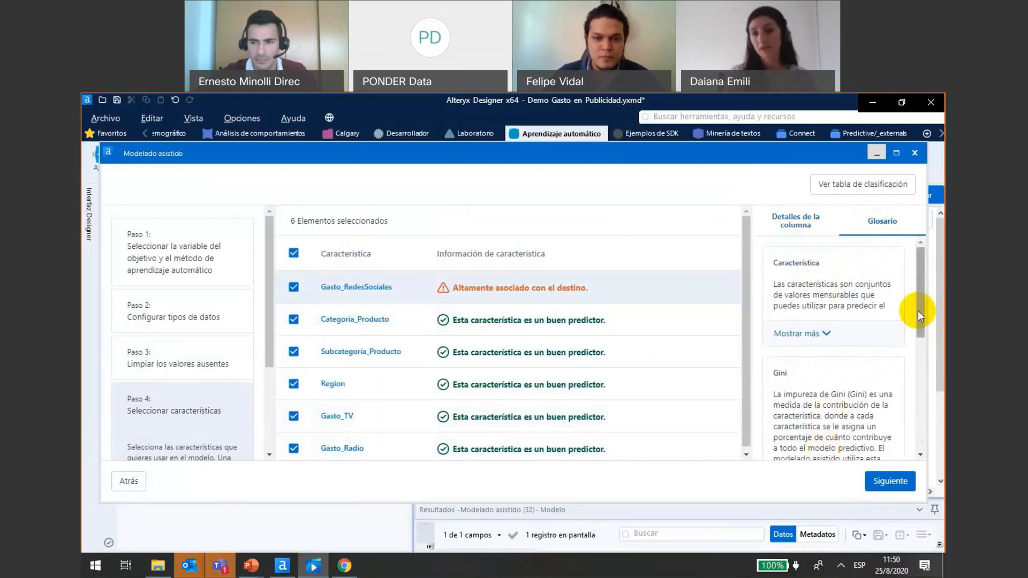
pyautogui.moveTo(917, 310); pyautogui.dragTo(921, 422)
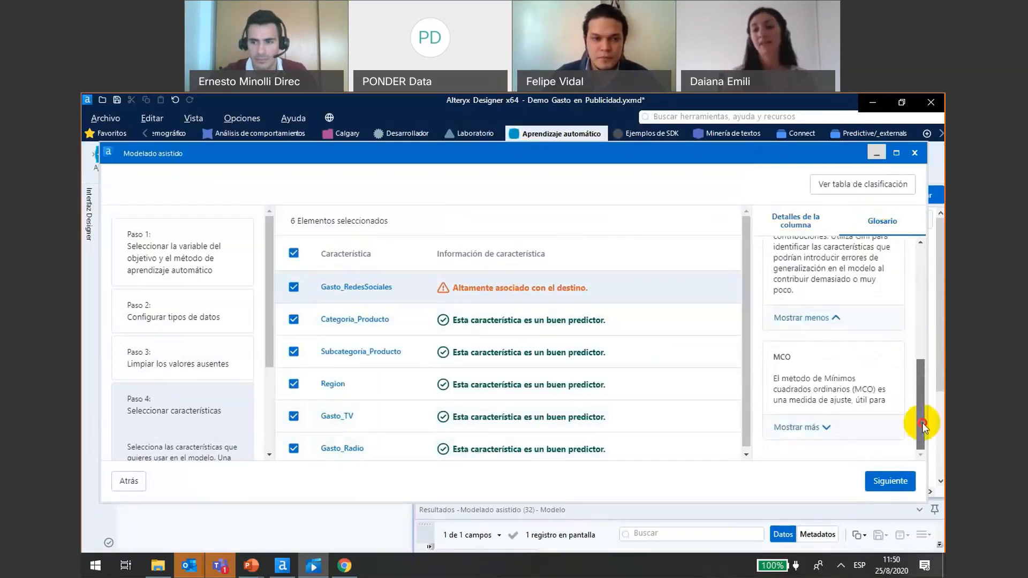
pyautogui.click(810, 428)
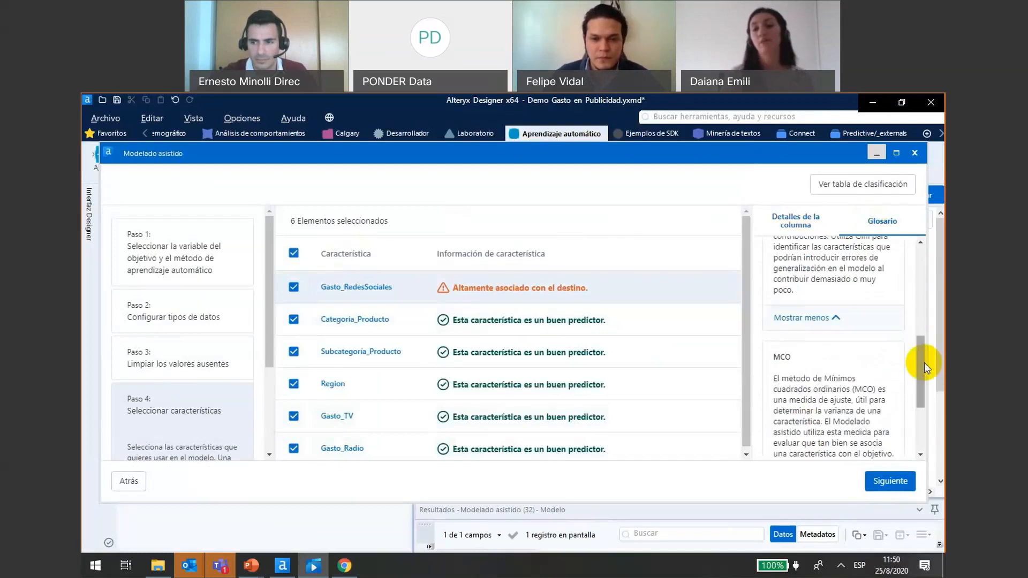
pyautogui.moveTo(924, 362); pyautogui.dragTo(920, 423)
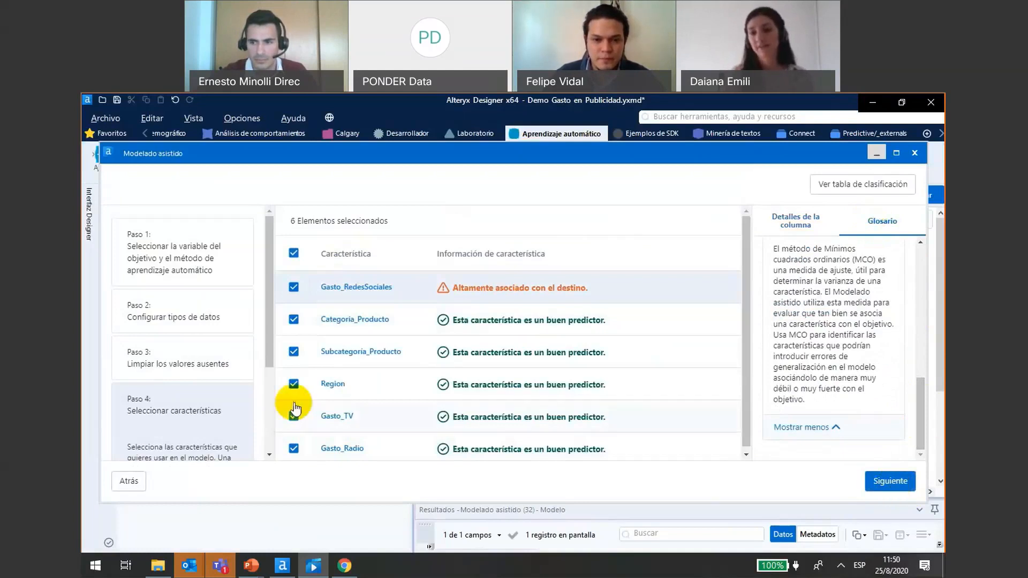
# - Deselect and reselect the Region feature, keeping all six features, and advance to Paso 5 for selecting algorithms
pyautogui.click(294, 385)
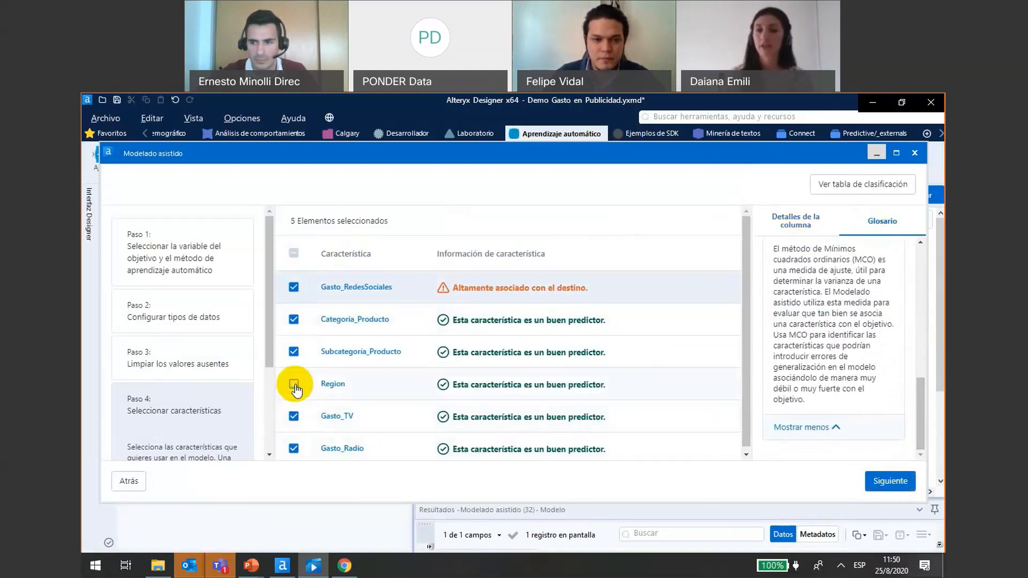
pyautogui.click(337, 386)
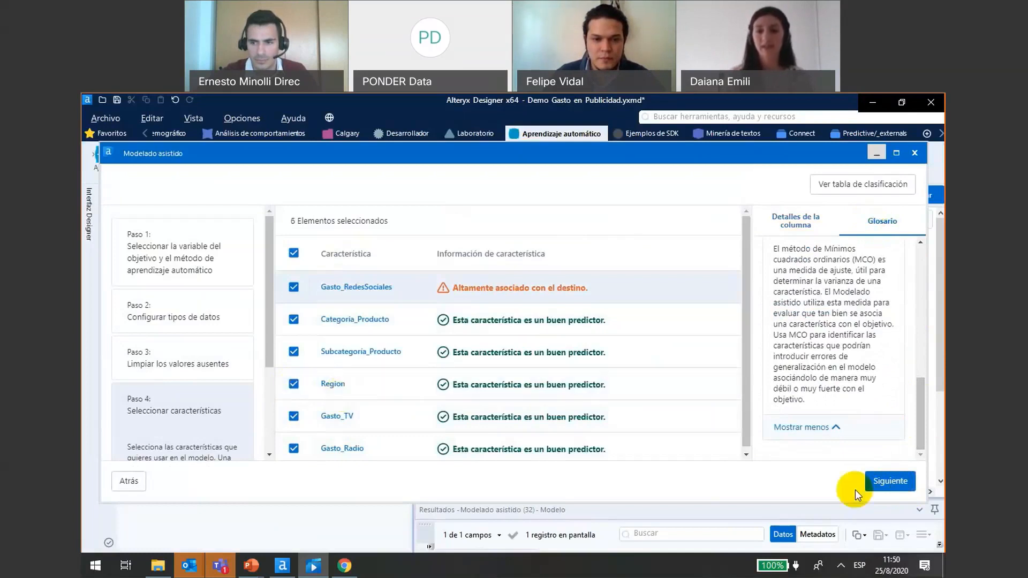
pyautogui.click(890, 481)
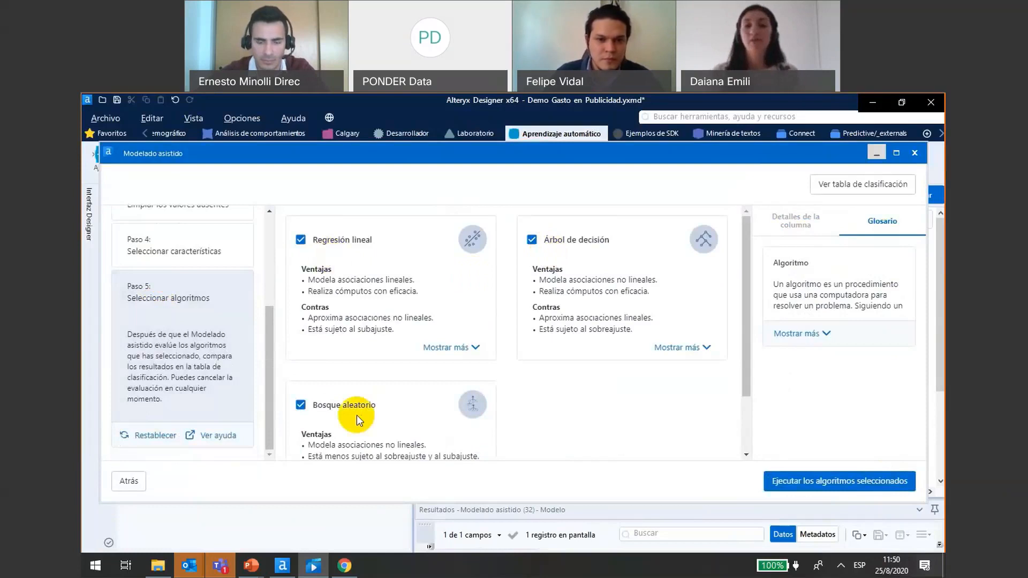
# - Read the full description of Bosque aleatorio, keep Regresión lineal, Árbol de decisión and Bosque aleatorio selected, and run these algorithms
pyautogui.click(301, 241)
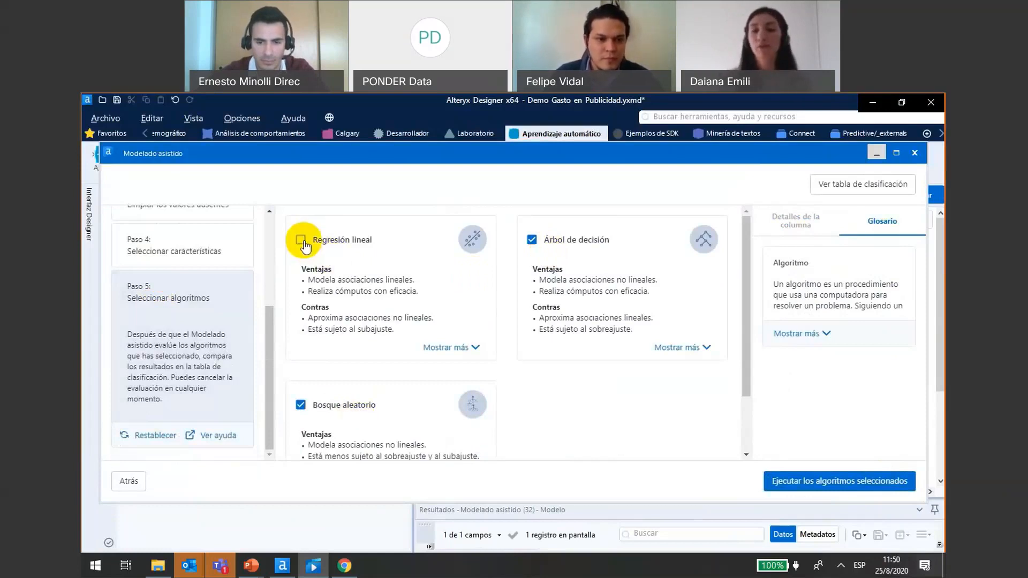
pyautogui.click(302, 242)
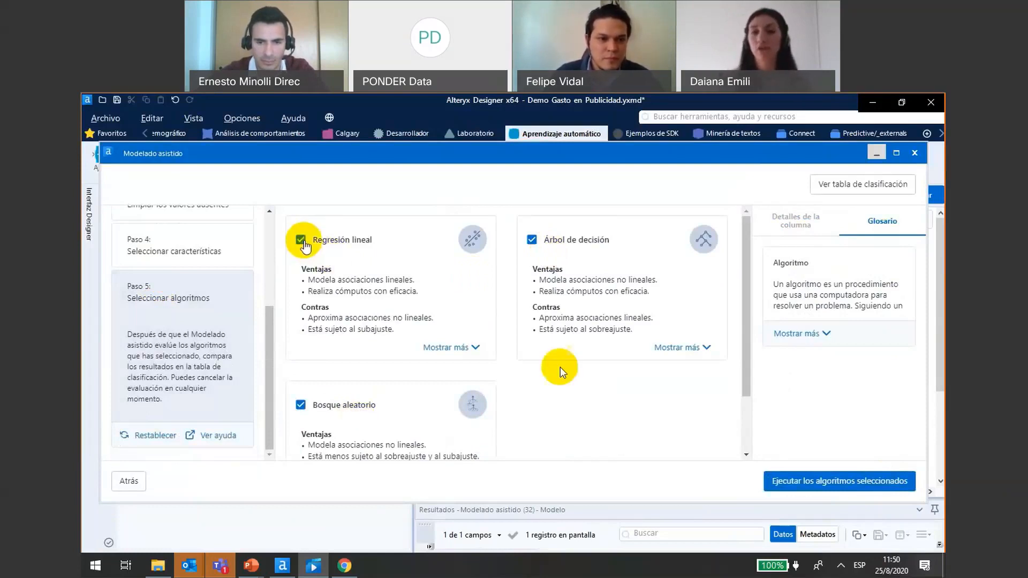
pyautogui.moveTo(750, 394); pyautogui.dragTo(734, 446)
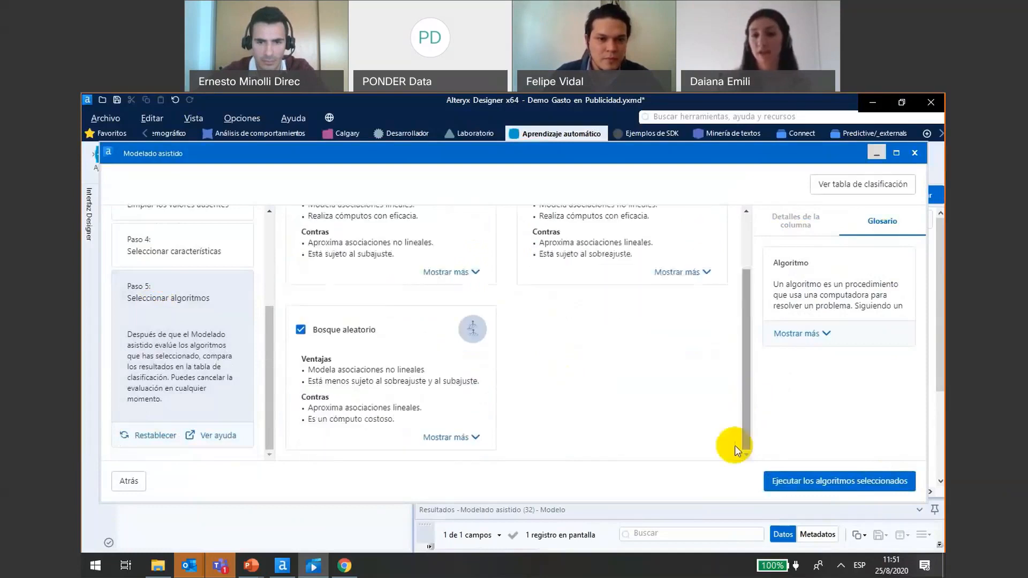
pyautogui.click(454, 438)
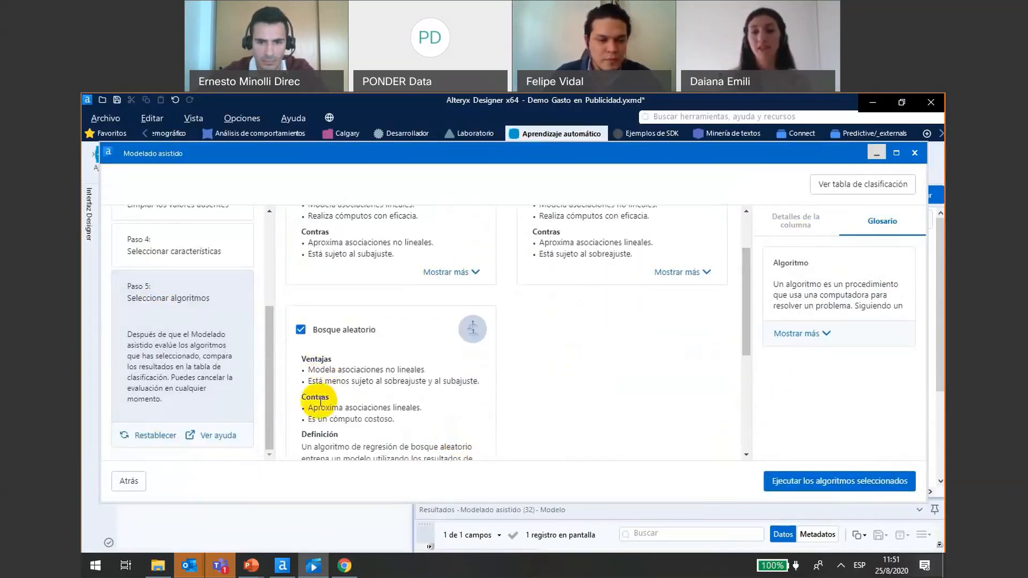
pyautogui.moveTo(745, 336); pyautogui.dragTo(744, 428)
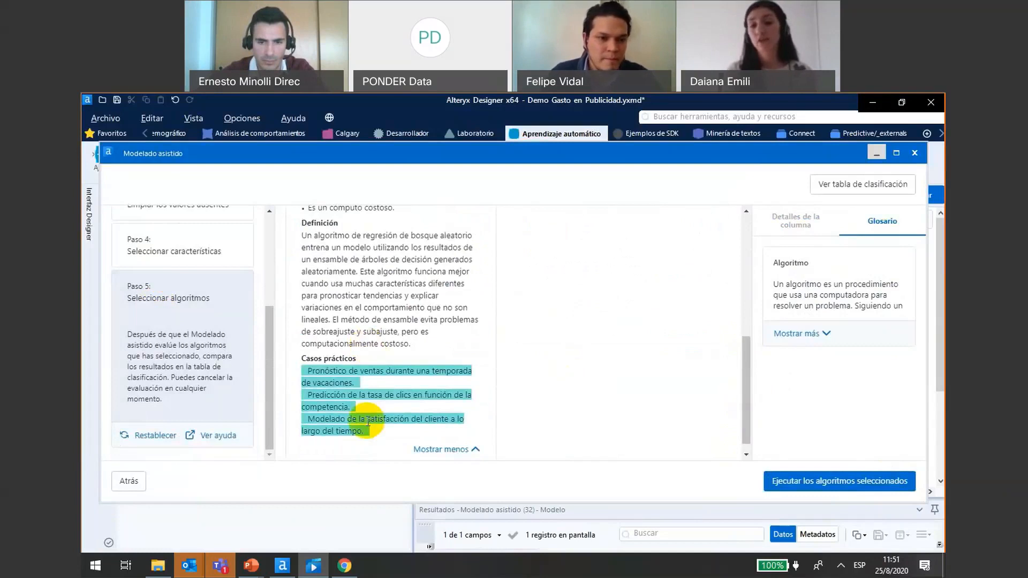
pyautogui.click(805, 482)
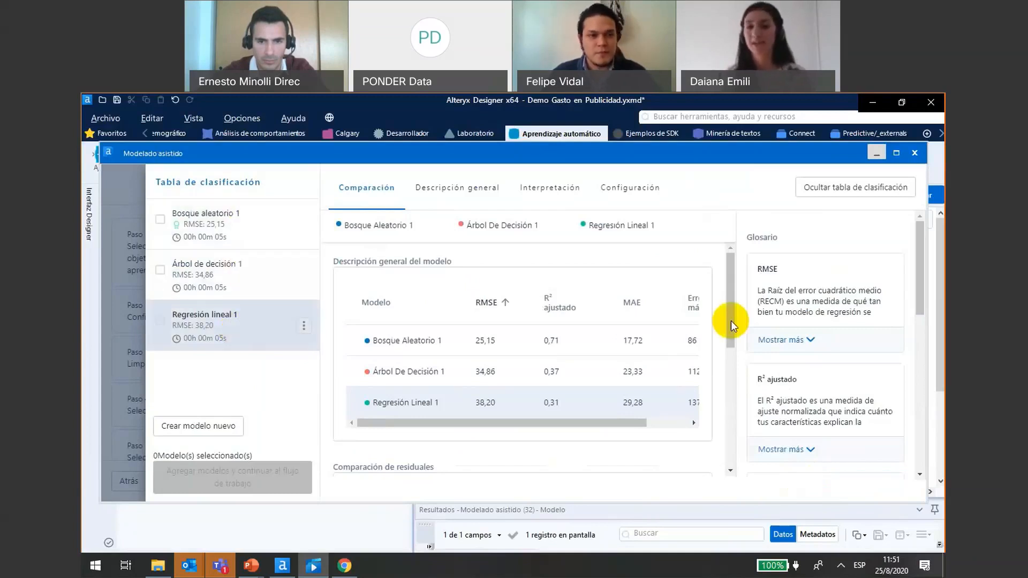
# - Compare the RMSE, adjusted R², MAE and maximum error of the three models, and read the full RMSE definition
pyautogui.moveTo(730, 320); pyautogui.dragTo(730, 333)
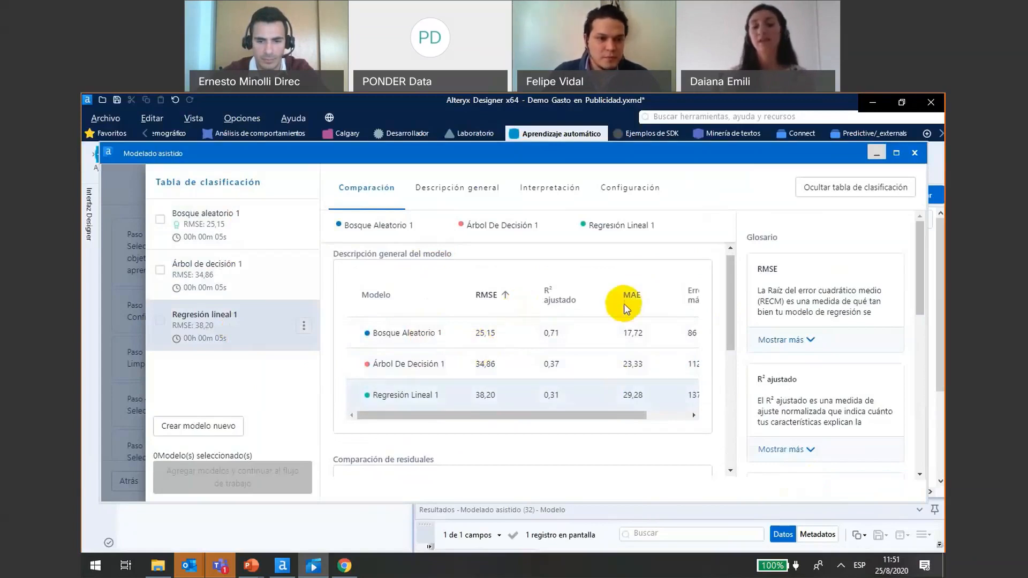
pyautogui.click(625, 416)
pyautogui.moveTo(625, 418); pyautogui.dragTo(666, 416)
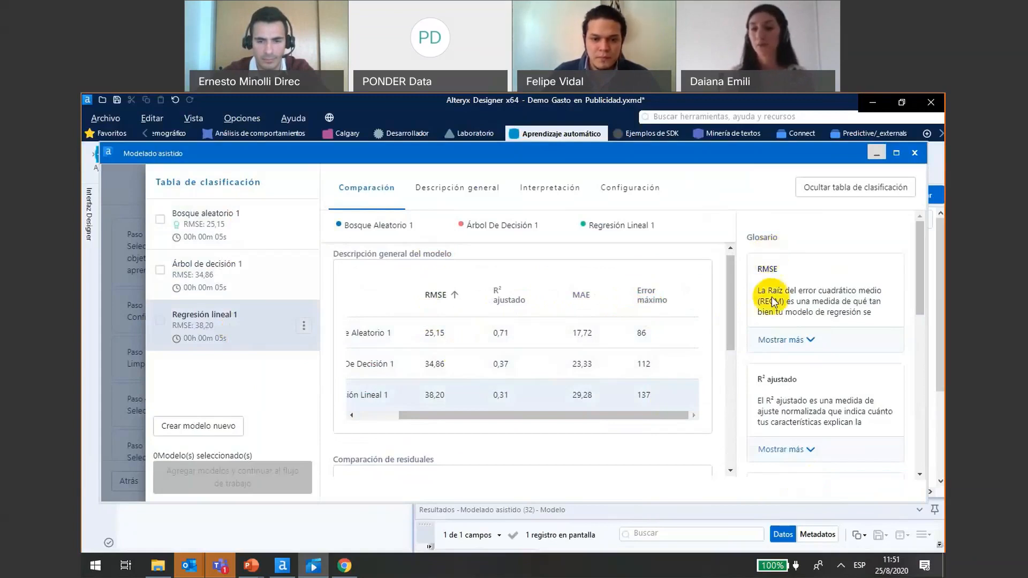
pyautogui.click(776, 339)
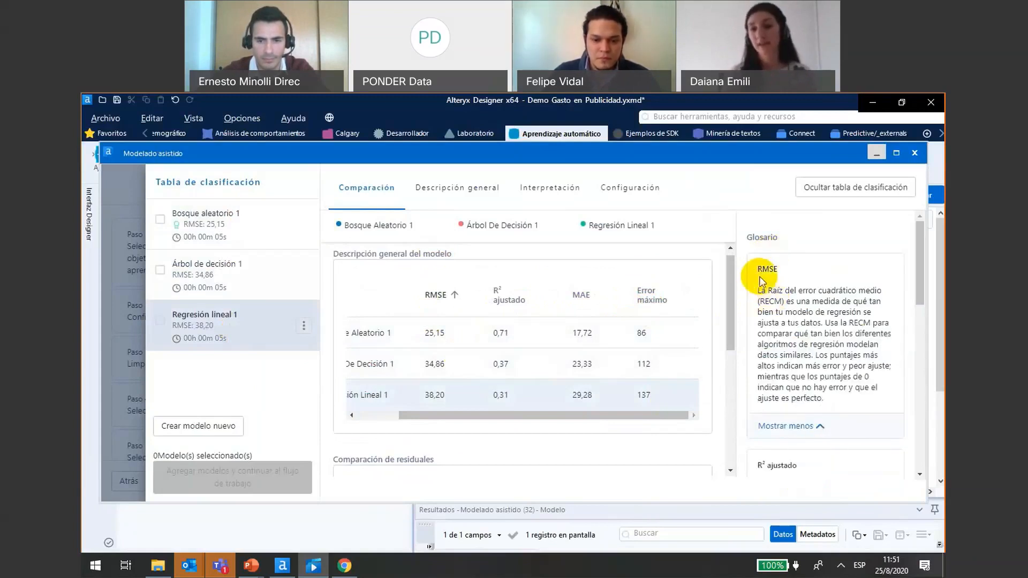
pyautogui.moveTo(920, 278)
pyautogui.mouseDown()
pyautogui.moveTo(921, 458)
pyautogui.moveTo(920, 227)
pyautogui.mouseUp()
pyautogui.click(798, 353)
pyautogui.click(798, 352)
# - Examine the residual comparison chart of the three models and open the general description of Regresión lineal 1
pyautogui.click(730, 323)
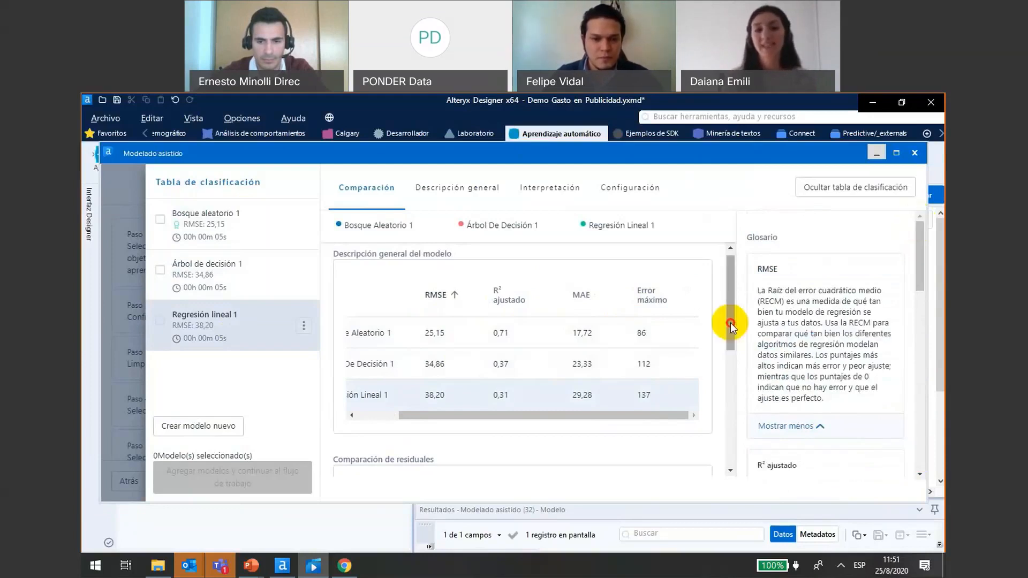
pyautogui.moveTo(730, 322); pyautogui.dragTo(747, 413)
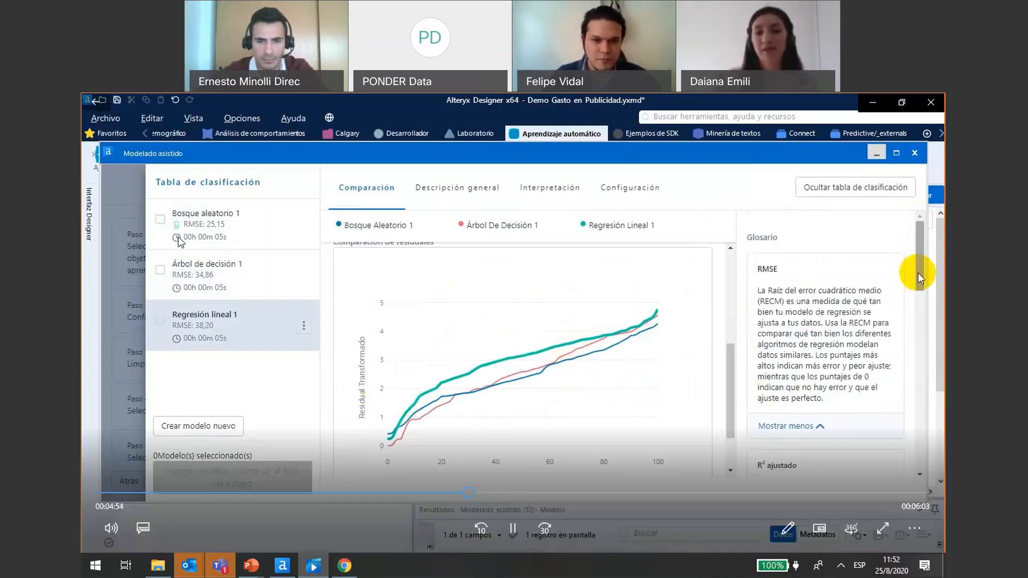
pyautogui.moveTo(918, 271); pyautogui.dragTo(926, 393)
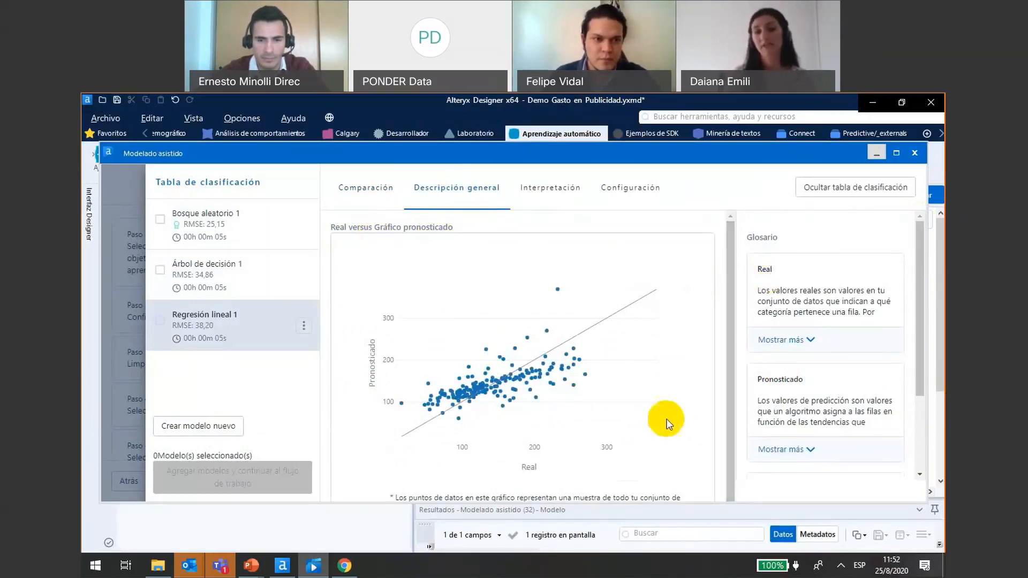
# - View the feature importance interpretation of Regresión lineal 1 and reveal its features of little significance
pyautogui.moveTo(572, 336)
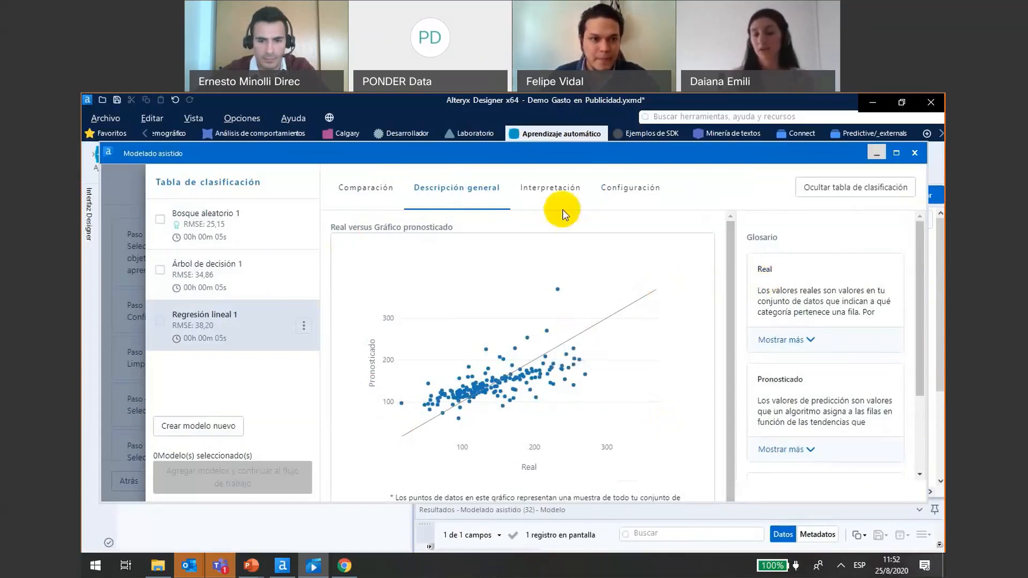
pyautogui.click(546, 194)
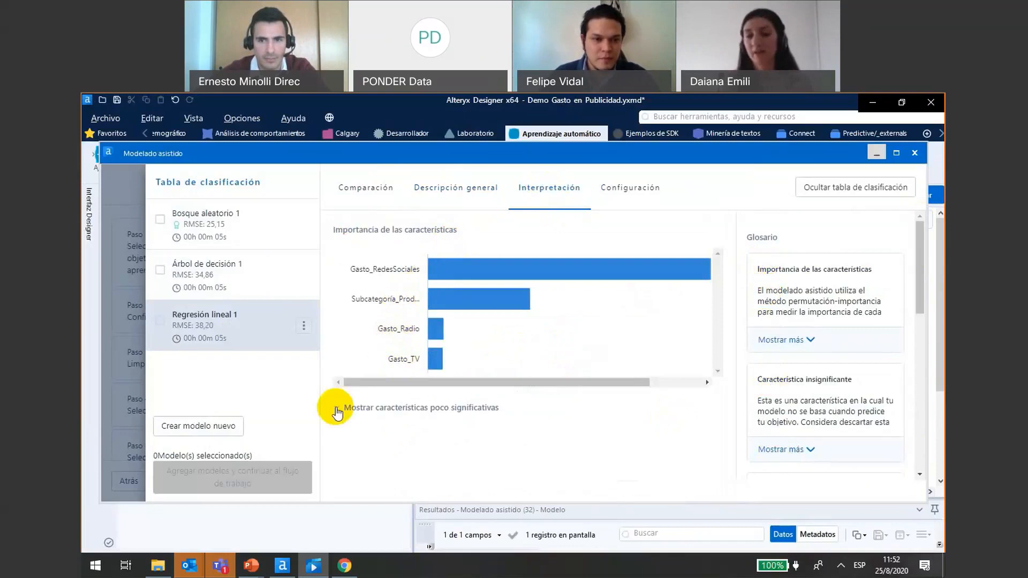
pyautogui.click(337, 411)
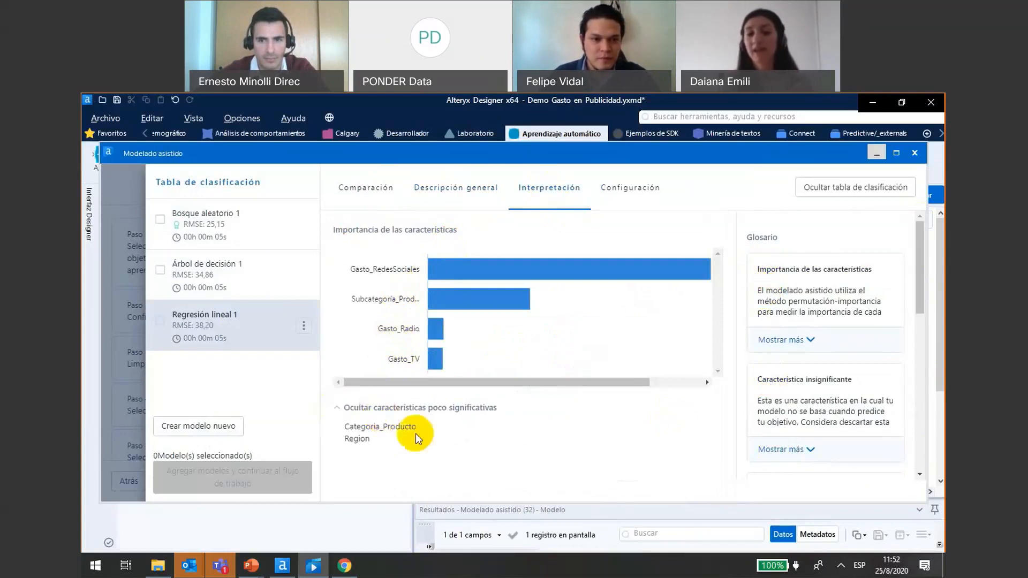
# - Open the configuration of Regresión lineal 1 and look through the data types assigned to all its features
pyautogui.click(613, 187)
pyautogui.click(350, 247)
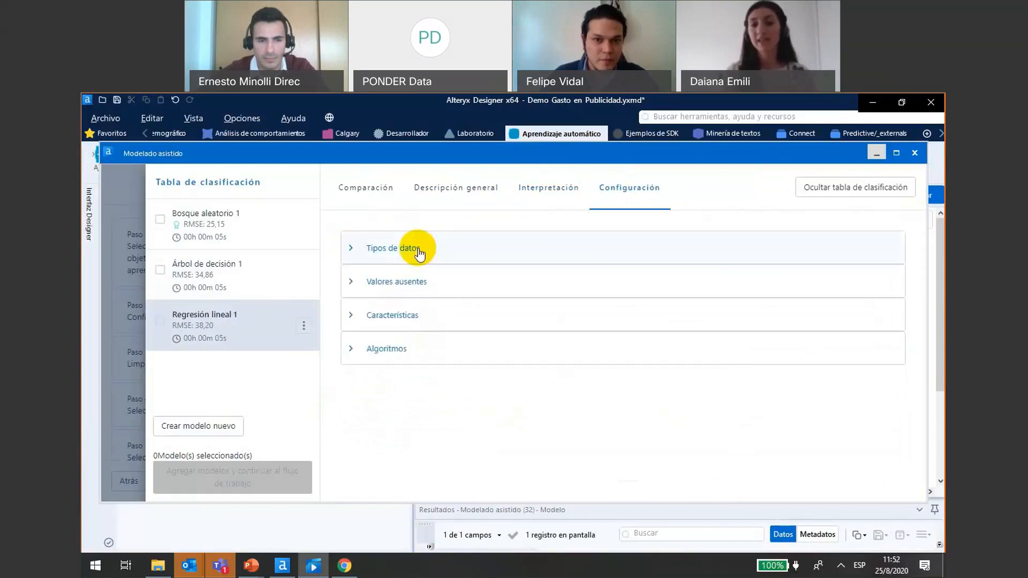
pyautogui.click(349, 247)
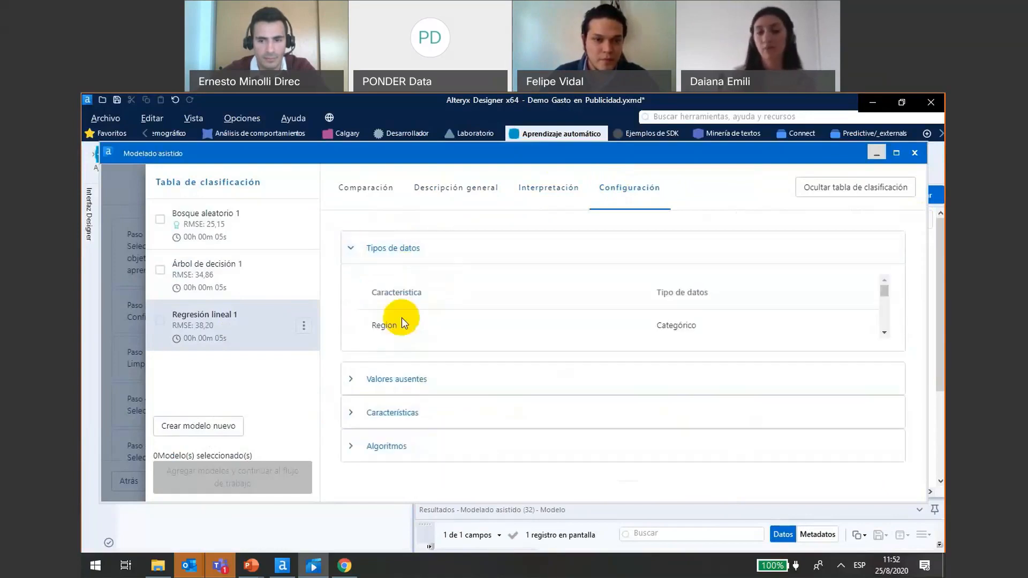
pyautogui.click(883, 332)
pyautogui.click(883, 332)
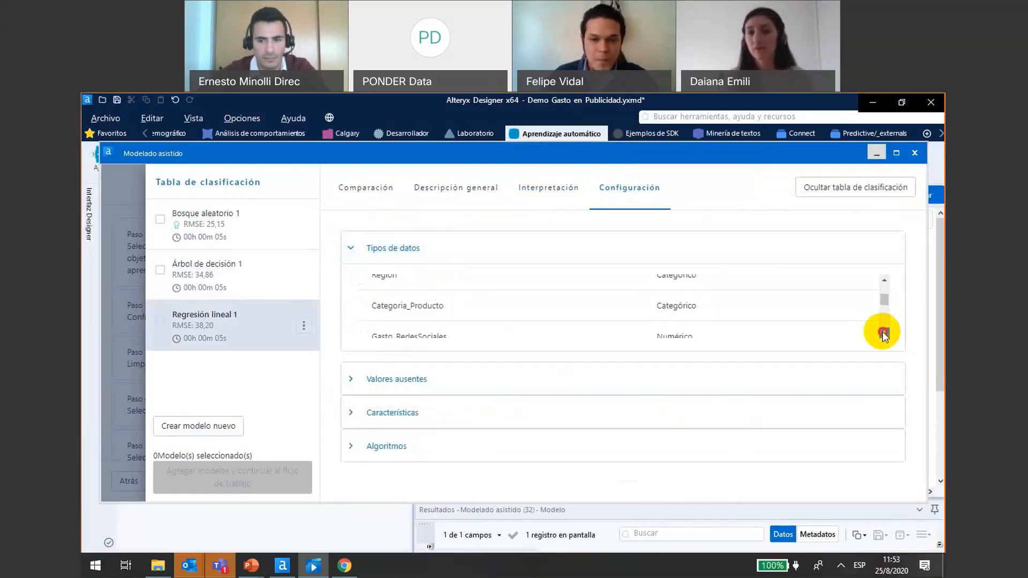
pyautogui.click(883, 332)
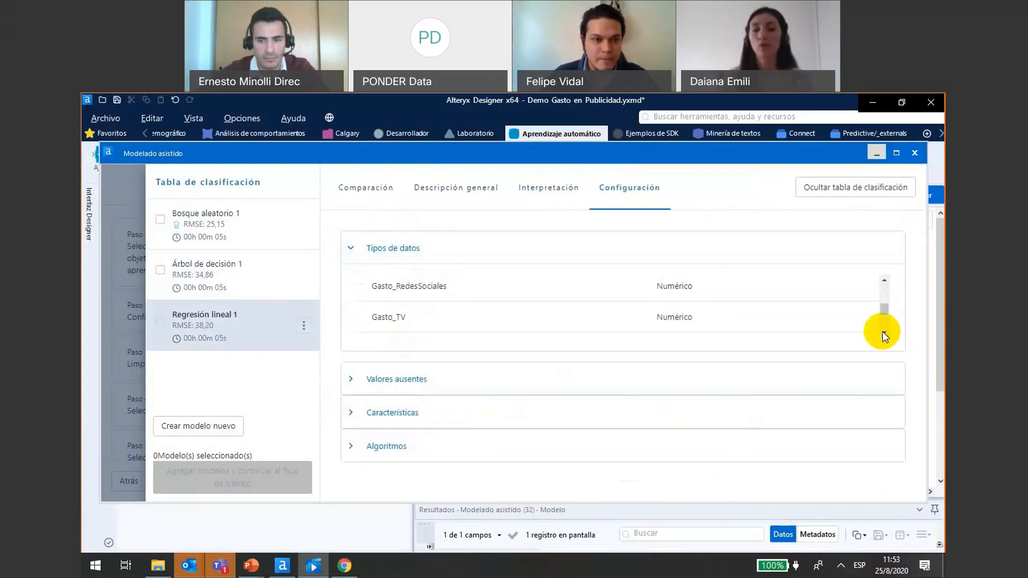
pyautogui.click(882, 332)
pyautogui.click(883, 332)
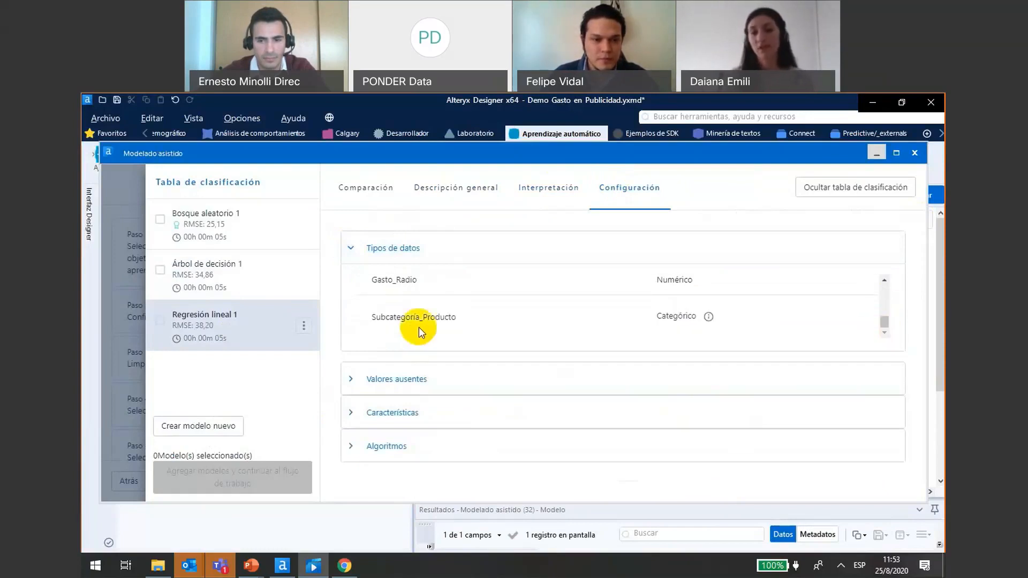
# - Check the data type that assisted modeling recommended for Subcategoría_Producto, and collapse the data types section
pyautogui.click(709, 317)
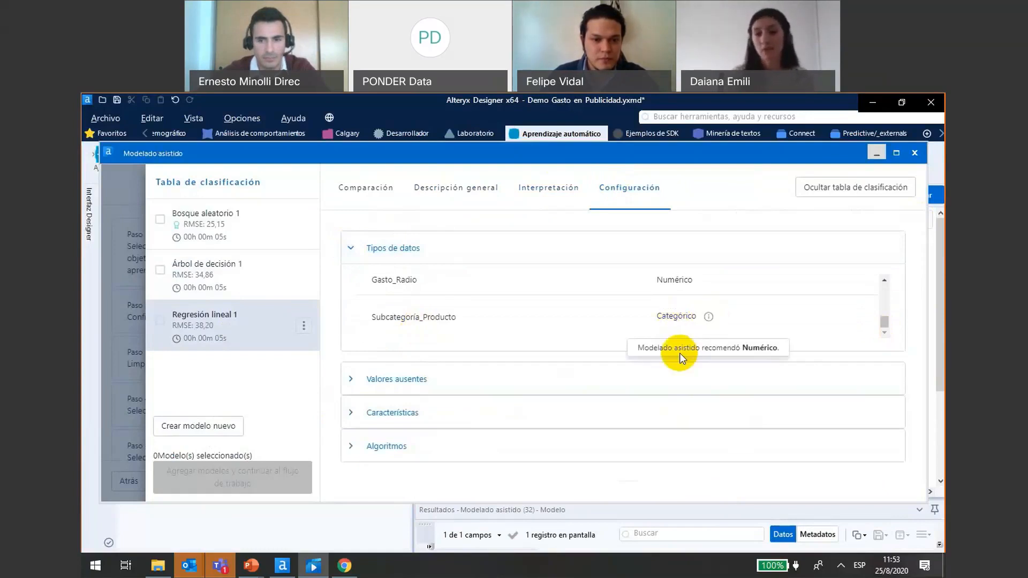
pyautogui.moveTo(709, 321)
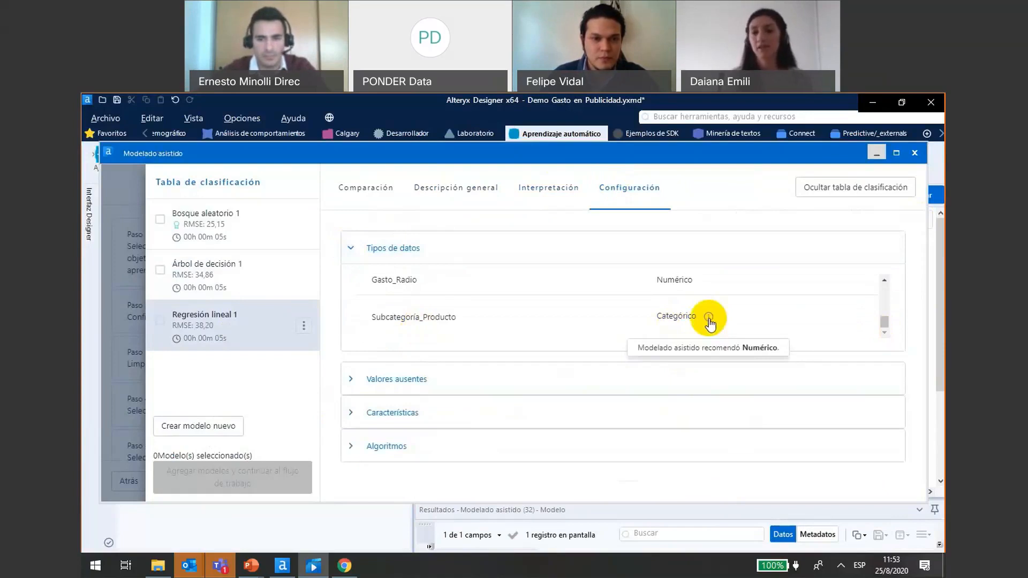
pyautogui.click(350, 248)
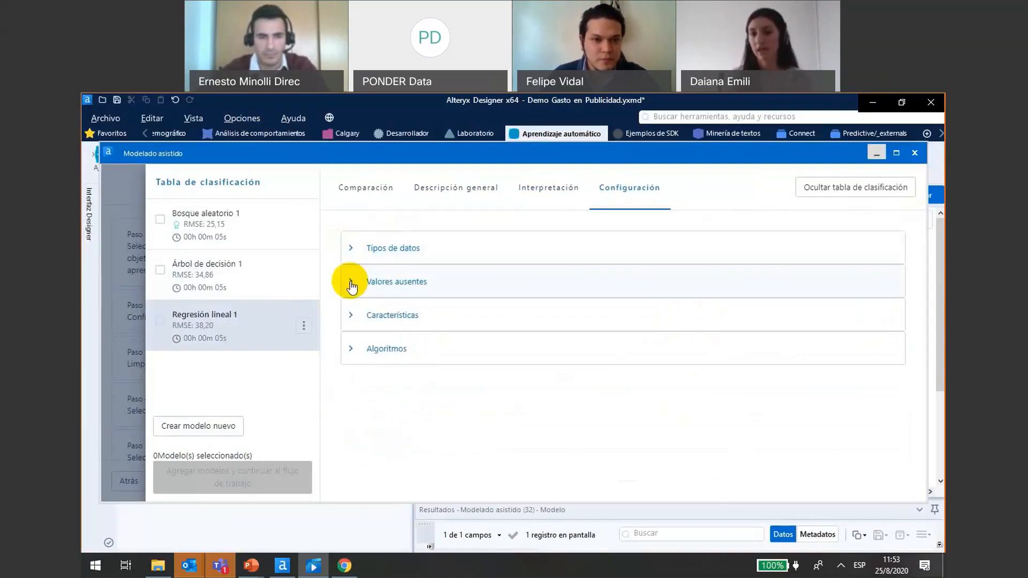
# - Expand the missing values section of Regresión lineal 1 and review the action applied to each feature
pyautogui.click(350, 283)
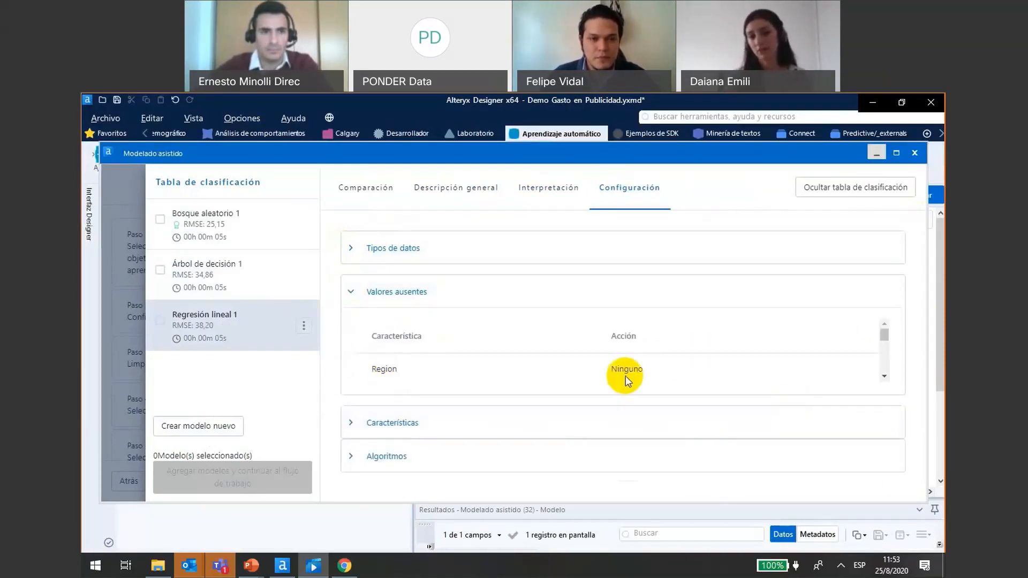
pyautogui.click(884, 376)
pyautogui.click(885, 376)
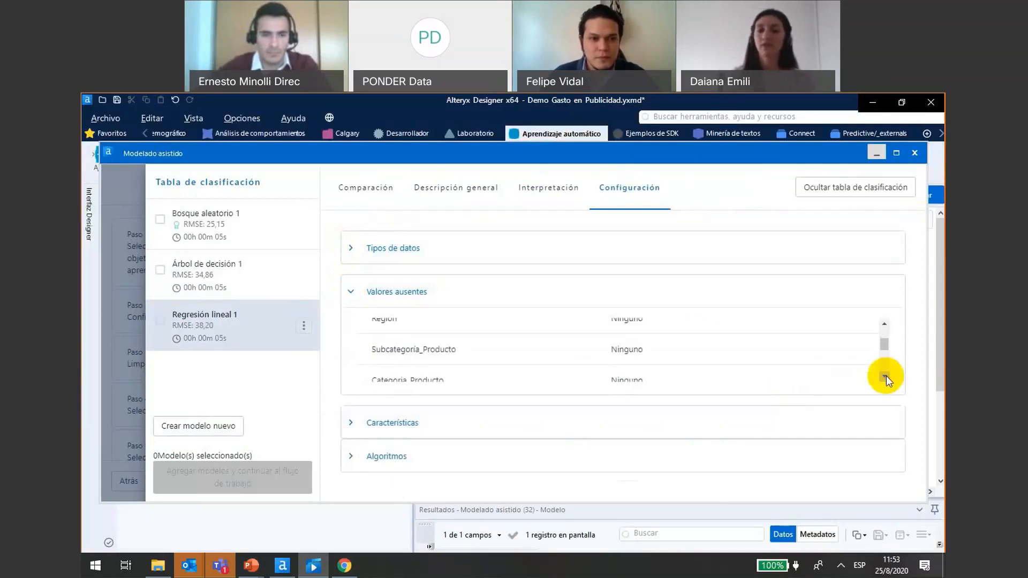
pyautogui.click(884, 376)
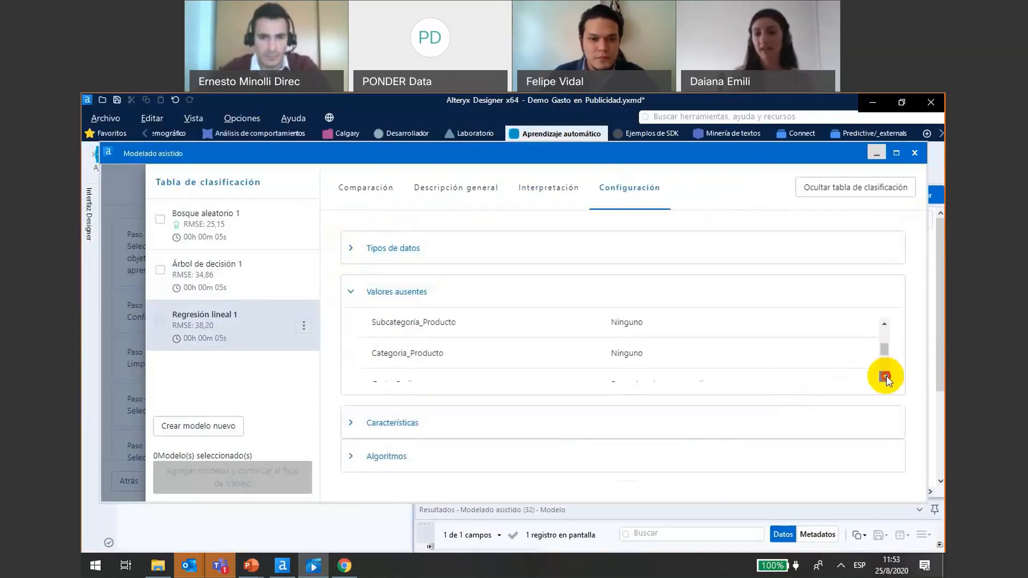
pyautogui.click(884, 376)
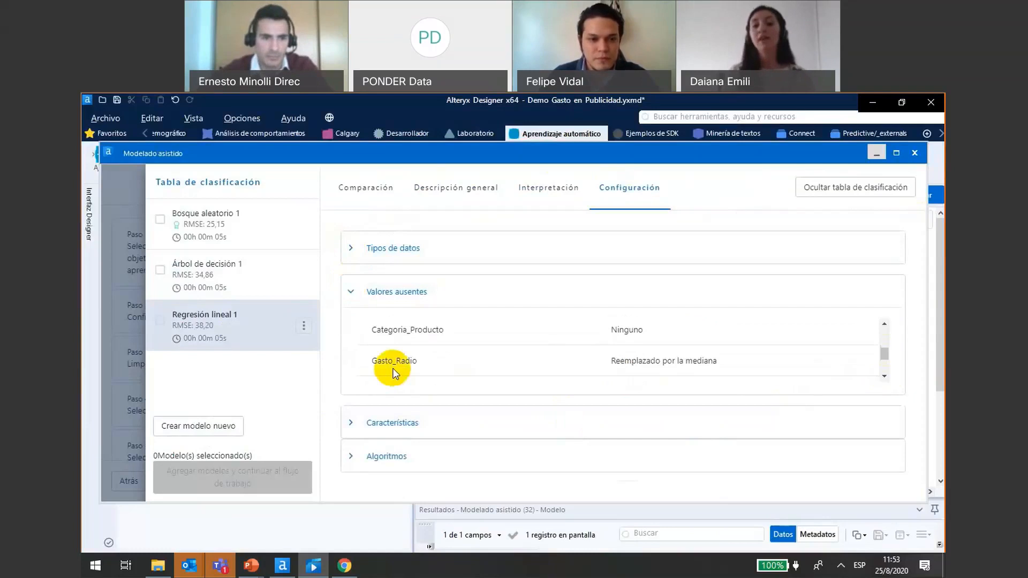
pyautogui.click(885, 376)
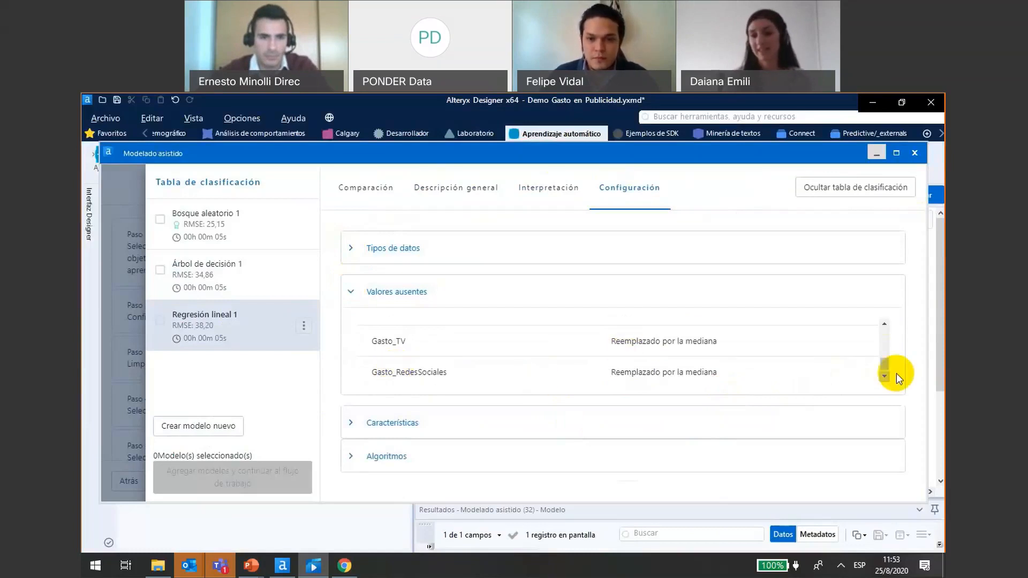
pyautogui.click(883, 377)
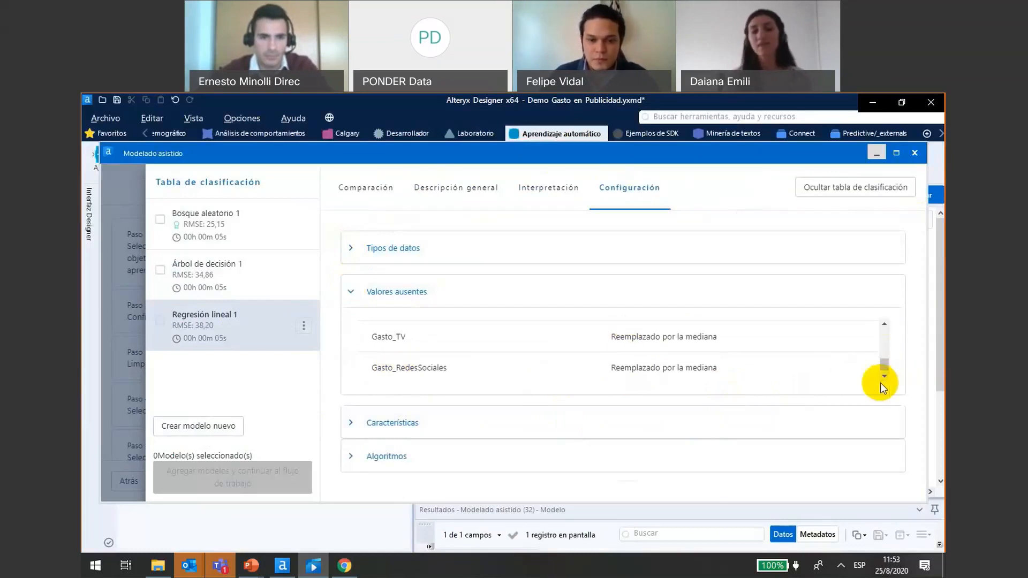
# - Review which features Regresión lineal 1 uses in its Características section, and collapse the section
pyautogui.click(352, 426)
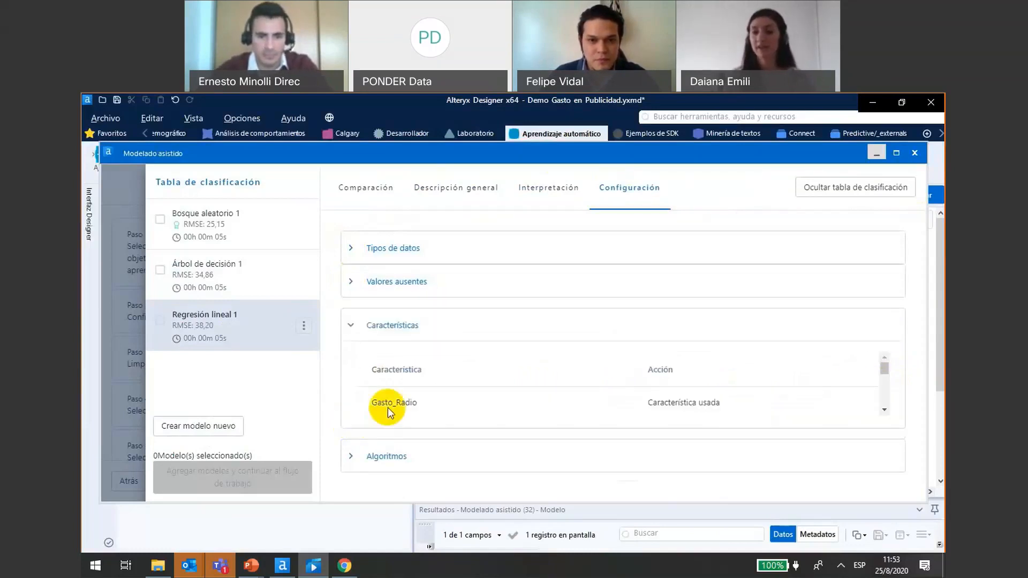
pyautogui.click(885, 411)
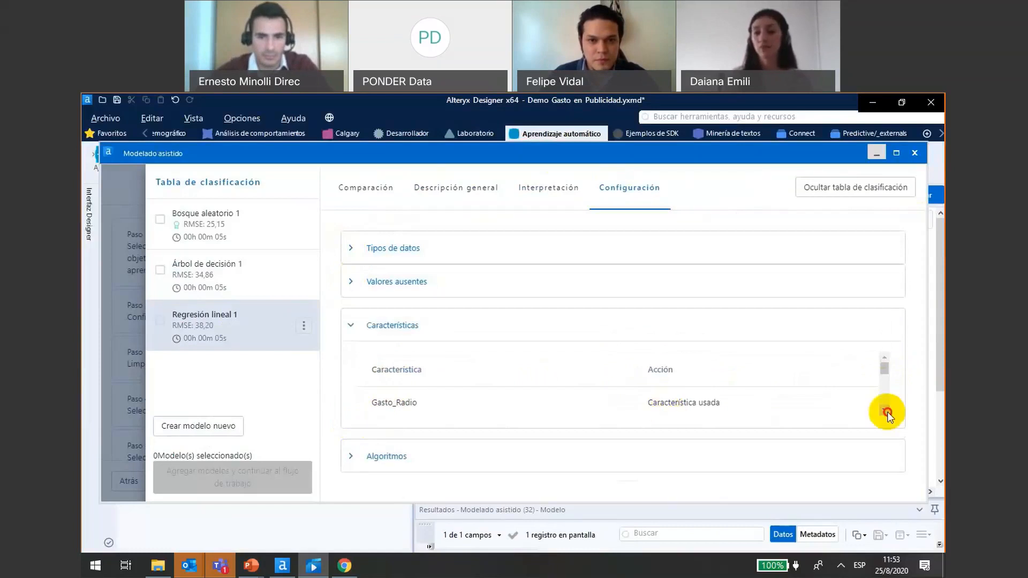
pyautogui.click(886, 411)
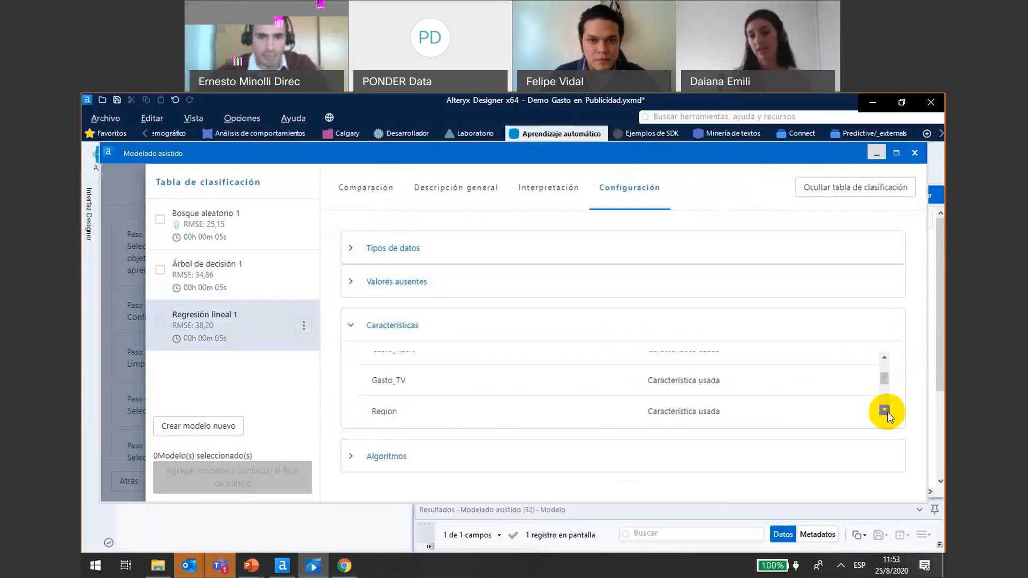
pyautogui.click(885, 410)
pyautogui.click(885, 410)
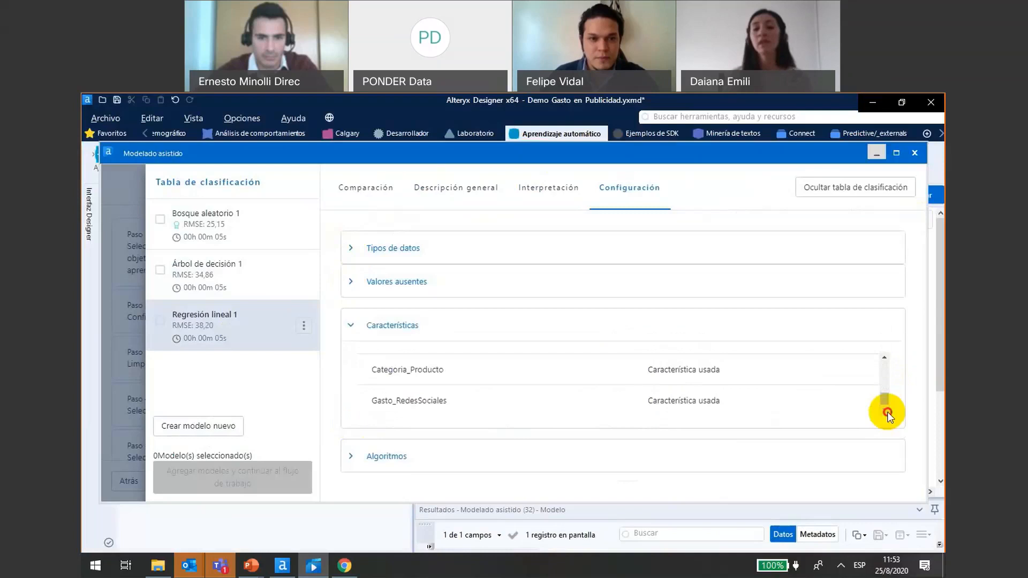
pyautogui.click(352, 325)
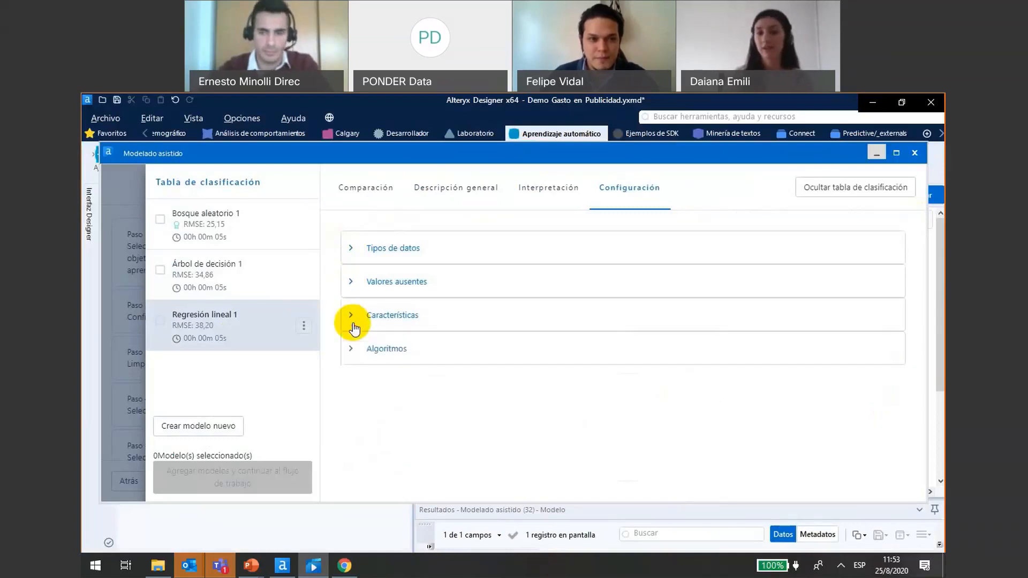
# - Compare the RMSE of the algorithms listed in the Algoritmos section, and collapse the section
pyautogui.click(348, 348)
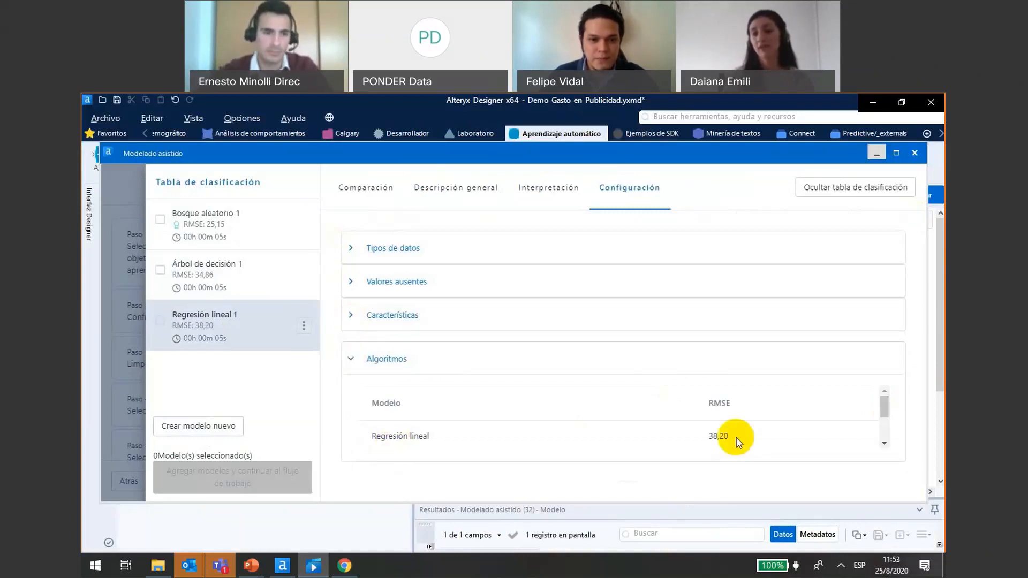
pyautogui.click(883, 444)
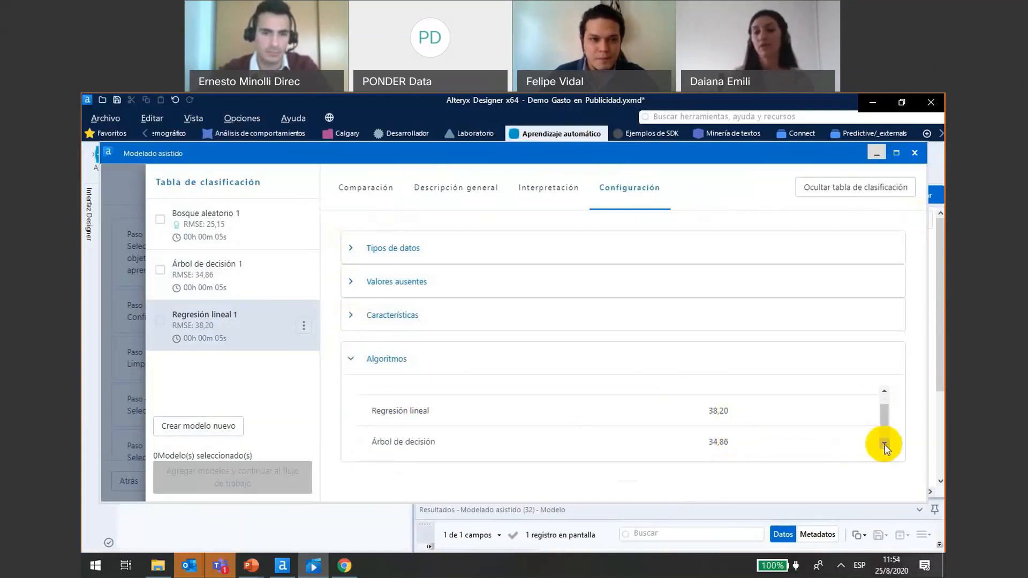
pyautogui.click(883, 443)
pyautogui.click(883, 443)
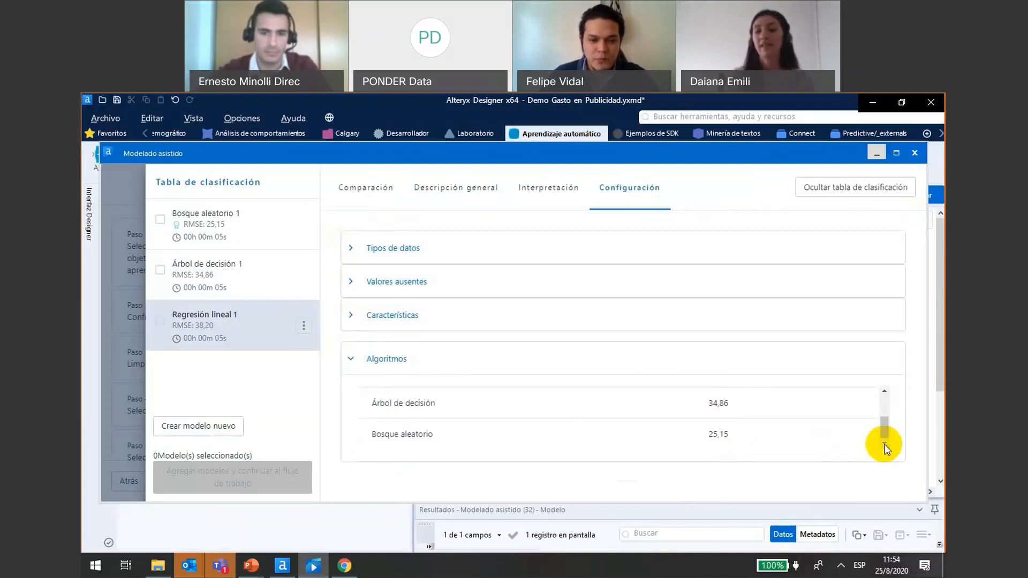
pyautogui.click(351, 360)
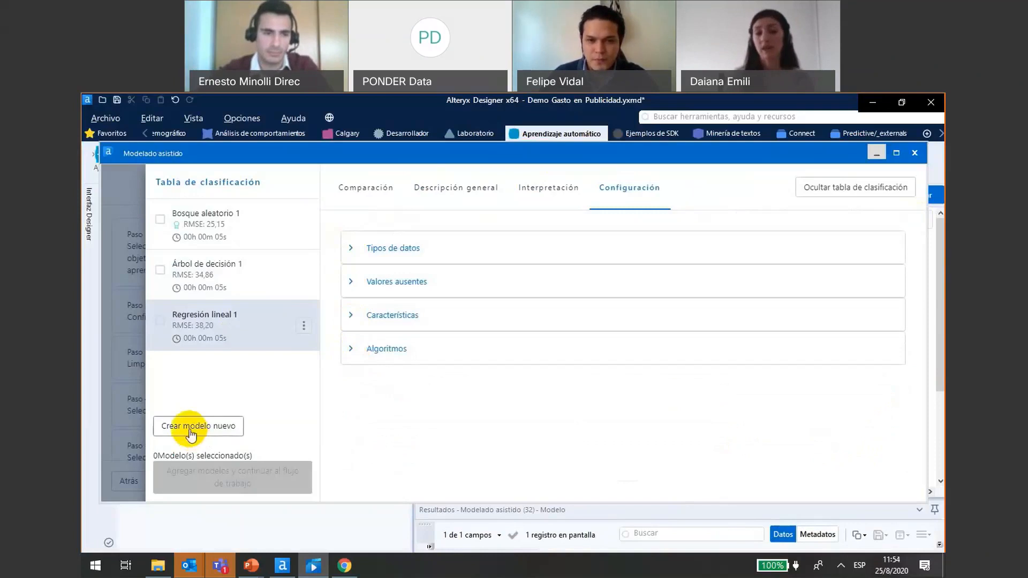
# - Select the Bosque aleatorio 1 model and add it to the workflow
pyautogui.click(160, 221)
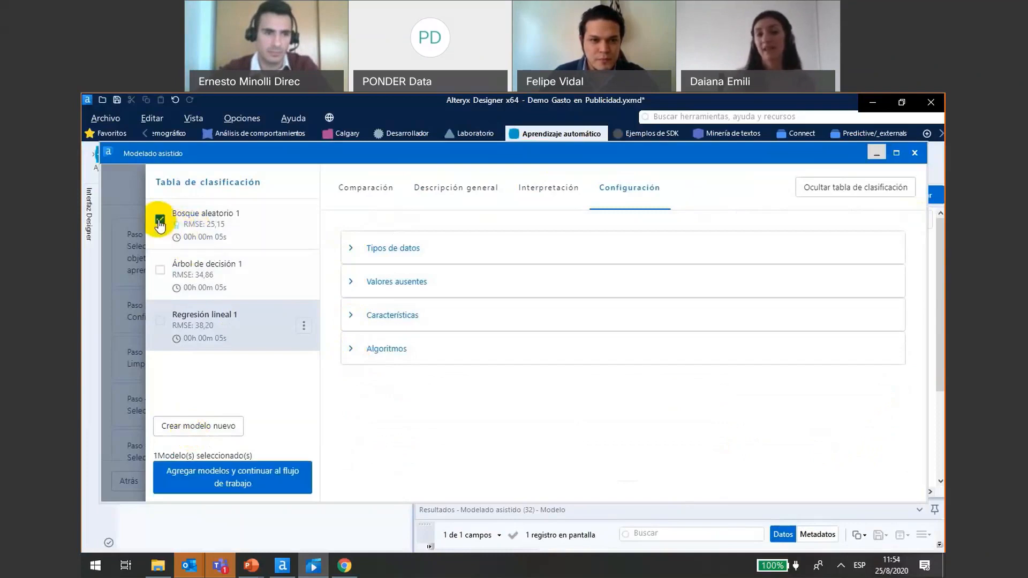
pyautogui.click(224, 483)
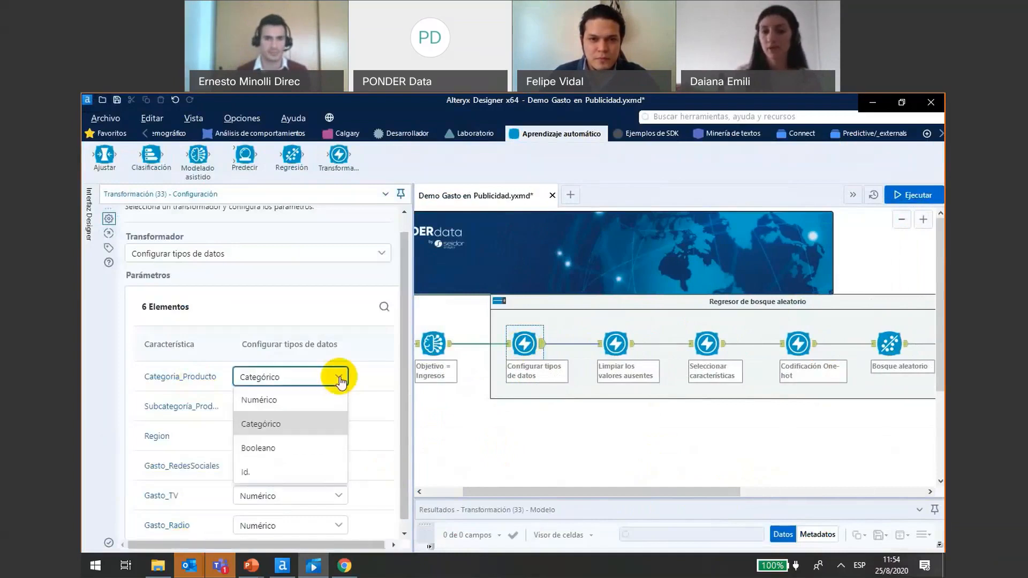
# - Inspect the Subcategoría_Producto data type setting and the replacement methods offered for Gasto_RedesSociales in the missing values tool
pyautogui.click(340, 410)
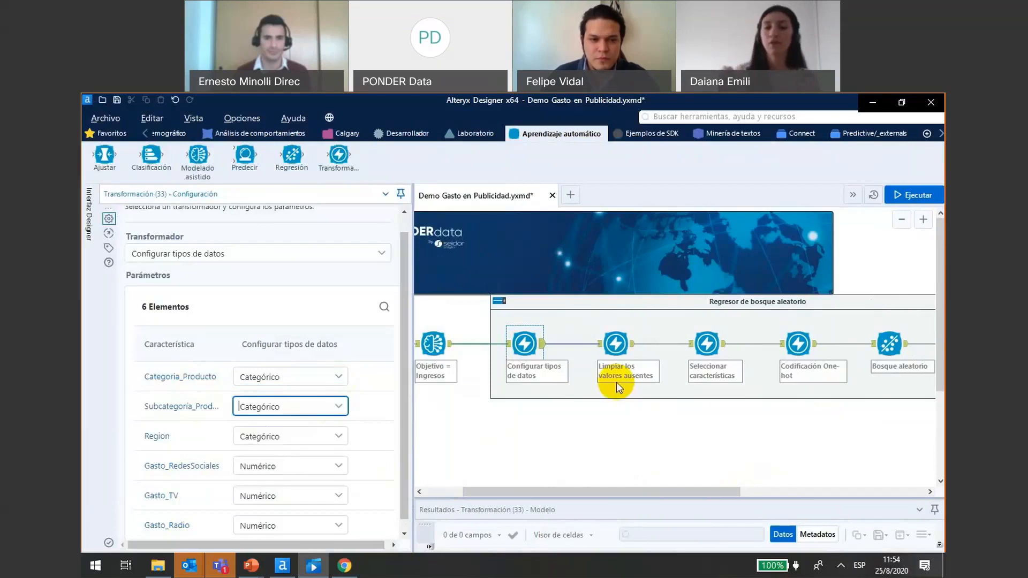
pyautogui.click(616, 343)
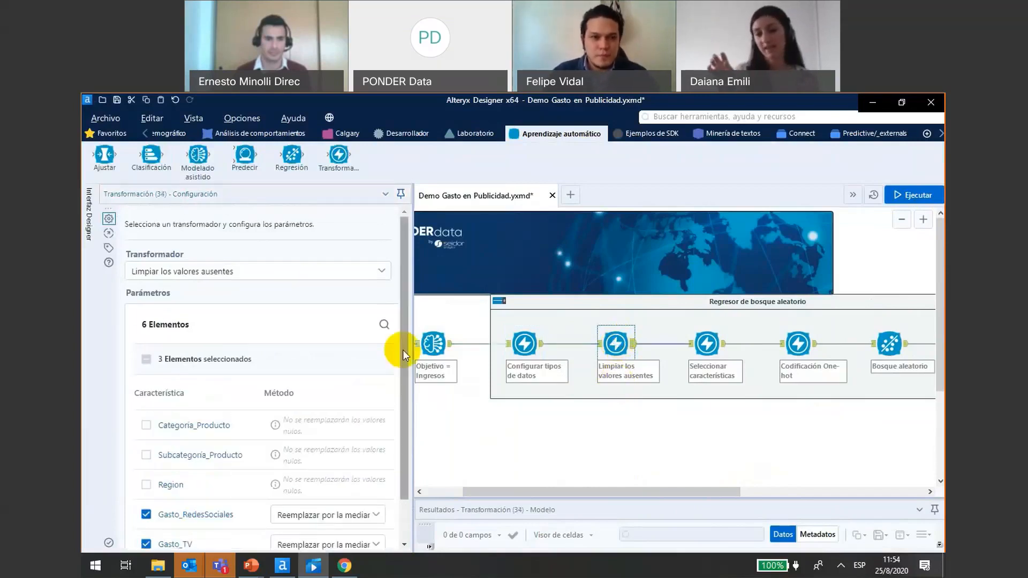
pyautogui.moveTo(403, 349); pyautogui.dragTo(399, 440)
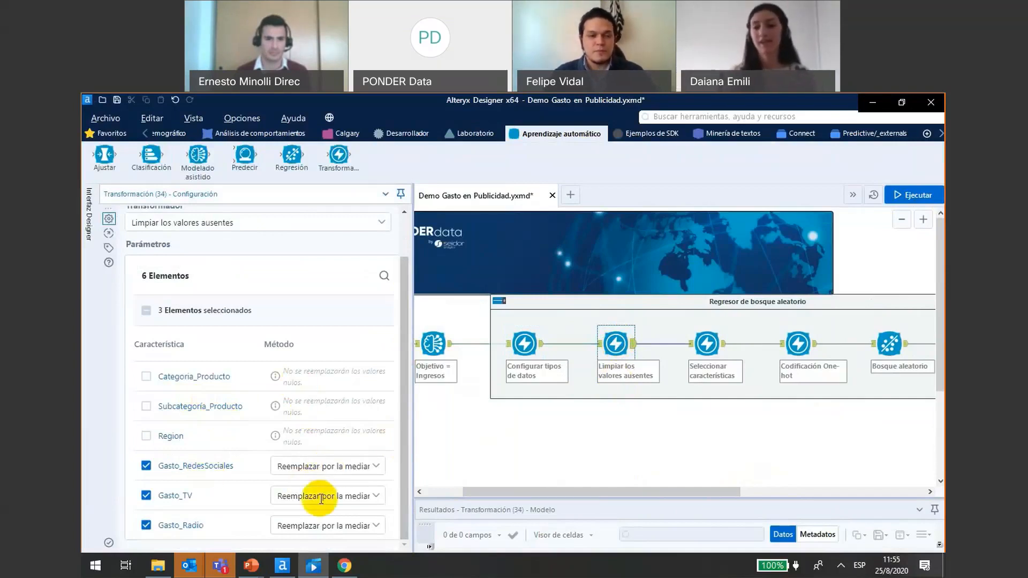
pyautogui.click(377, 471)
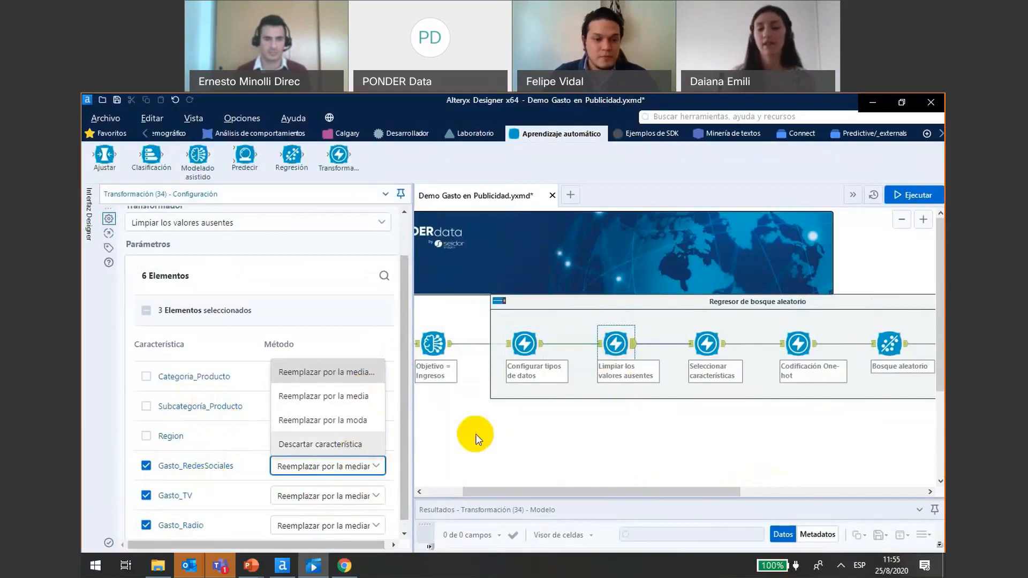
pyautogui.click(671, 387)
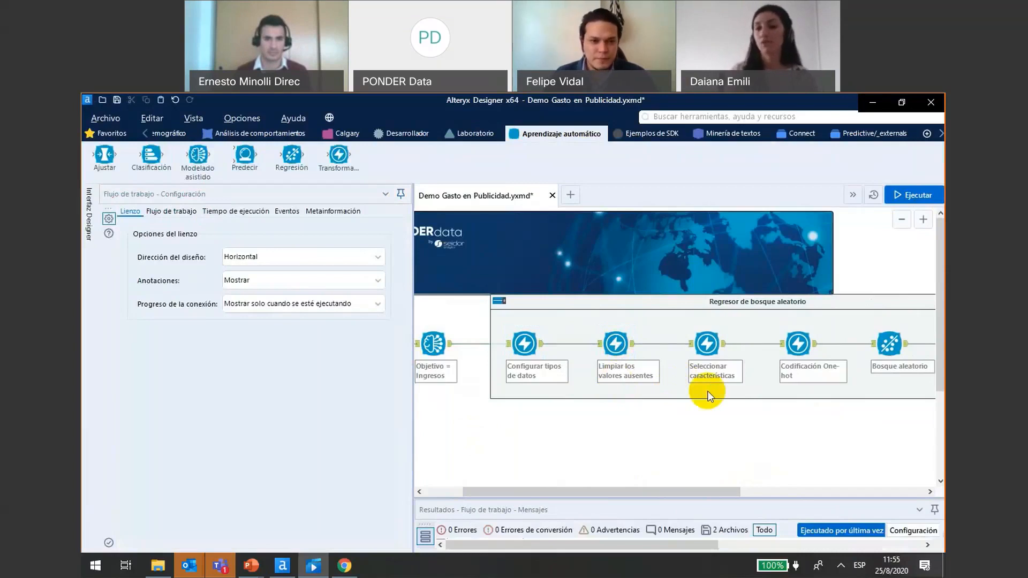
# - Review the features selected in Seleccionar características and the missing-category settings of the three categorical features in Codificación One-hot
pyautogui.click(707, 346)
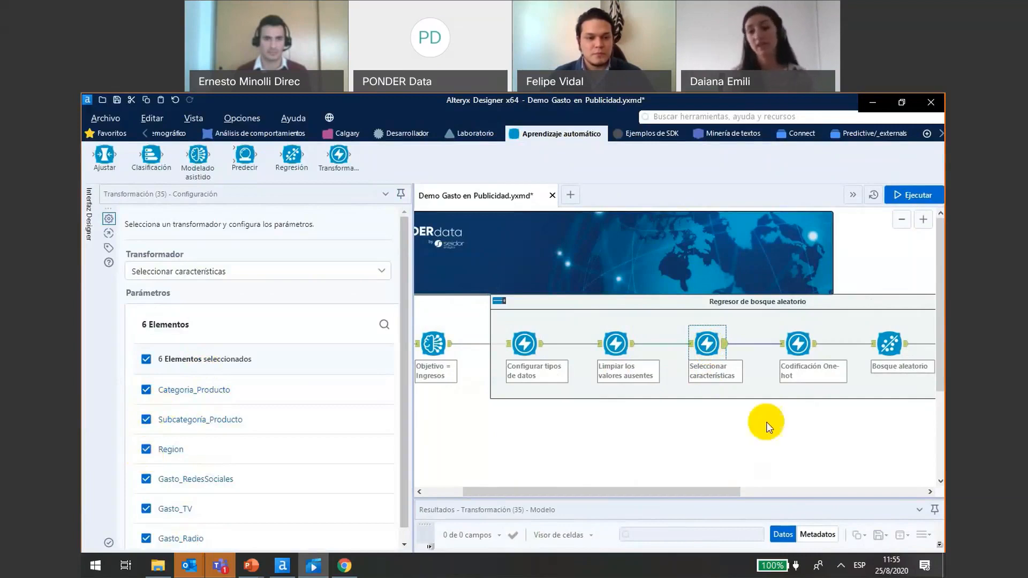
pyautogui.click(802, 343)
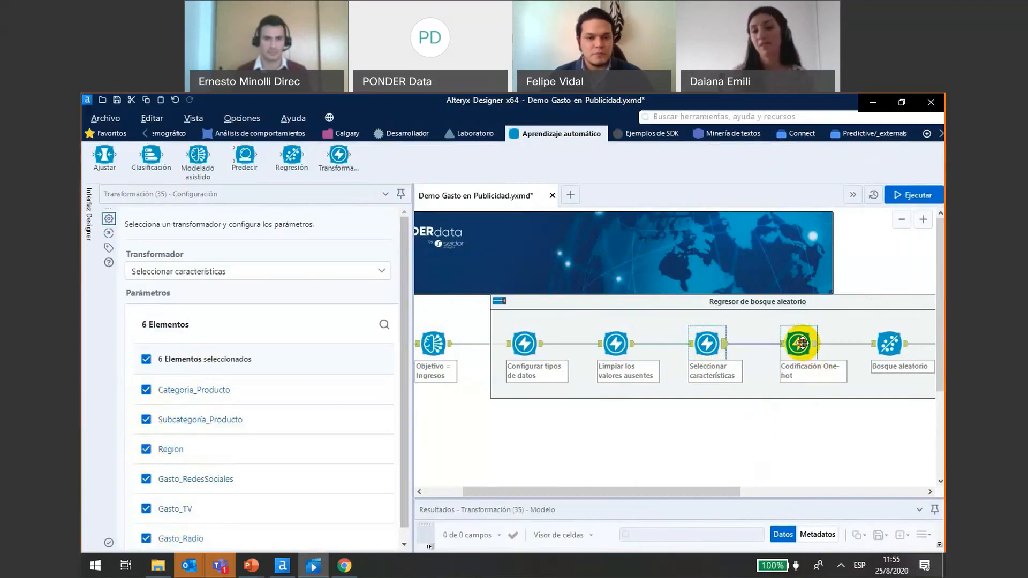
pyautogui.scroll(-1, 385, 396)
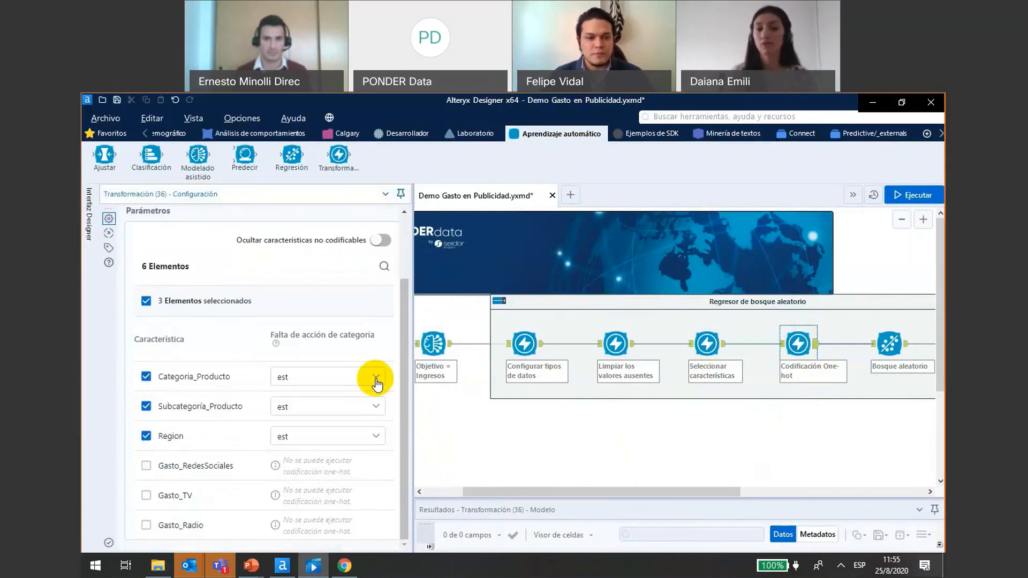
pyautogui.click(377, 377)
pyautogui.click(377, 378)
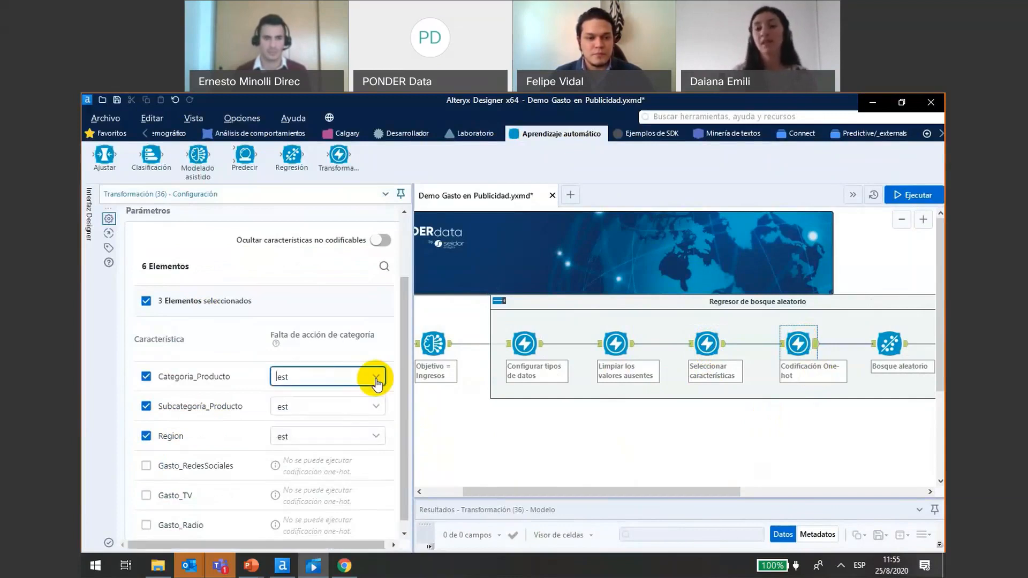
pyautogui.click(376, 410)
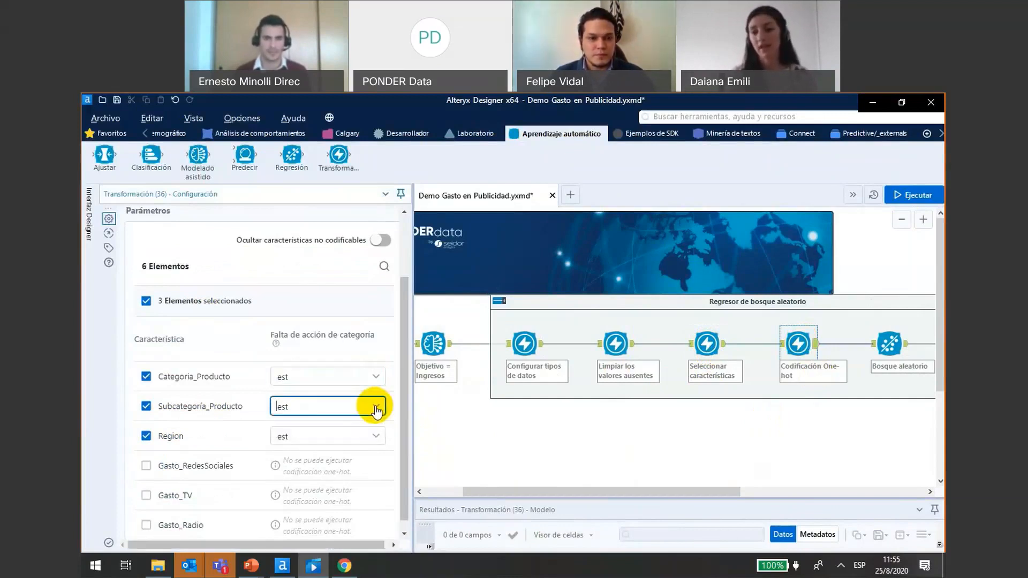
pyautogui.click(376, 436)
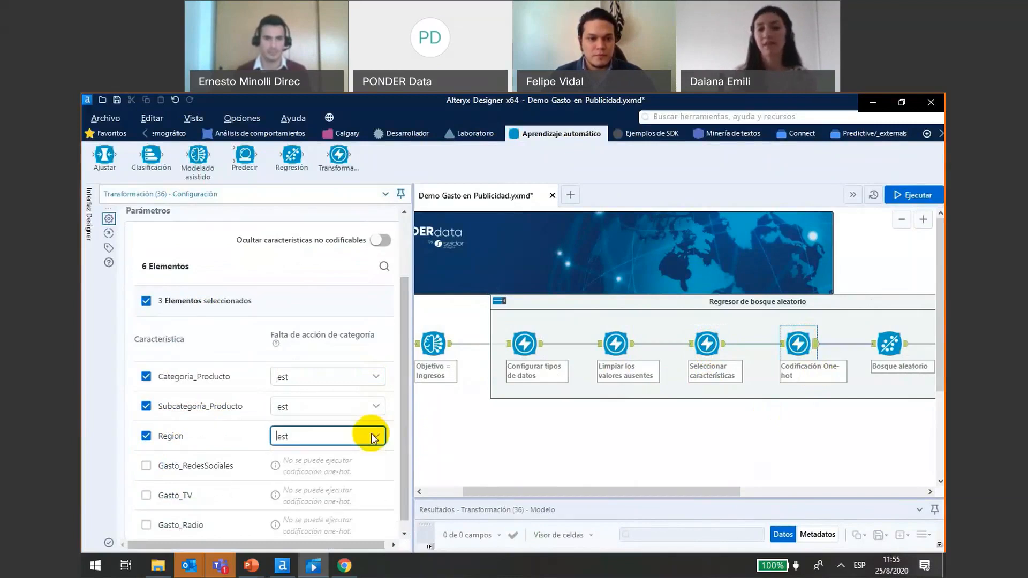
# - Open the configuration of the Bosque aleatorio regression tool and view the available algorithms, keeping Bosque aleatorio
pyautogui.click(887, 355)
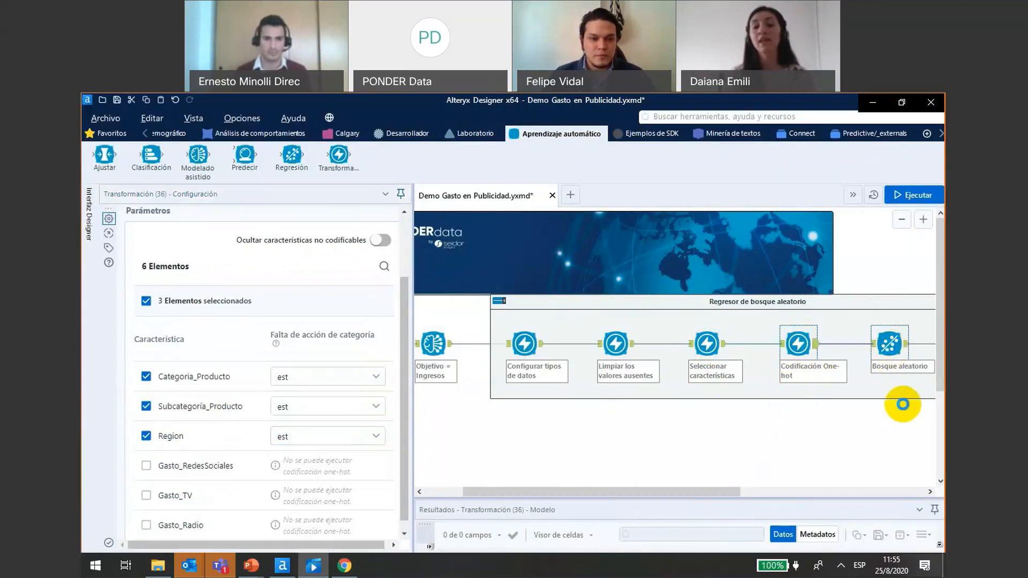
pyautogui.click(894, 358)
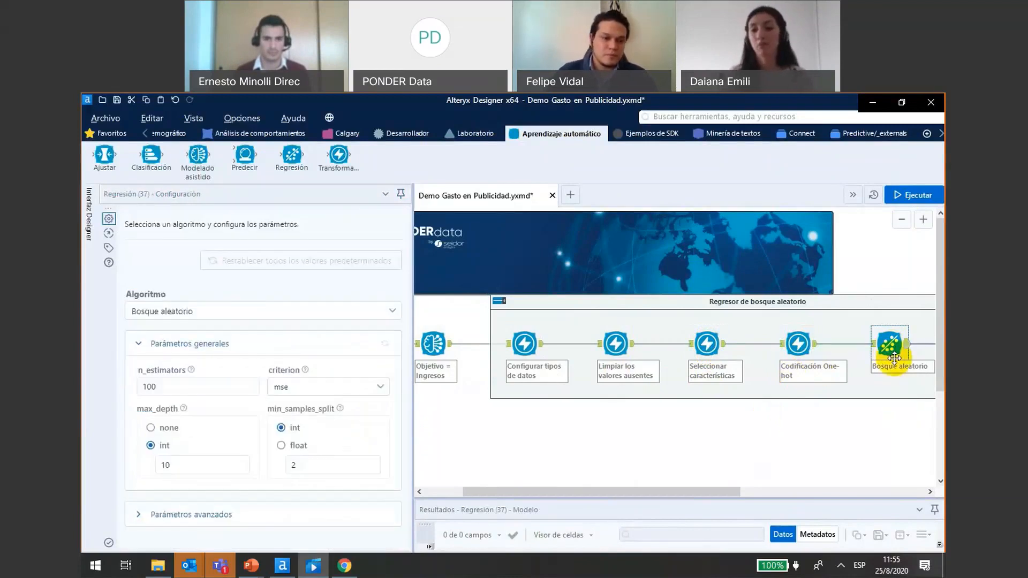
pyautogui.click(391, 313)
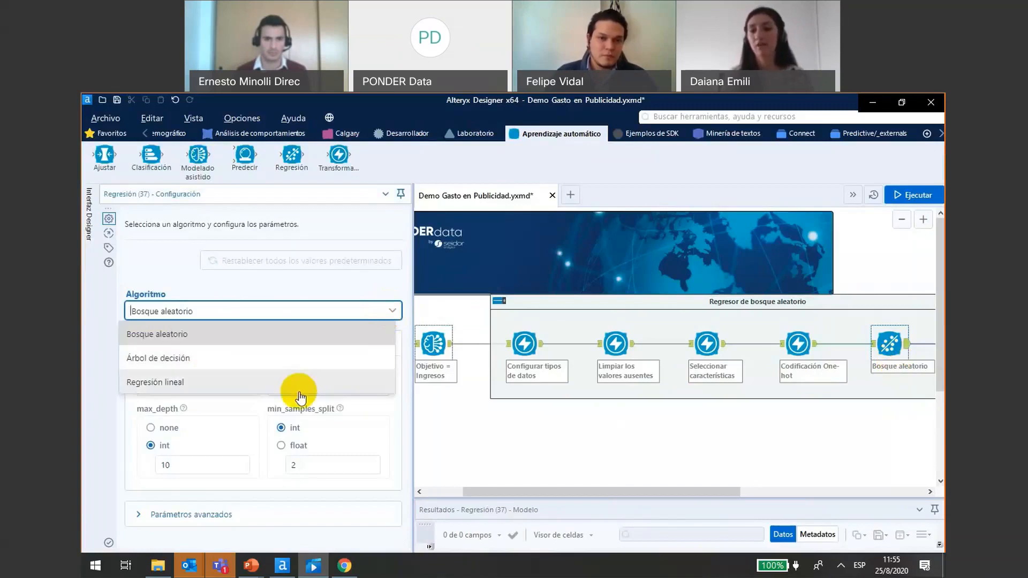
pyautogui.click(395, 314)
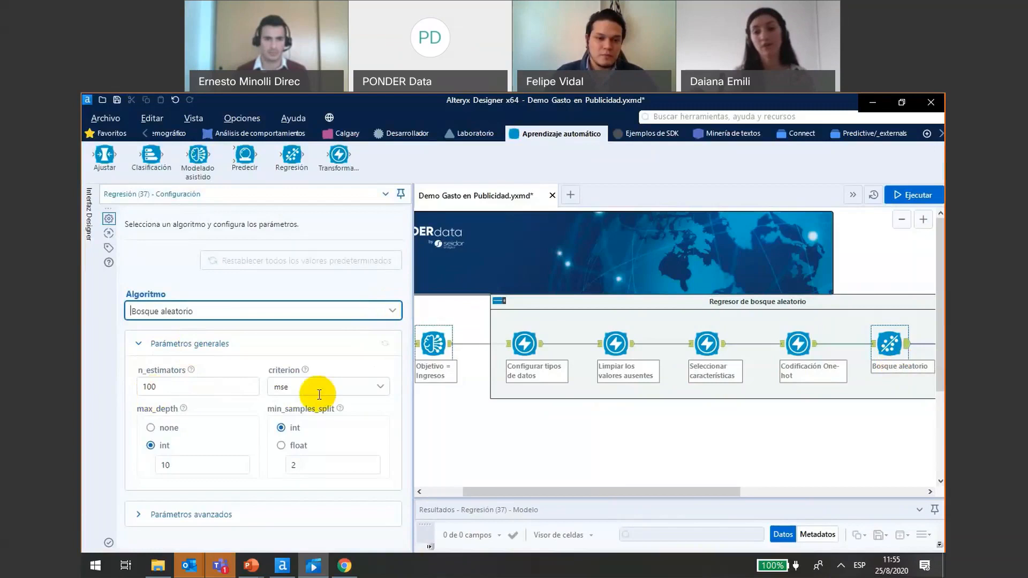
# - Expand the advanced parameters of the Bosque aleatorio regression tool and view the configuration of the Entrenar modelo tool
pyautogui.click(141, 515)
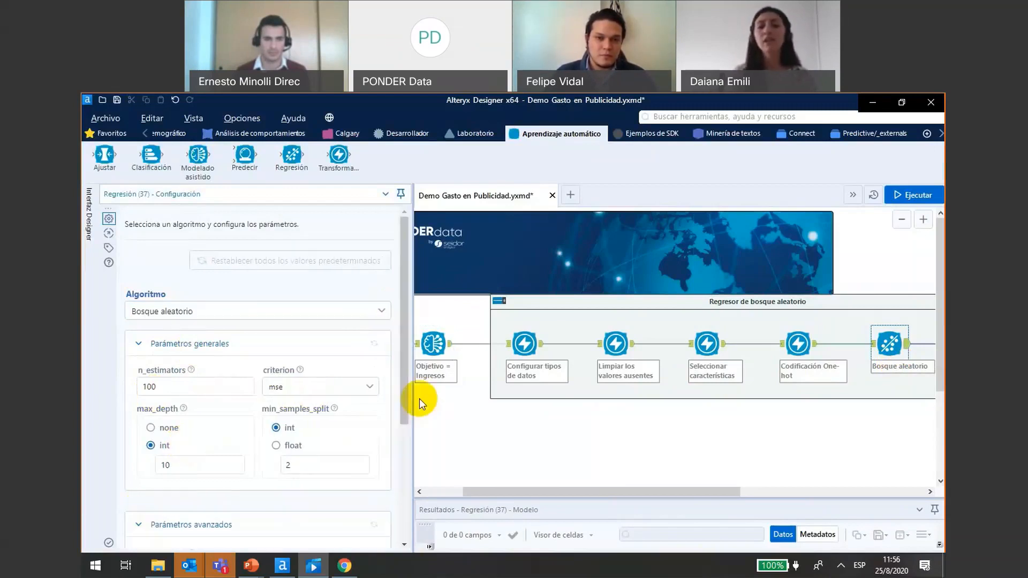
pyautogui.moveTo(404, 383); pyautogui.dragTo(419, 367)
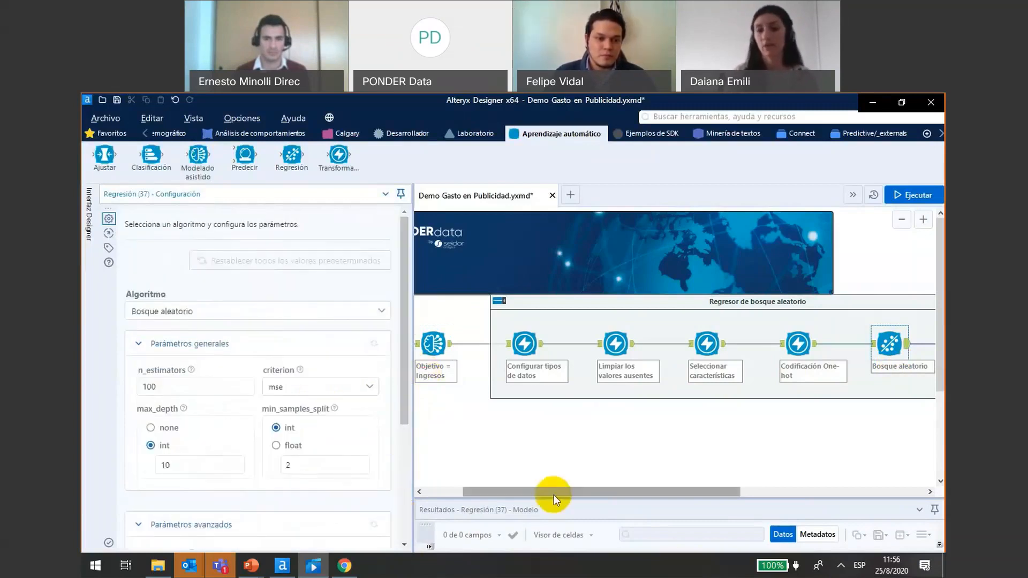
pyautogui.moveTo(553, 494); pyautogui.dragTo(692, 486)
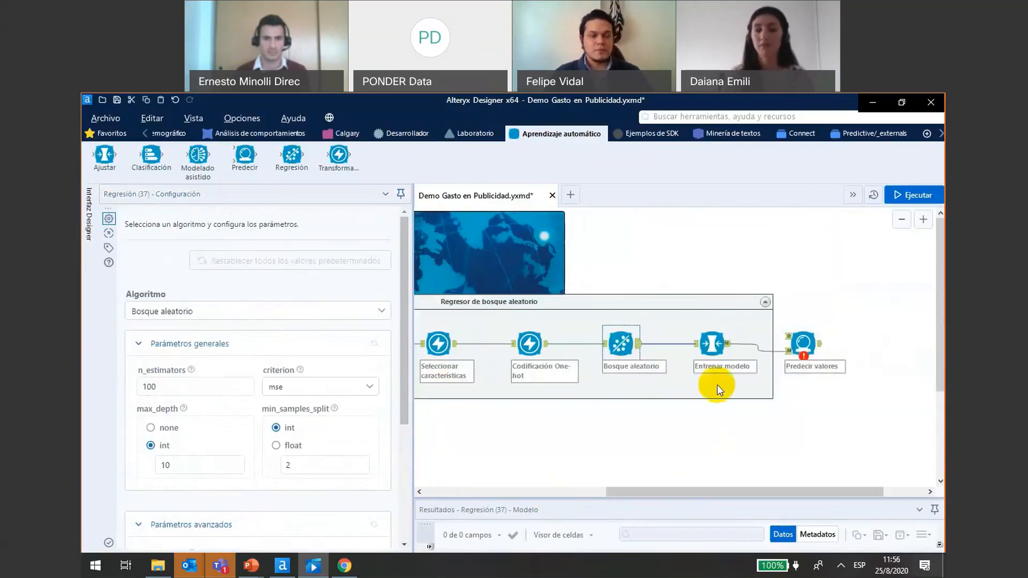
pyautogui.click(712, 344)
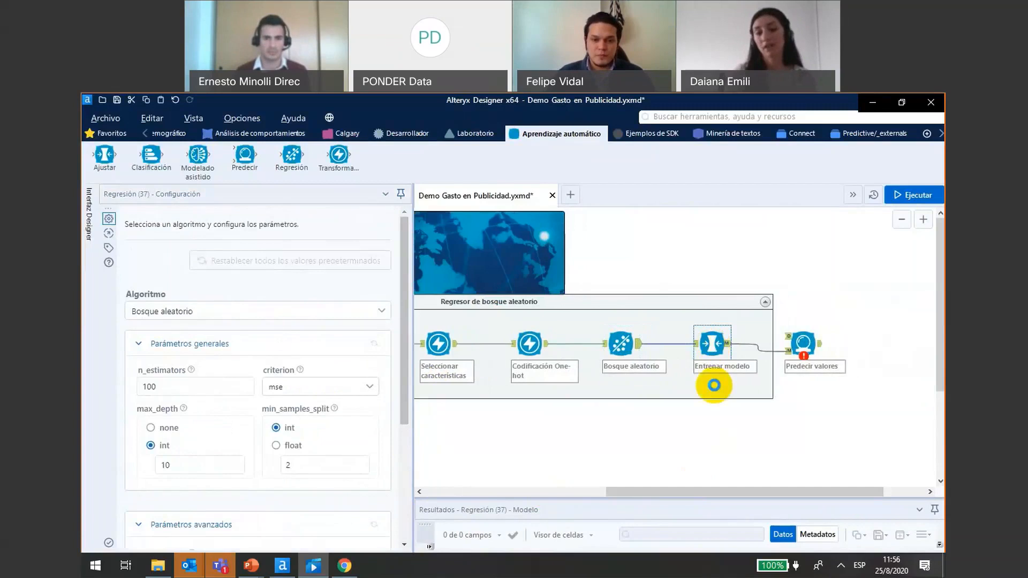
pyautogui.click(714, 385)
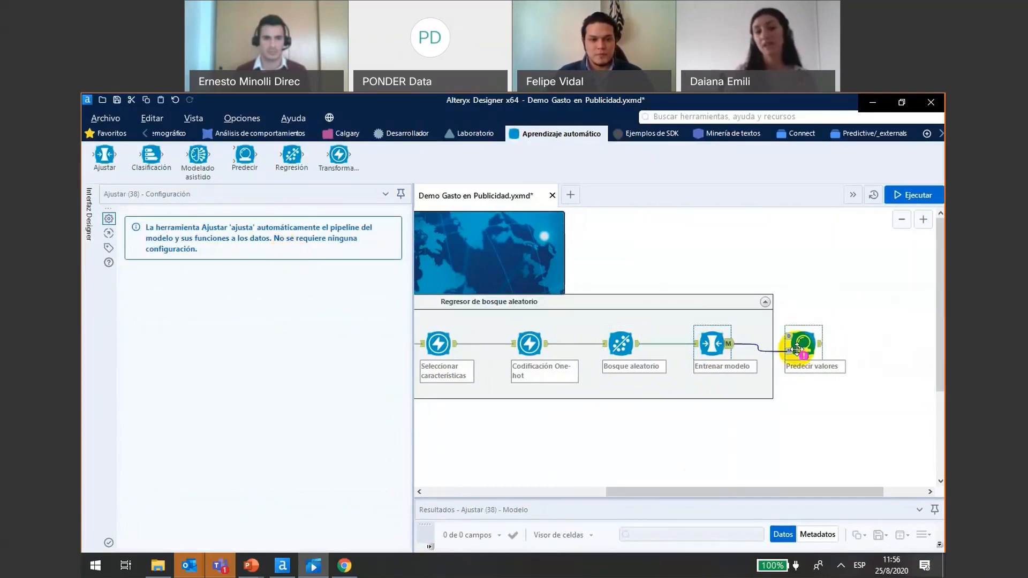
# - Move the Predecir valores tool below the Regresor de bosque aleatorio container, keeping its connection to Entrenar modelo
pyautogui.moveTo(796, 349); pyautogui.dragTo(768, 449)
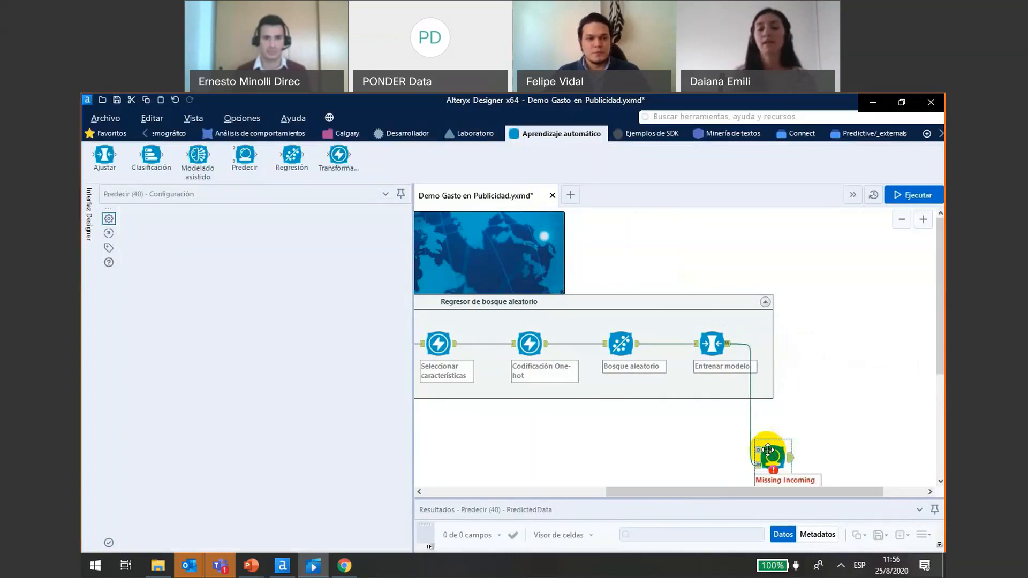
pyautogui.moveTo(940, 323); pyautogui.dragTo(941, 424)
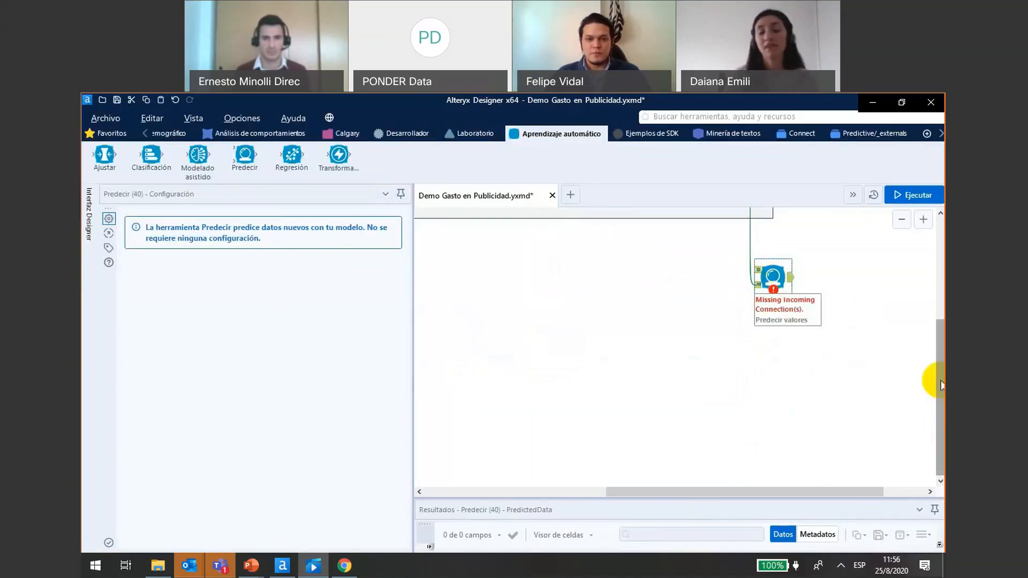
pyautogui.scroll(3, 941, 385)
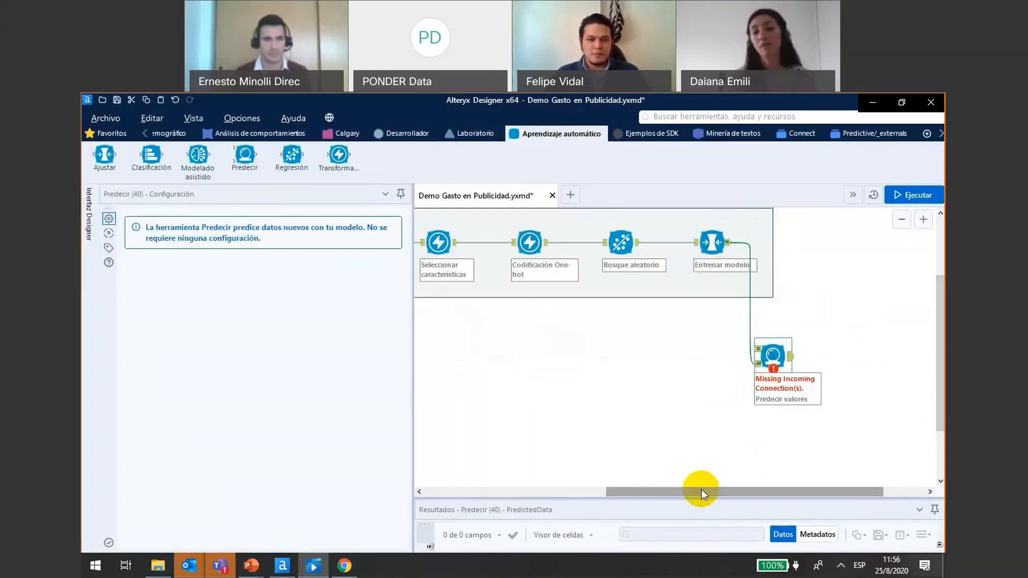
# - Place the Datos para calcular predicciones input beside Predecir valores and connect it to that tool's data input
pyautogui.moveTo(702, 489); pyautogui.dragTo(517, 490)
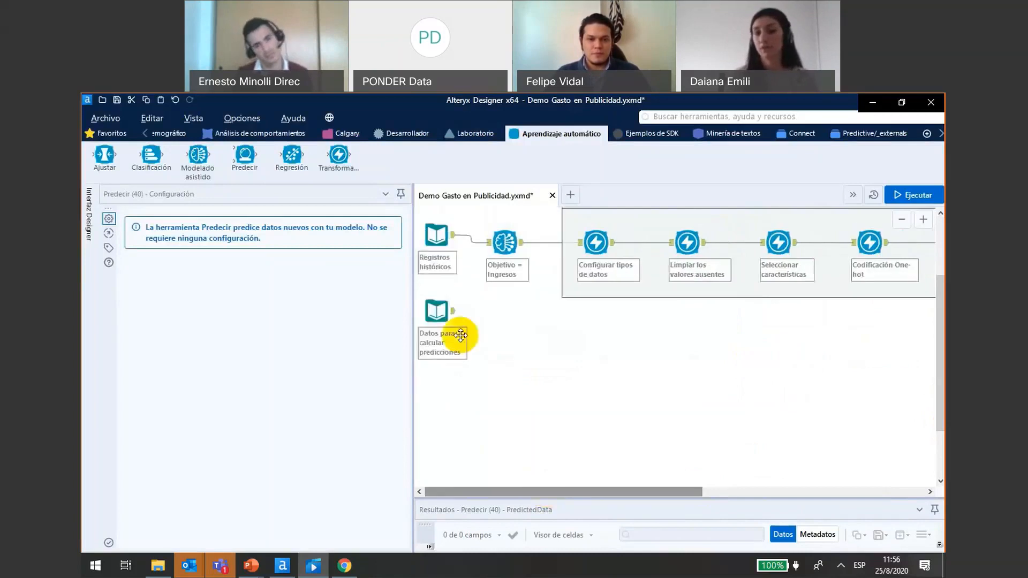
pyautogui.click(461, 335)
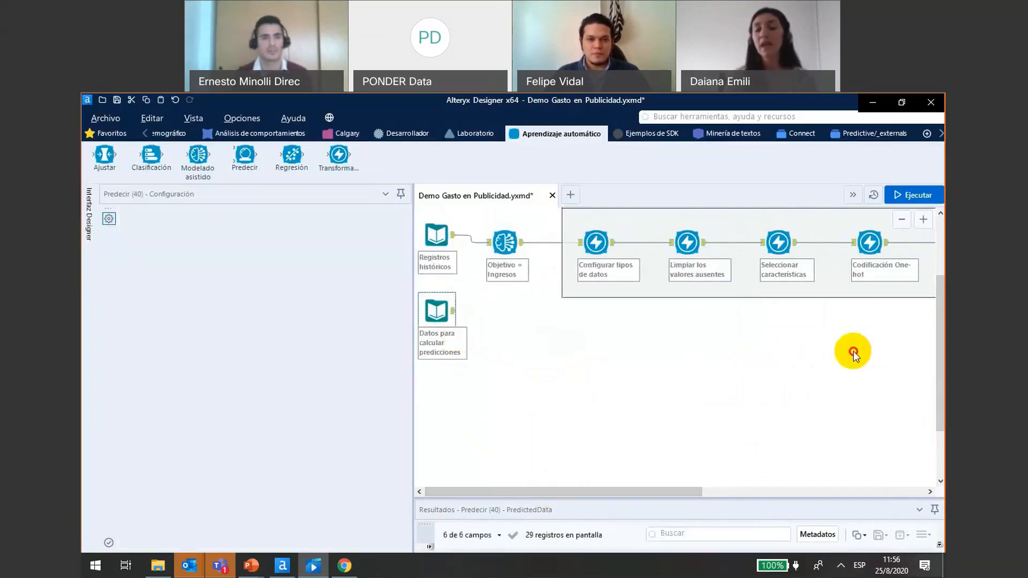
pyautogui.moveTo(853, 353); pyautogui.dragTo(681, 348)
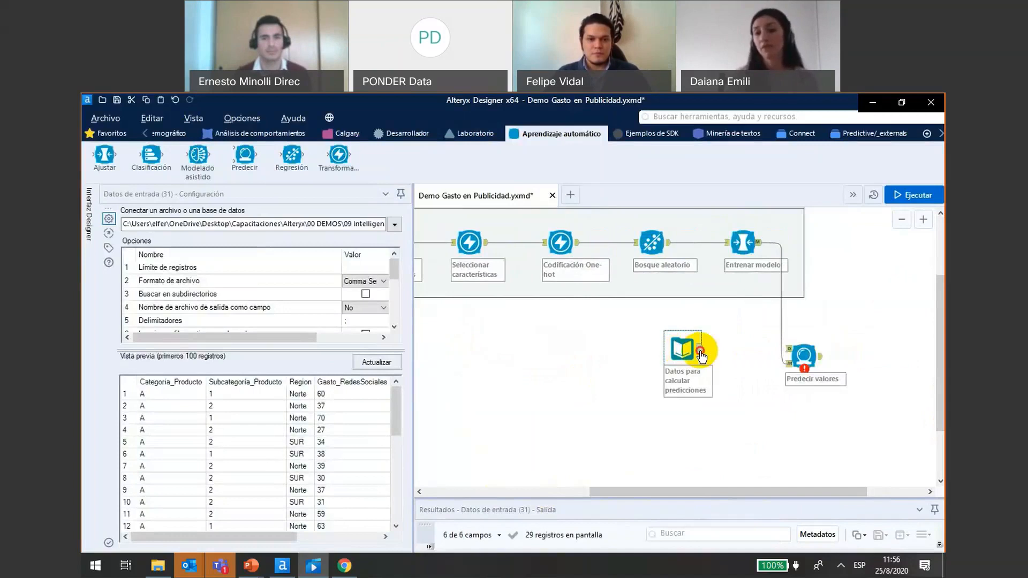
pyautogui.moveTo(701, 354); pyautogui.dragTo(788, 349)
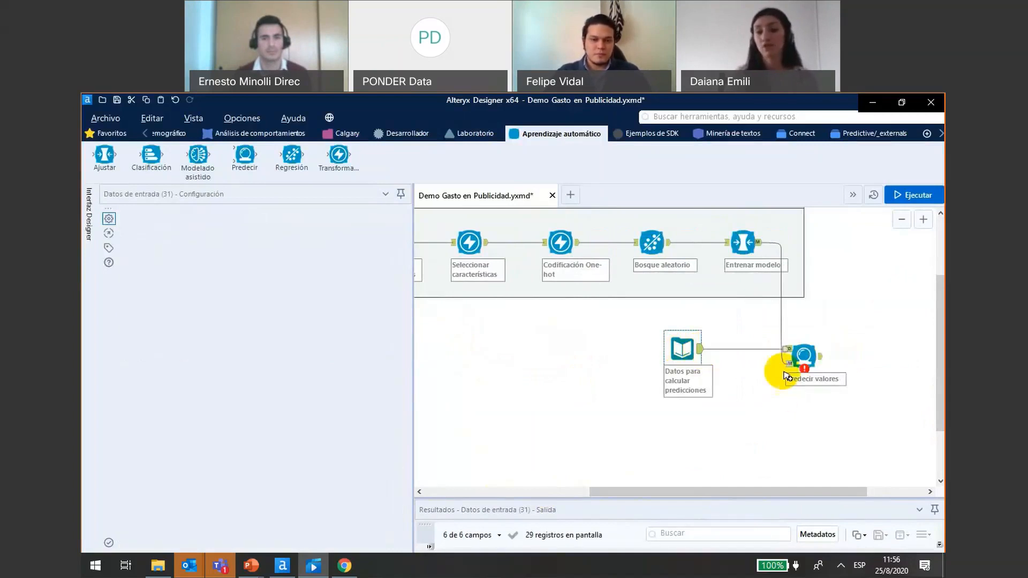
# - Run the workflow and review the Ingresos_predicted column in the enlarged results of Predecir valores
pyautogui.hotkey('ctrl', 'r')
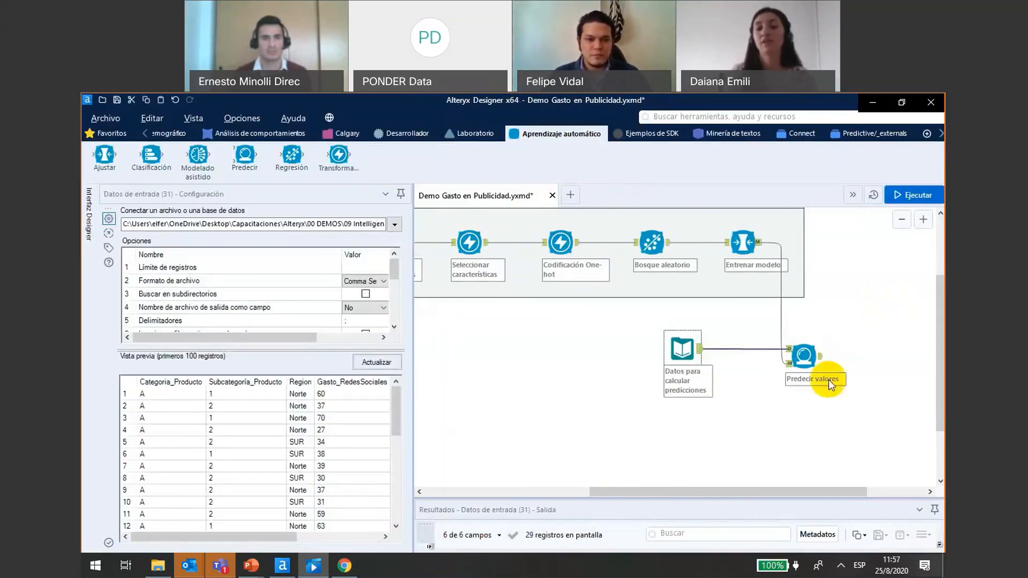
pyautogui.click(820, 362)
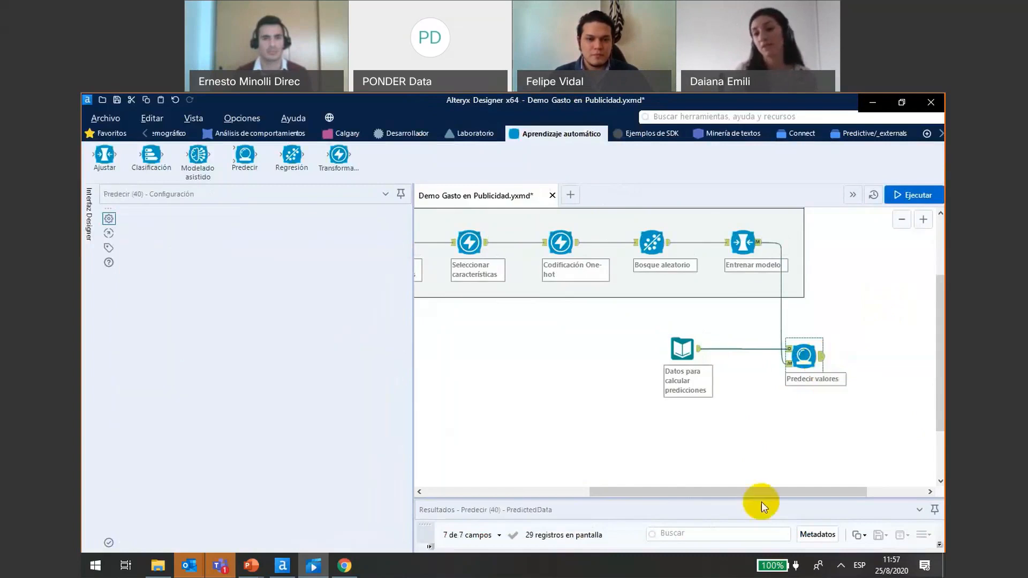
pyautogui.moveTo(755, 498); pyautogui.dragTo(772, 386)
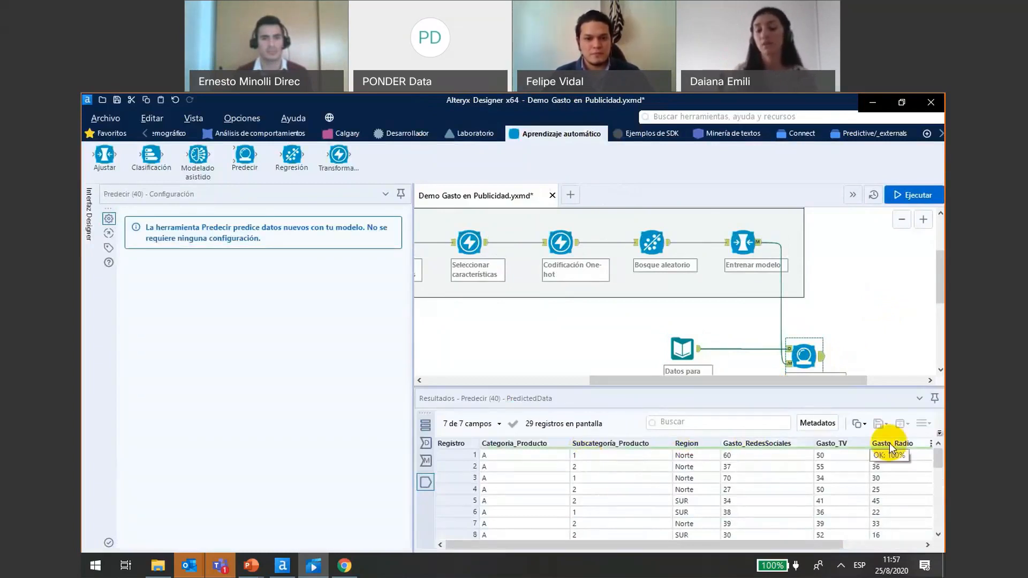
pyautogui.moveTo(773, 544); pyautogui.dragTo(862, 542)
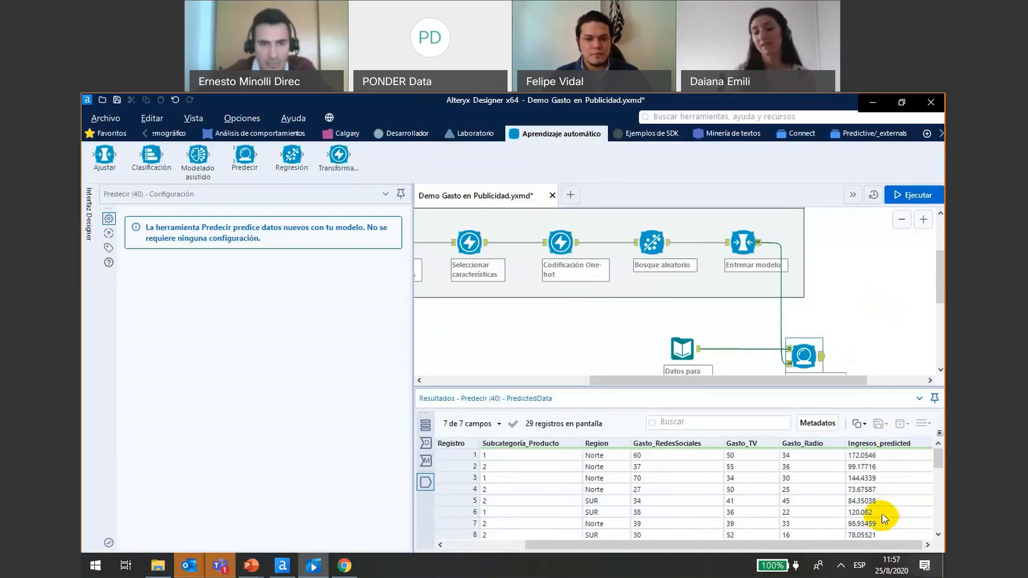
pyautogui.moveTo(936, 462)
pyautogui.mouseDown()
pyautogui.moveTo(935, 530)
pyautogui.moveTo(940, 459)
pyautogui.mouseUp()
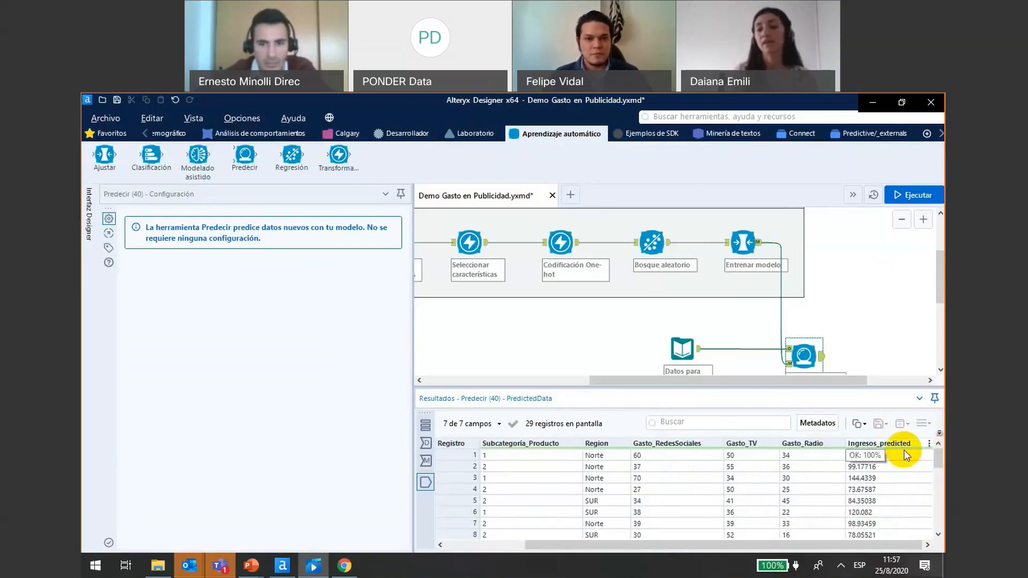
# - Add a Datos de salida tool connected to the output of Predecir valores
pyautogui.click(100, 135)
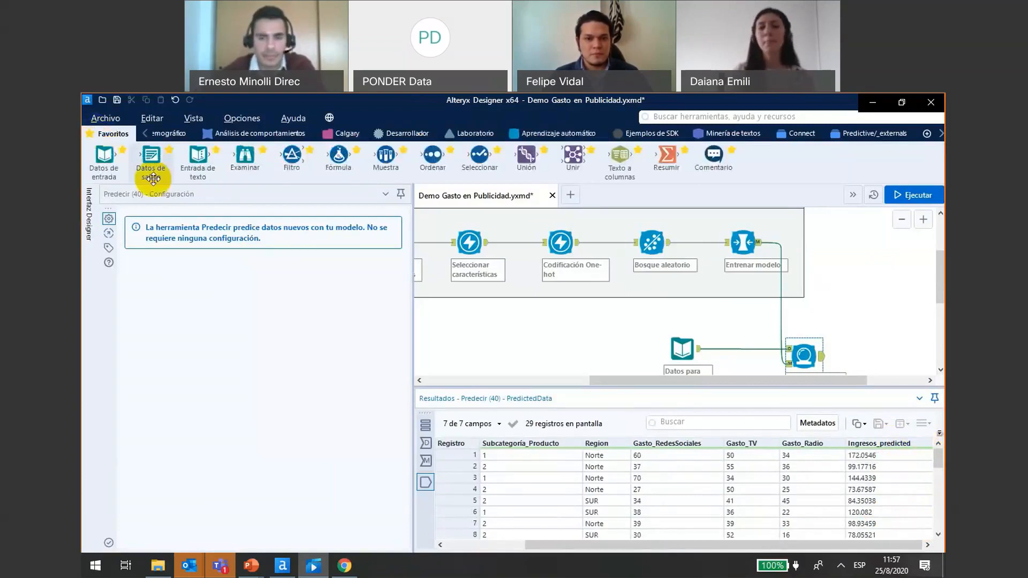
pyautogui.moveTo(151, 156); pyautogui.dragTo(879, 355)
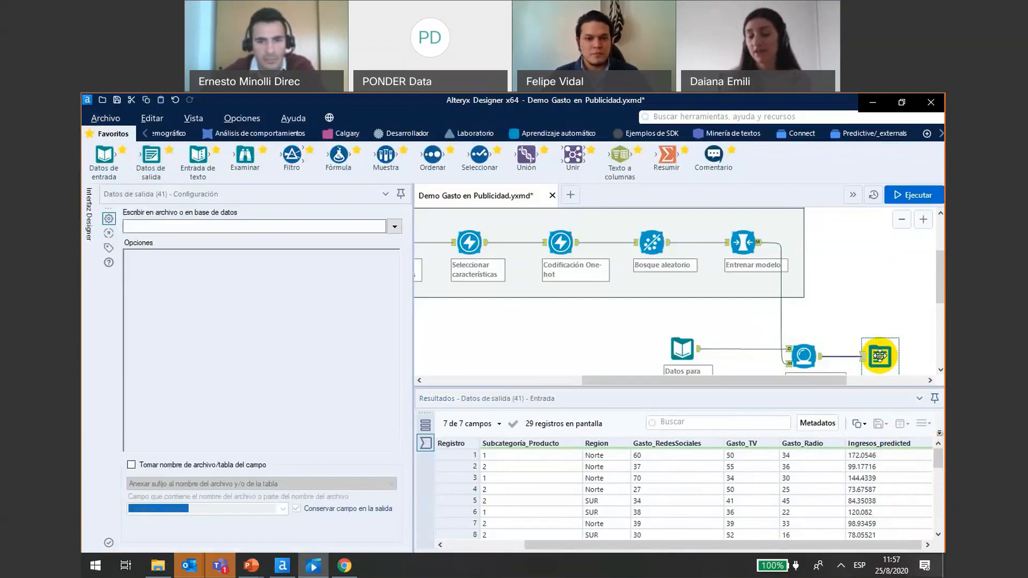
# - View the file types and data sources available as destinations for Datos de salida, then close the data connections without choosing one
pyautogui.click(396, 227)
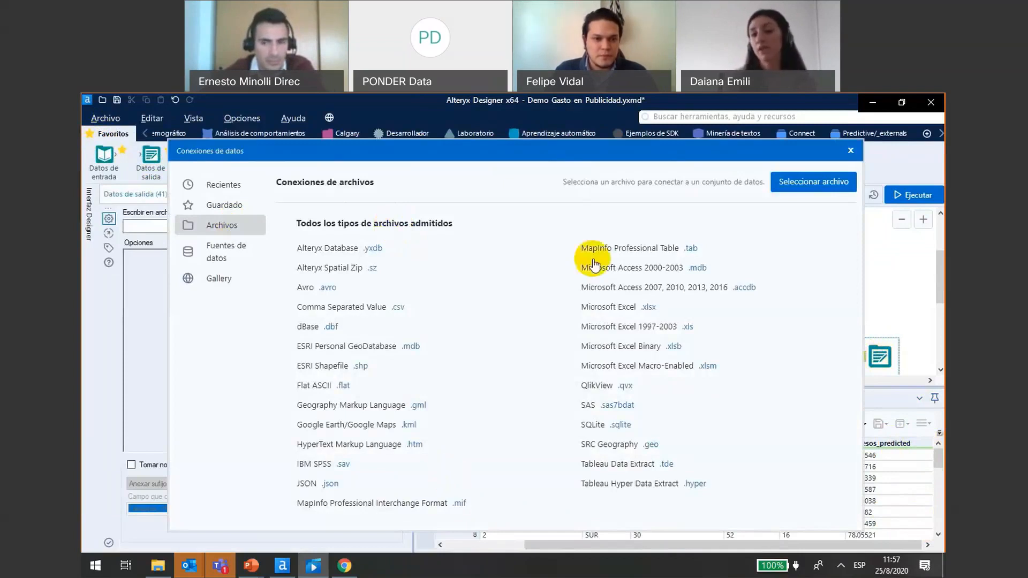
pyautogui.click(232, 265)
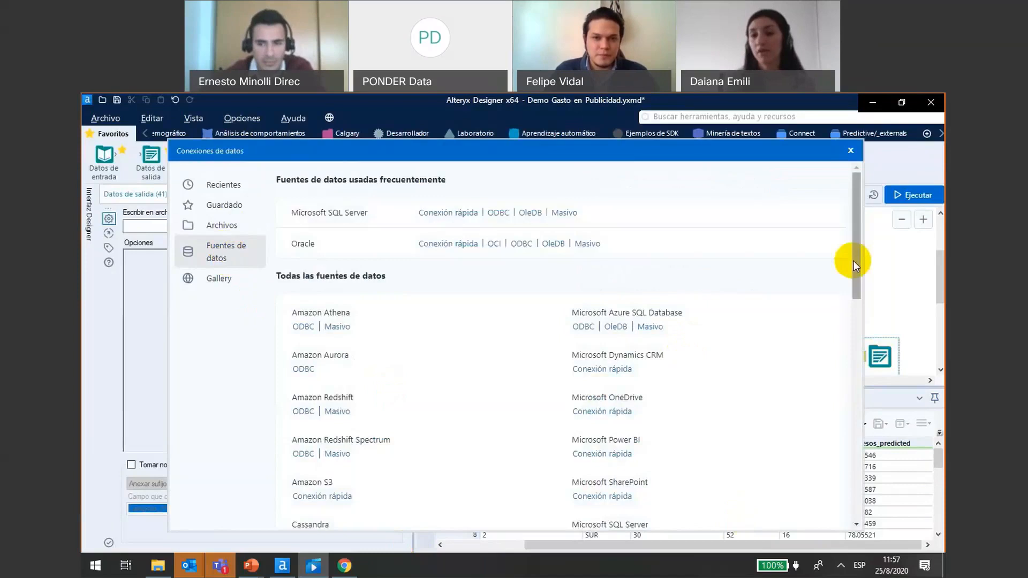
pyautogui.moveTo(853, 261); pyautogui.dragTo(874, 246)
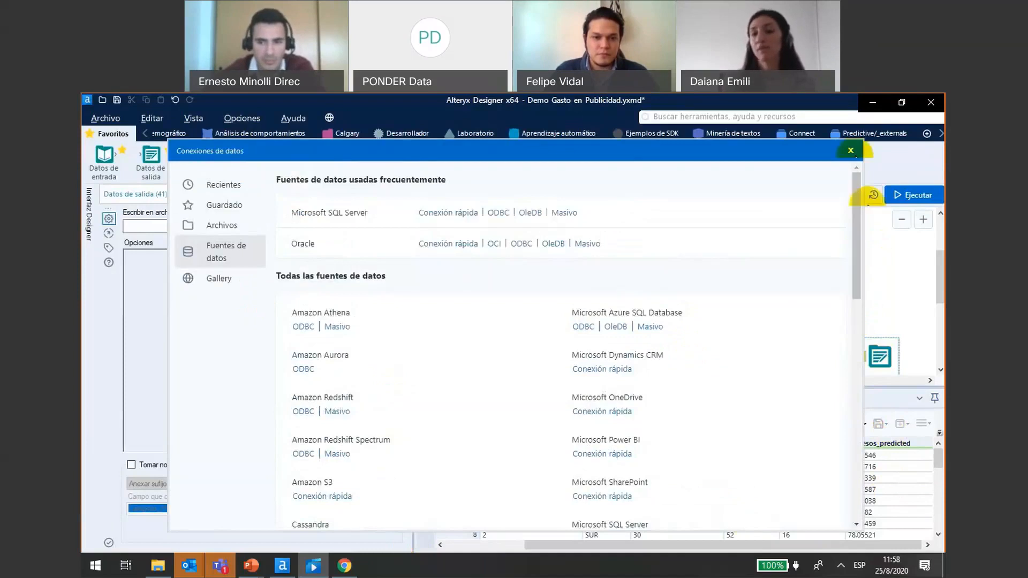
pyautogui.click(851, 151)
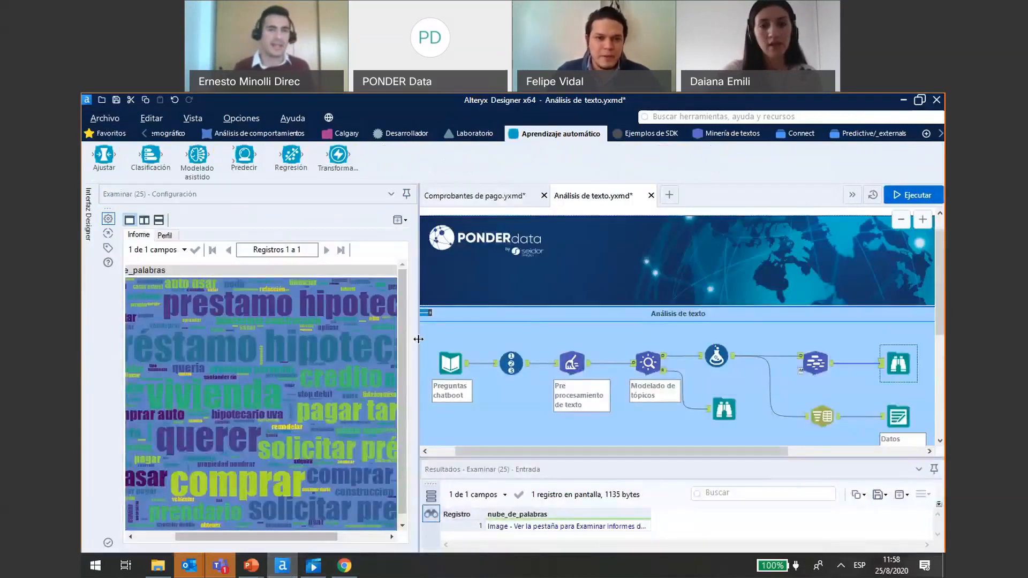
# - Enlarge the canvas of the Análisis de texto workflow by narrowing the configuration area and shrinking the results area
pyautogui.moveTo(418, 338); pyautogui.dragTo(346, 345)
pyautogui.moveTo(628, 464); pyautogui.dragTo(553, 487)
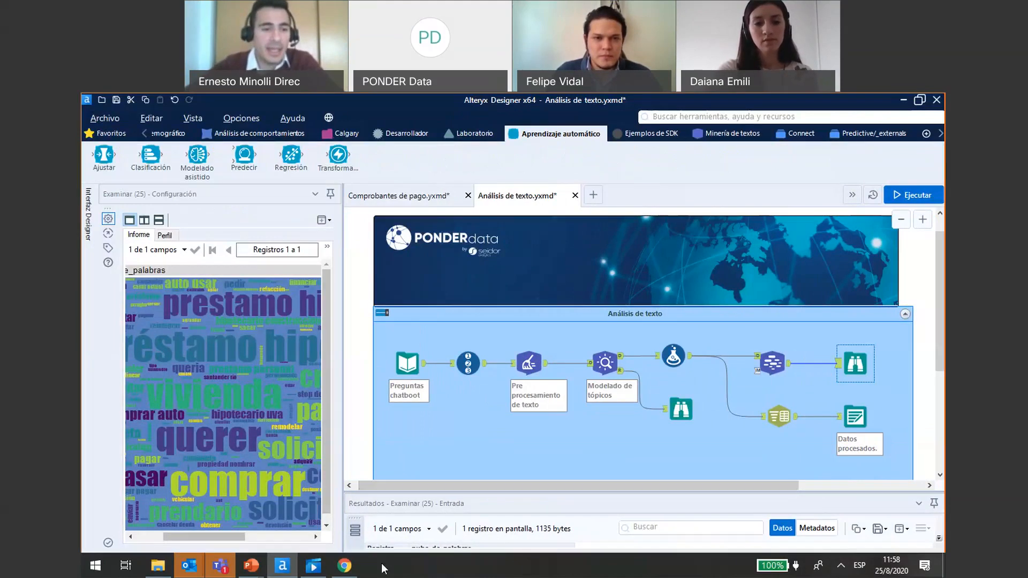
# - Switch to the running PowerPoint slide show and advance past the Cierre slide to Próximas fechas
pyautogui.moveTo(242, 574)
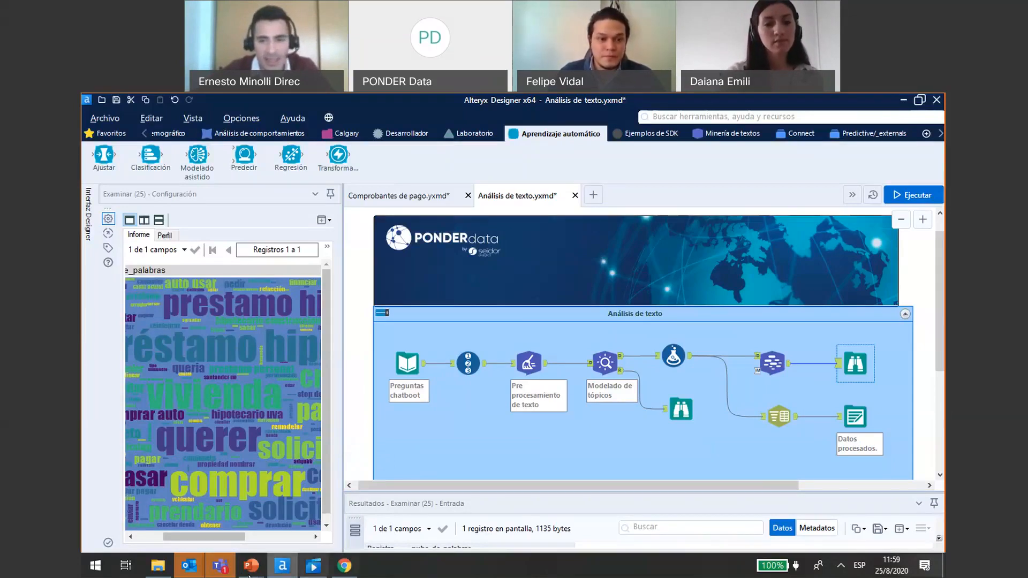
pyautogui.click(252, 570)
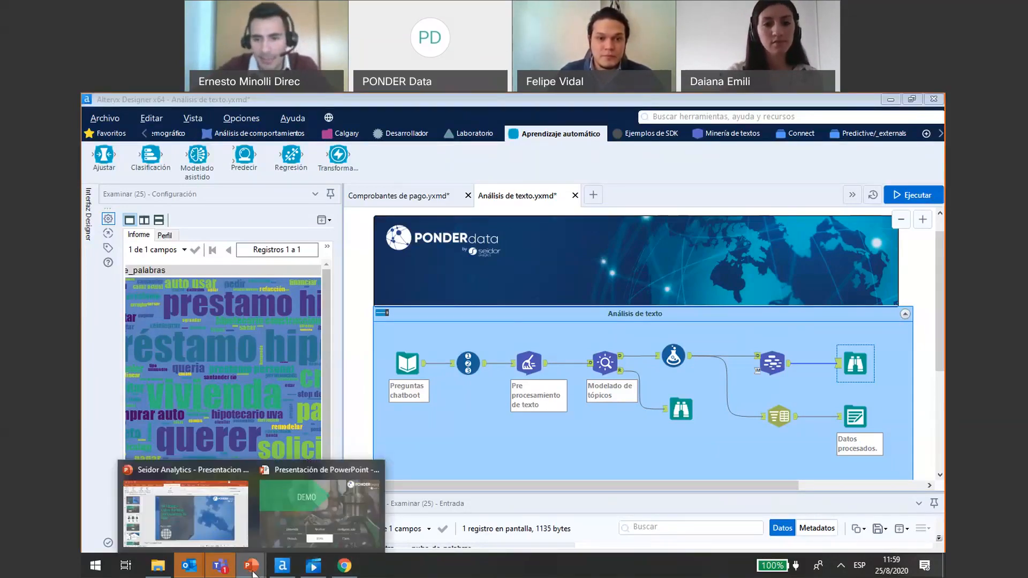
pyautogui.click(320, 511)
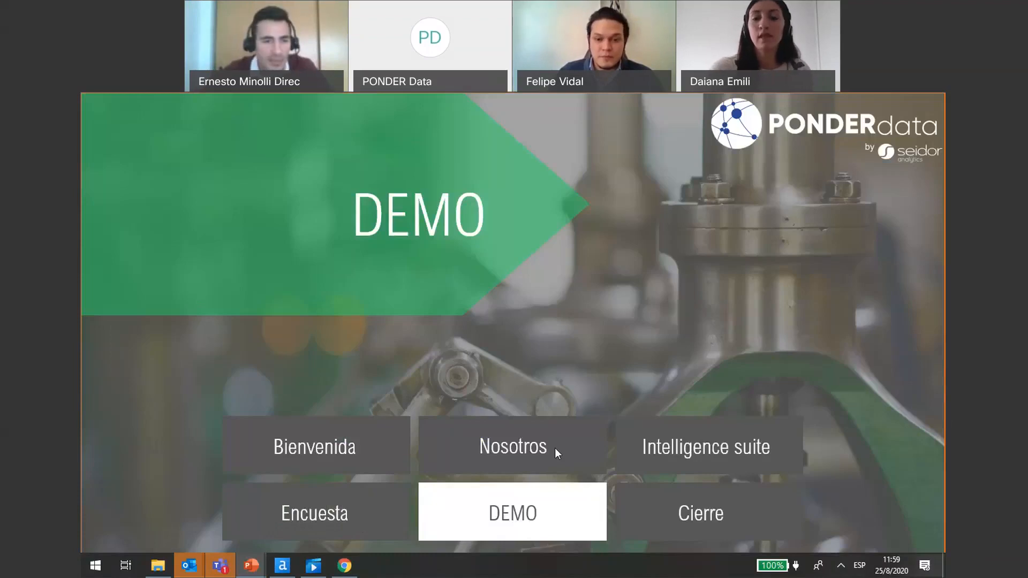
pyautogui.press('Right')
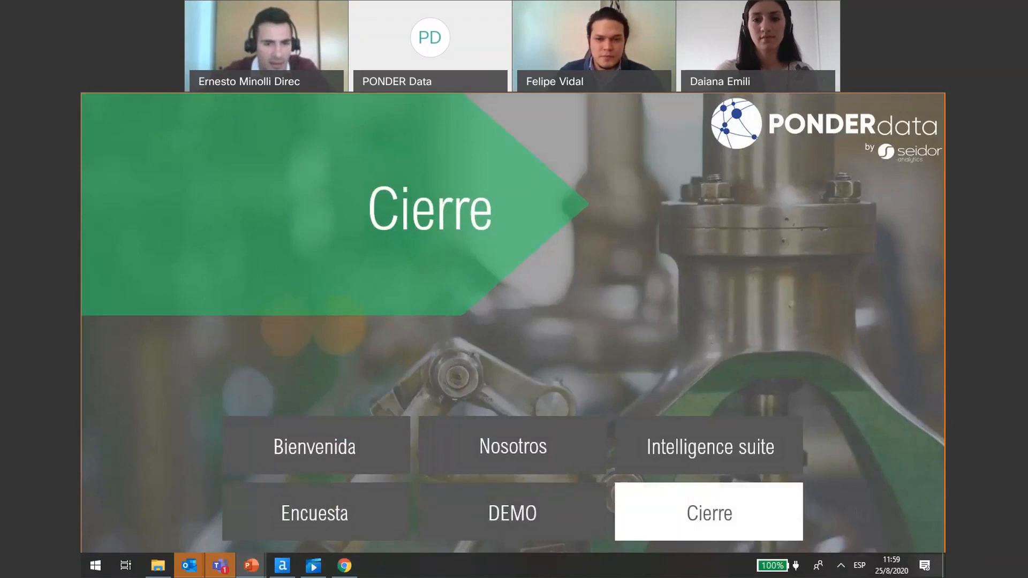
pyautogui.press('Right')
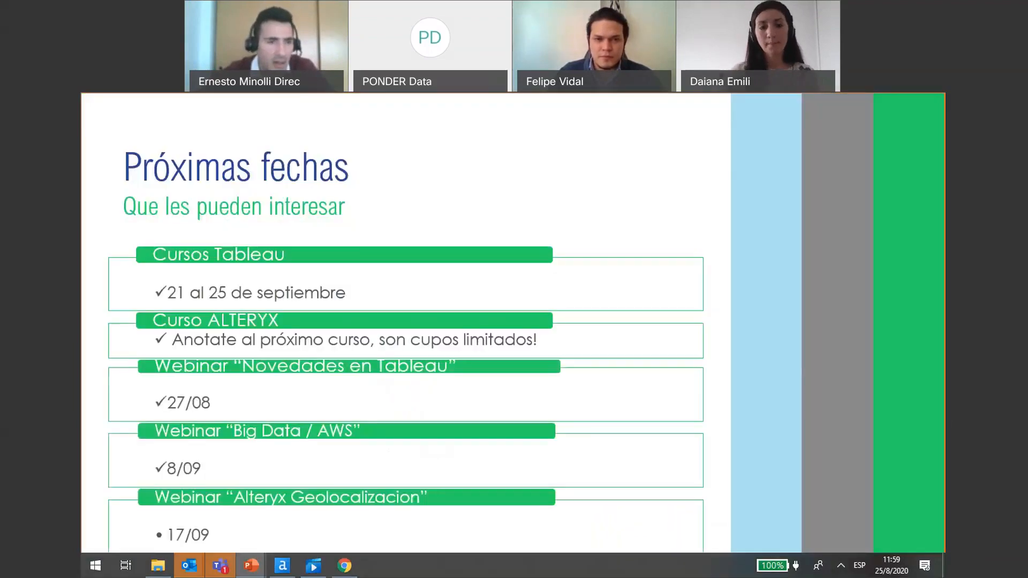
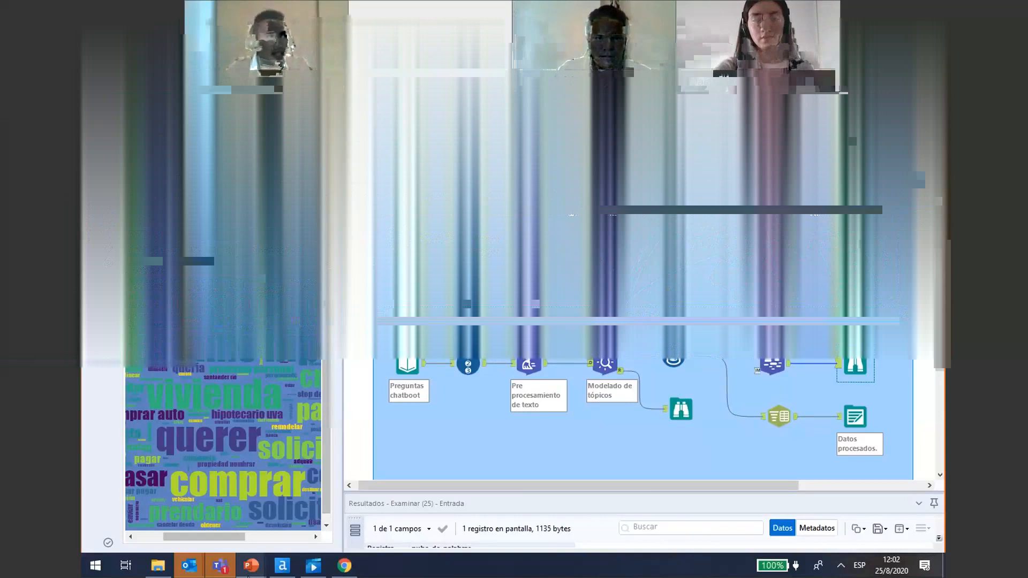
# - Switch to the running PowerPoint slide show to present the question-mark slide with the PONDERdata social media accounts
pyautogui.moveTo(249, 570)
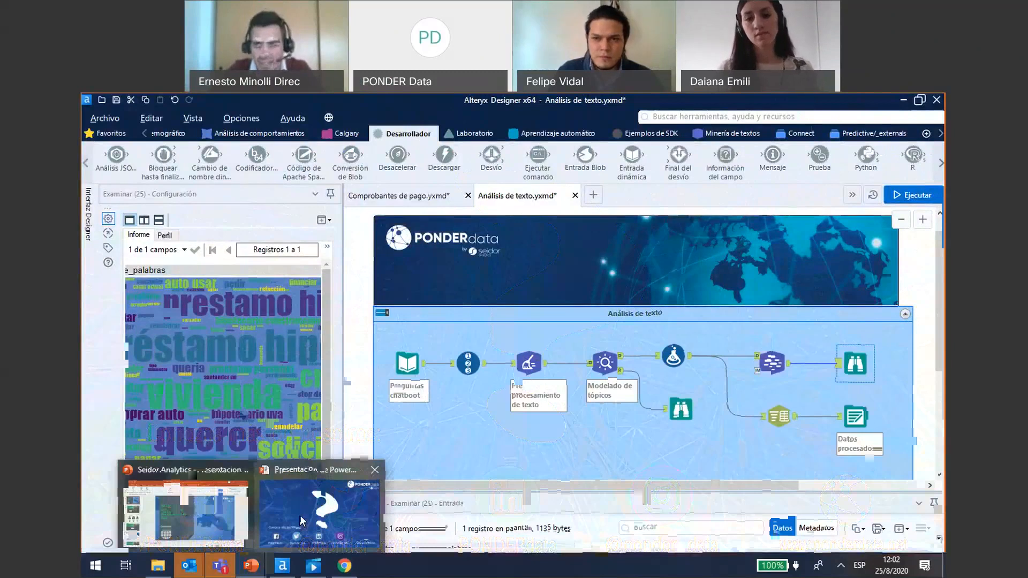
pyautogui.click(300, 515)
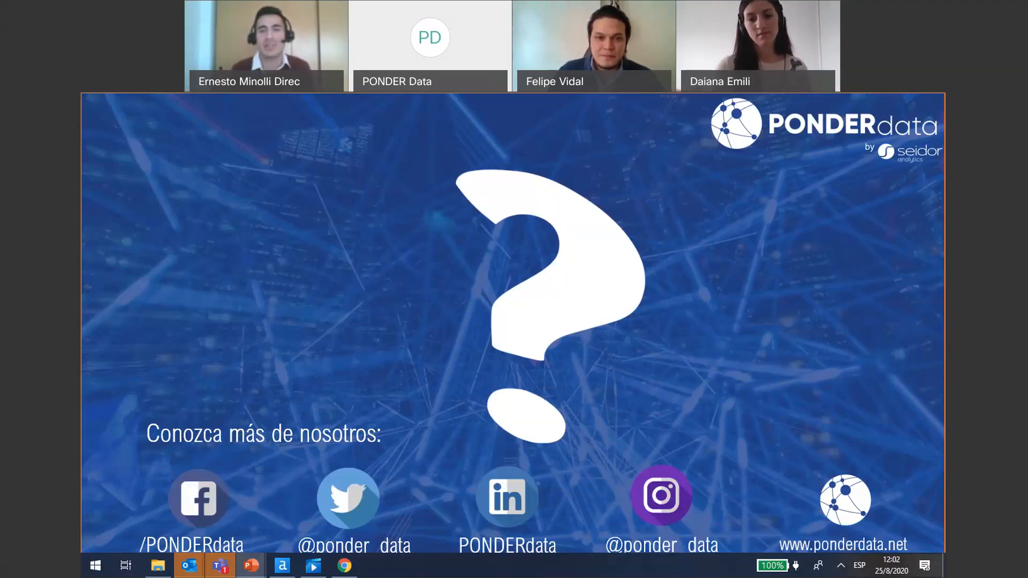
# - Return to the Análisis de texto workflow in Alteryx Designer and display the tools of the Predictivo category
pyautogui.click(315, 564)
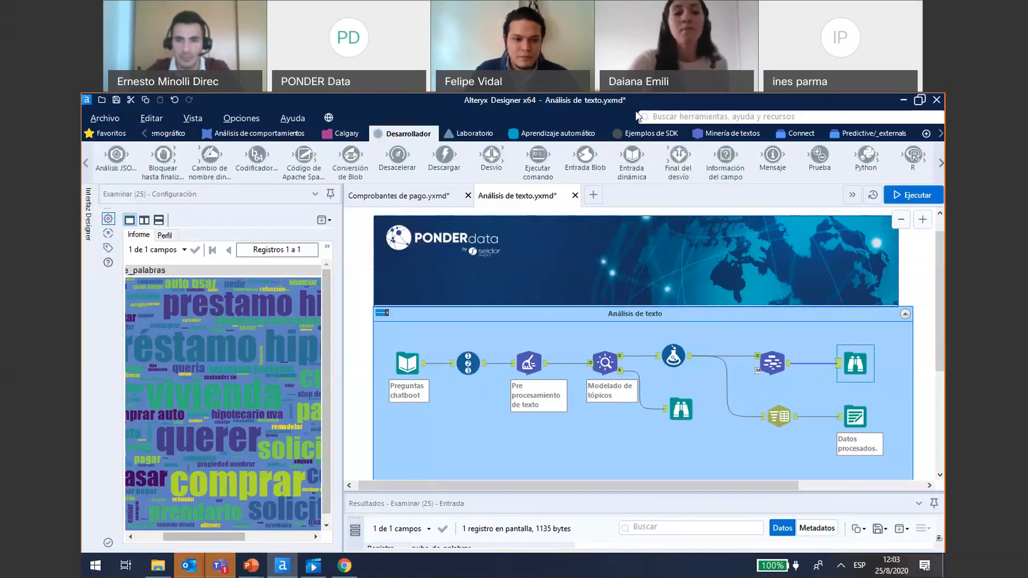
pyautogui.click(144, 133)
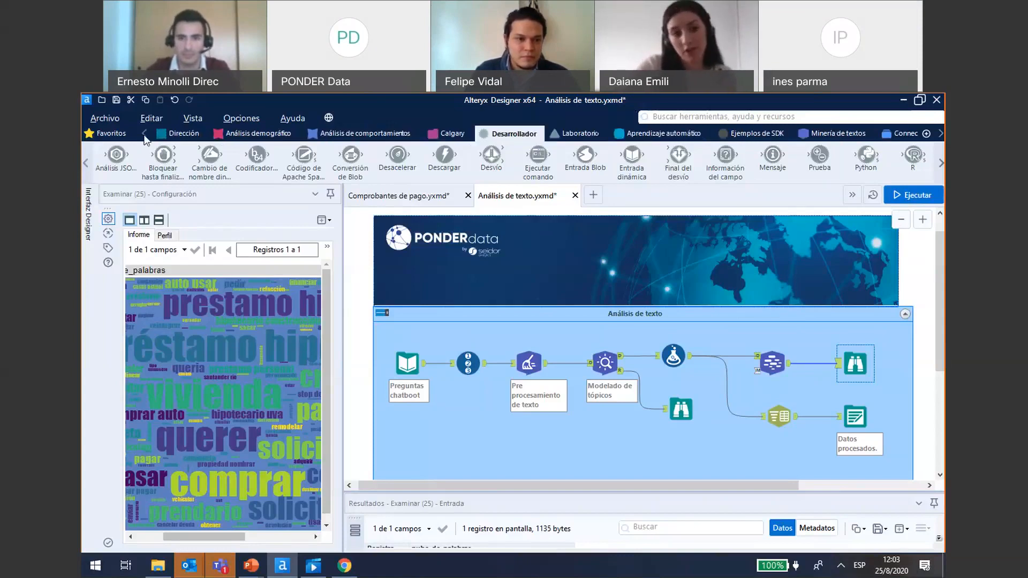
pyautogui.click(144, 133)
pyautogui.click(144, 135)
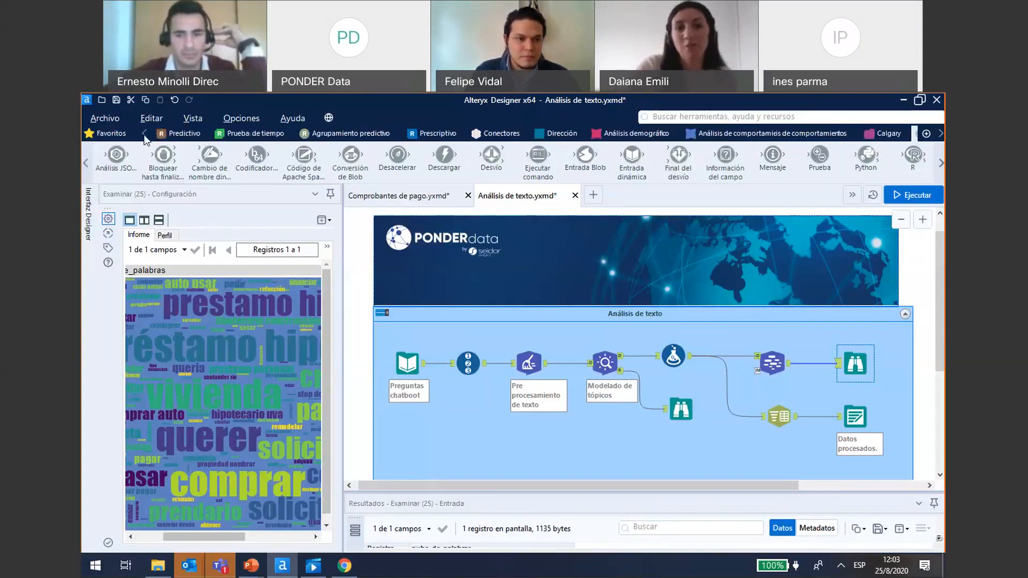
pyautogui.click(144, 135)
pyautogui.click(270, 134)
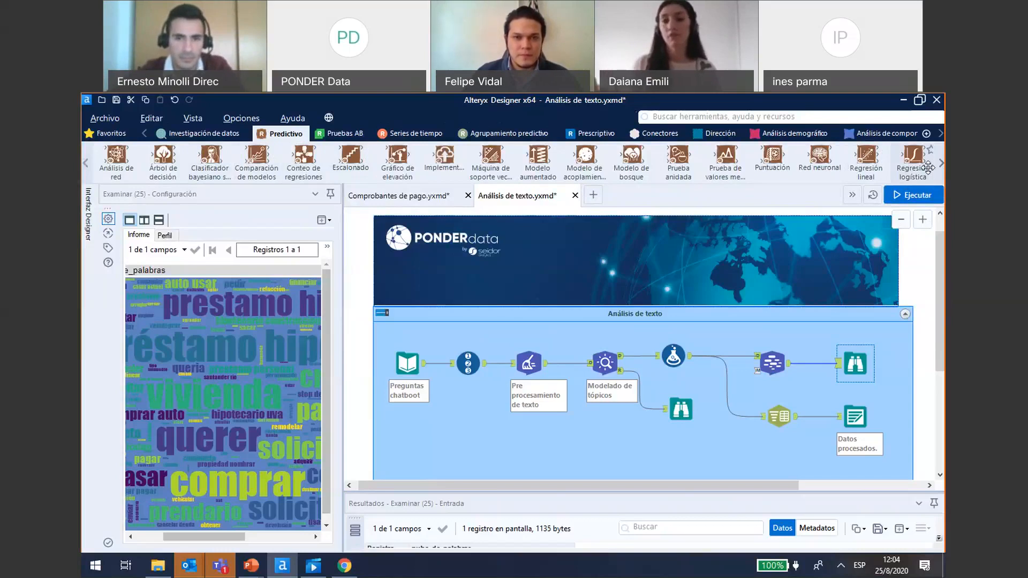
# - Display the Desarrollador category and locate its Python and R code tools
pyautogui.click(940, 134)
pyautogui.click(941, 135)
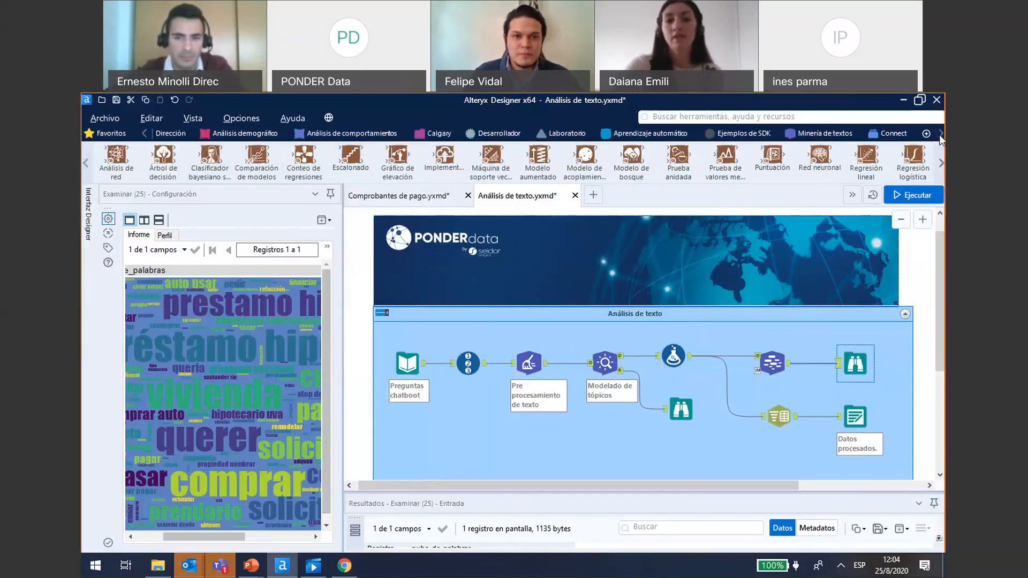
pyautogui.click(520, 138)
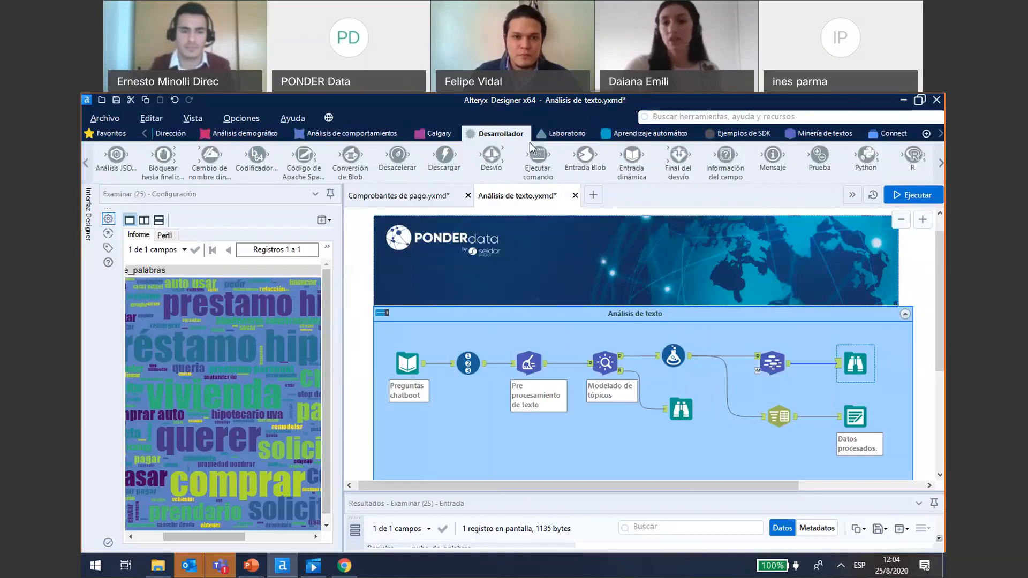
pyautogui.click(941, 163)
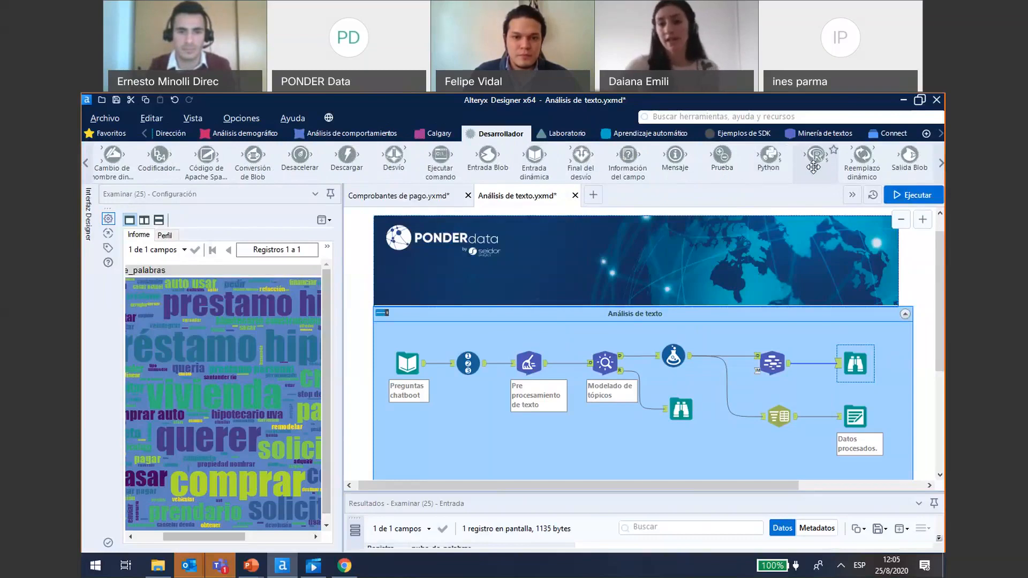
pyautogui.moveTo(814, 167); pyautogui.dragTo(772, 410)
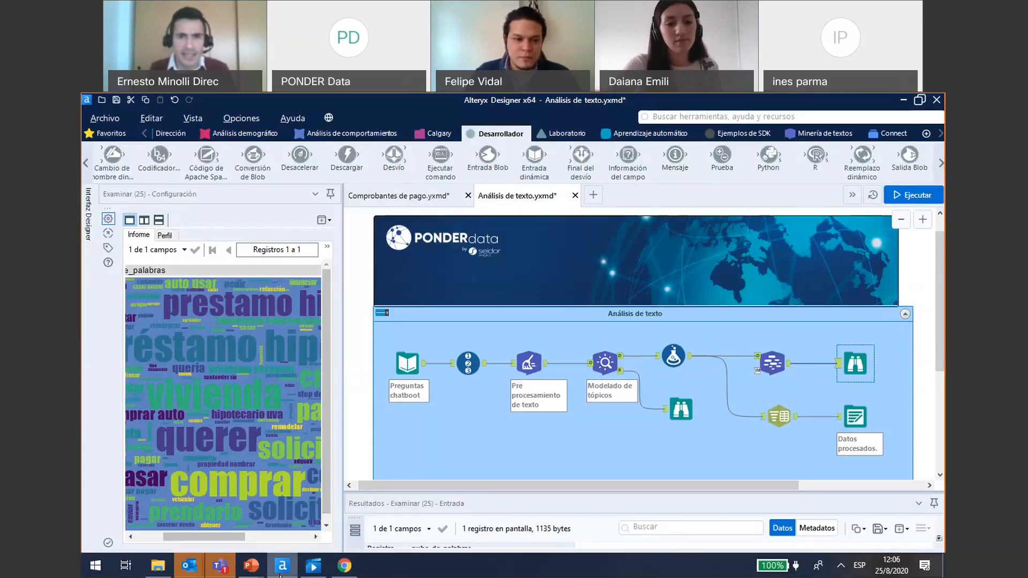
# - Switch from Alteryx Designer back to the PowerPoint slide show's question-mark slide
pyautogui.click(251, 566)
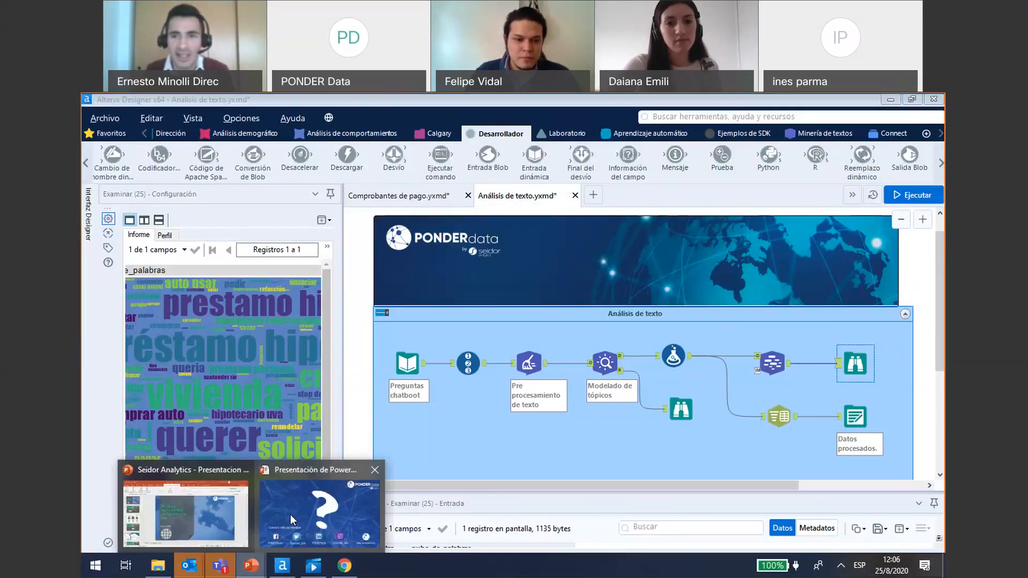
pyautogui.click(290, 515)
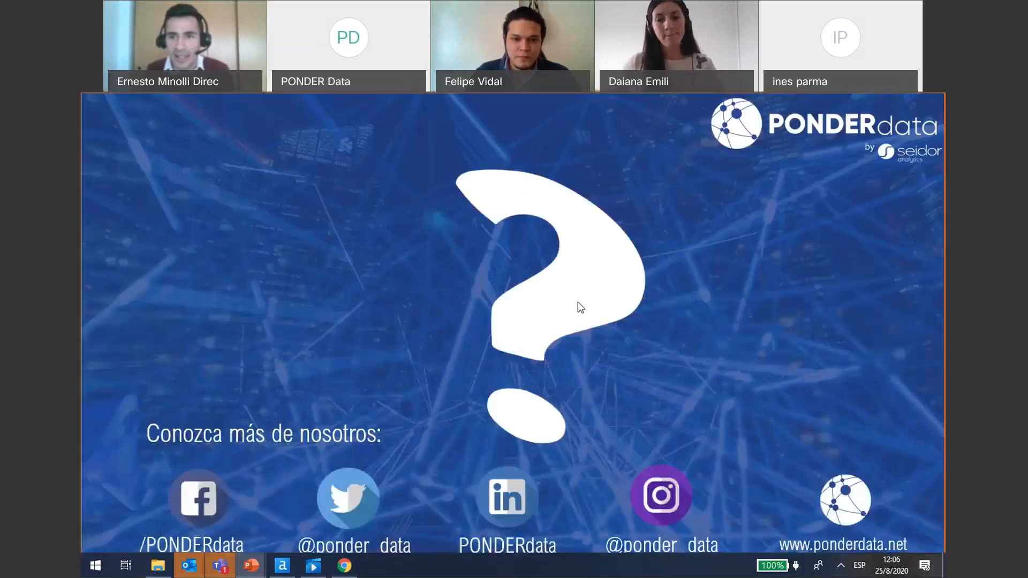